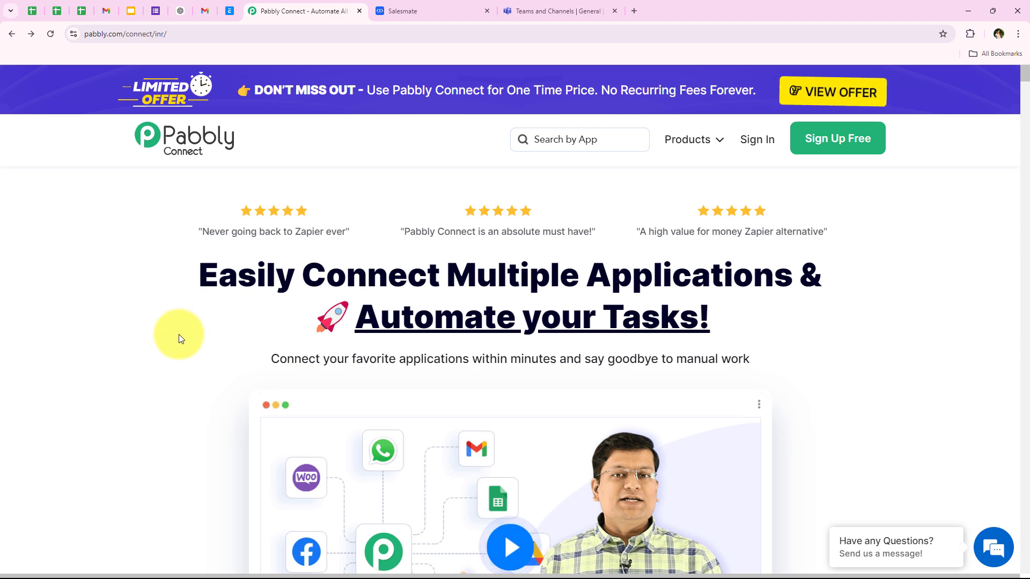
Check the Salesmate account and the Sales Team's General channel in Microsoft Teams, and return to the Pabbly Connect website.
left_click(381, 11)
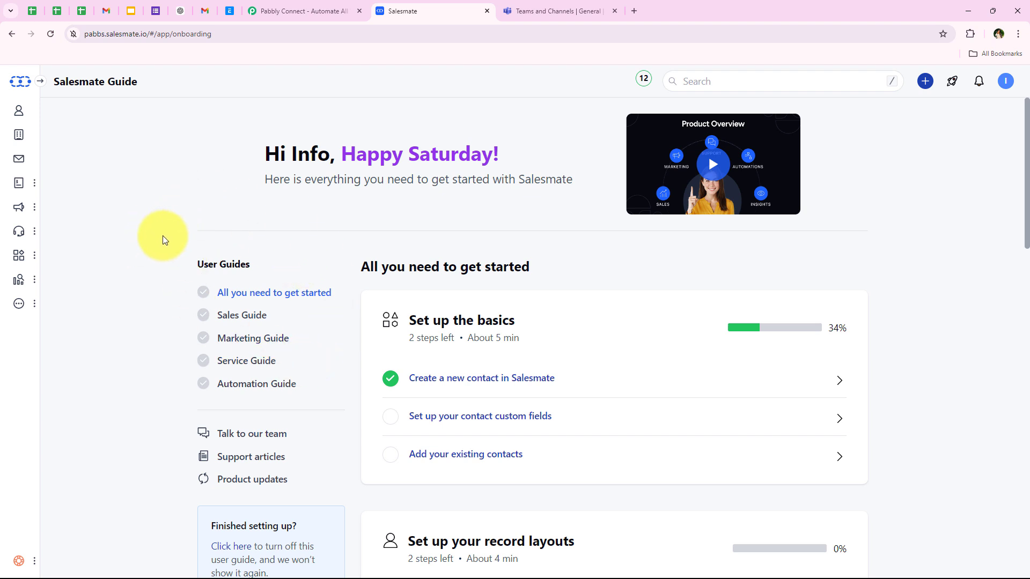
left_click(553, 7)
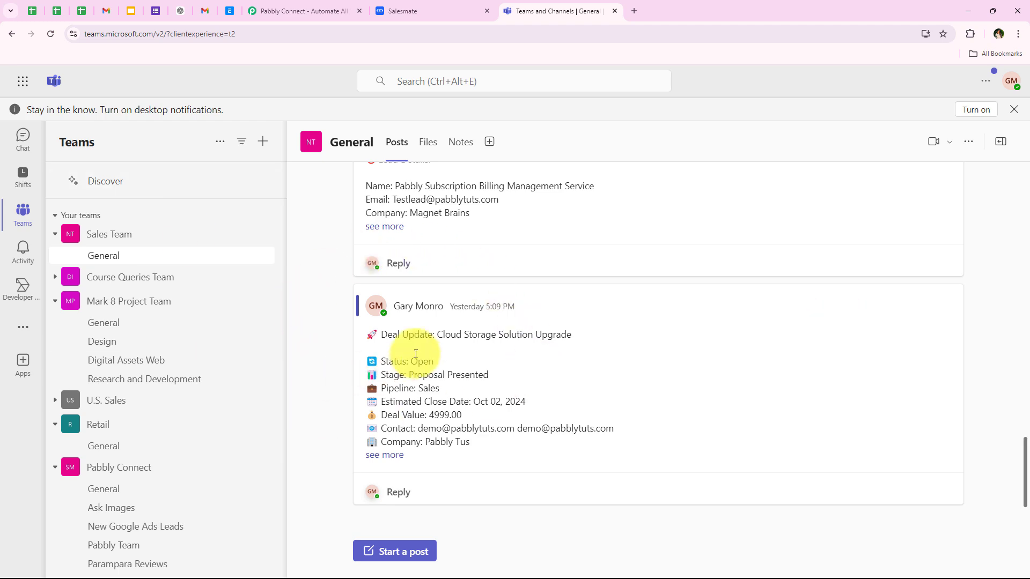
left_click(293, 5)
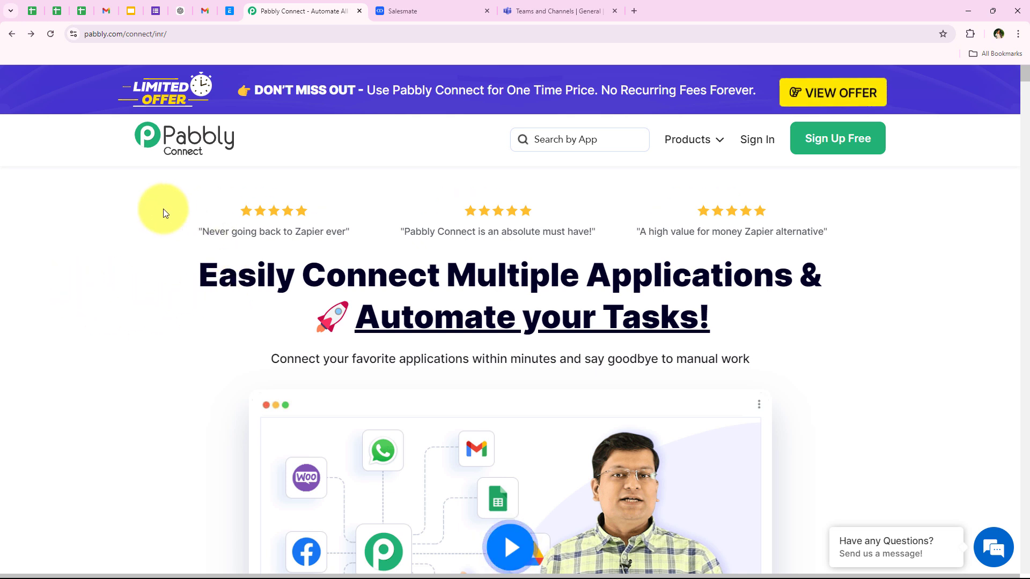
Sign in to Pabbly from the Pabbly Connect website and open the Pabbly Connect dashboard from the list of apps.
left_click(184, 32)
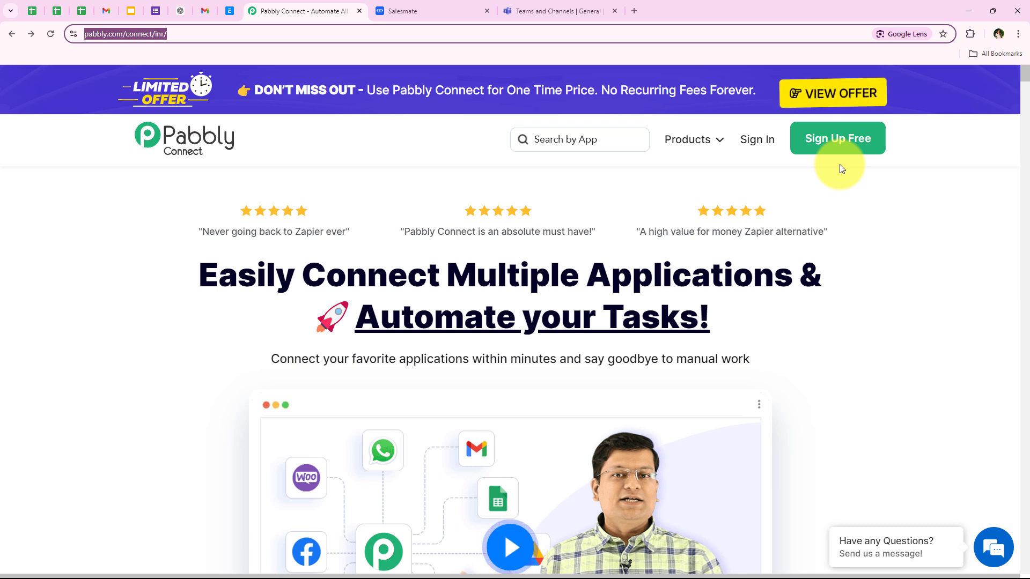
left_click(747, 150)
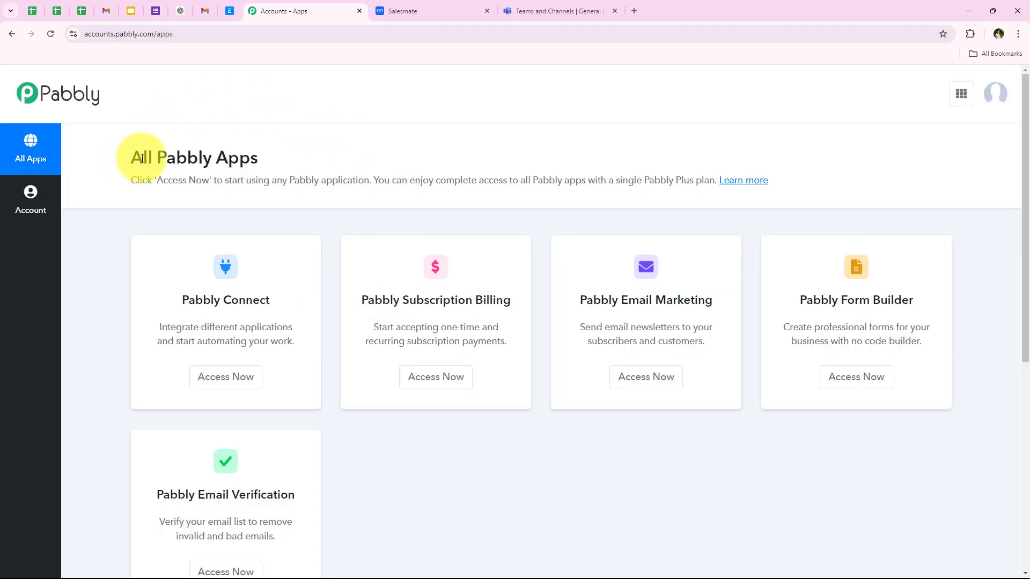
left_click_drag(142, 158, 253, 155)
left_click(262, 155)
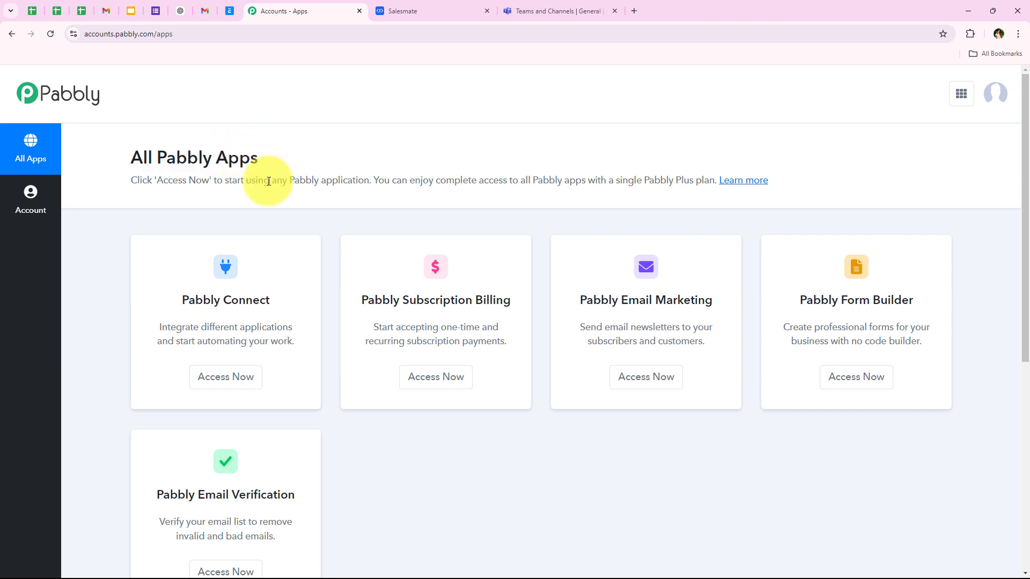
scroll(284, 222, "down", 1)
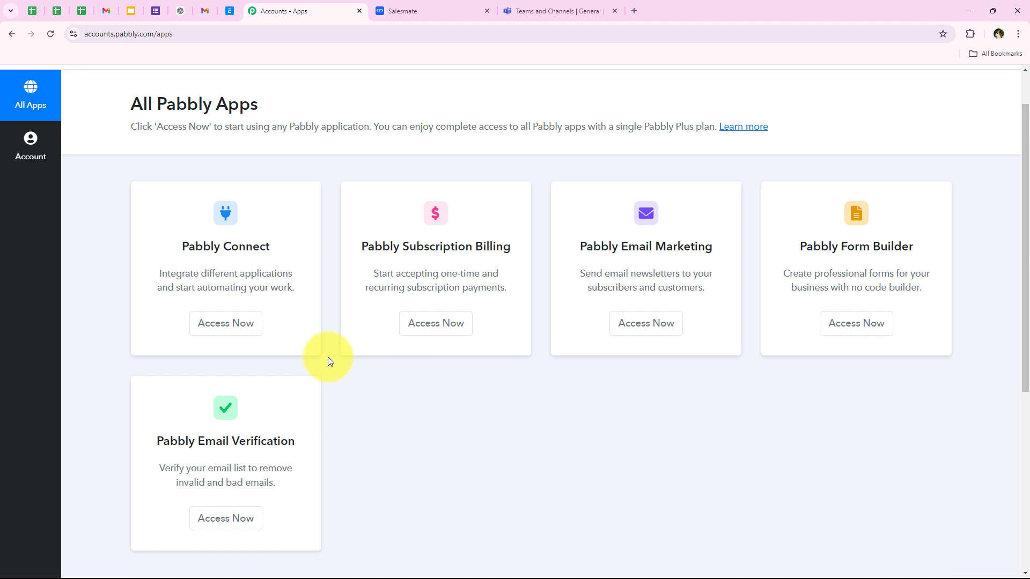
scroll(292, 333, "up", 1)
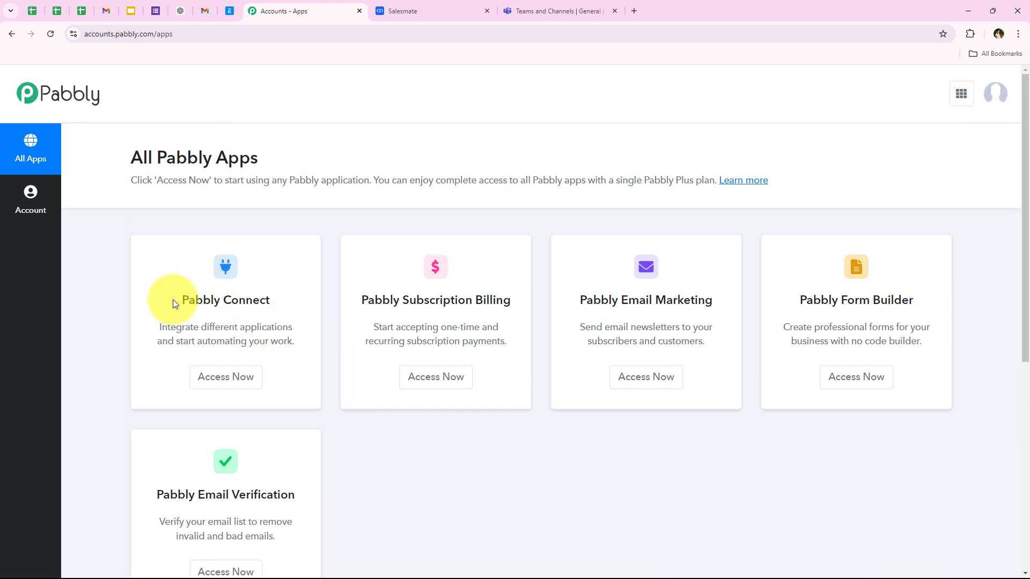
left_click_drag(173, 299, 279, 293)
left_click_drag(201, 324, 297, 325)
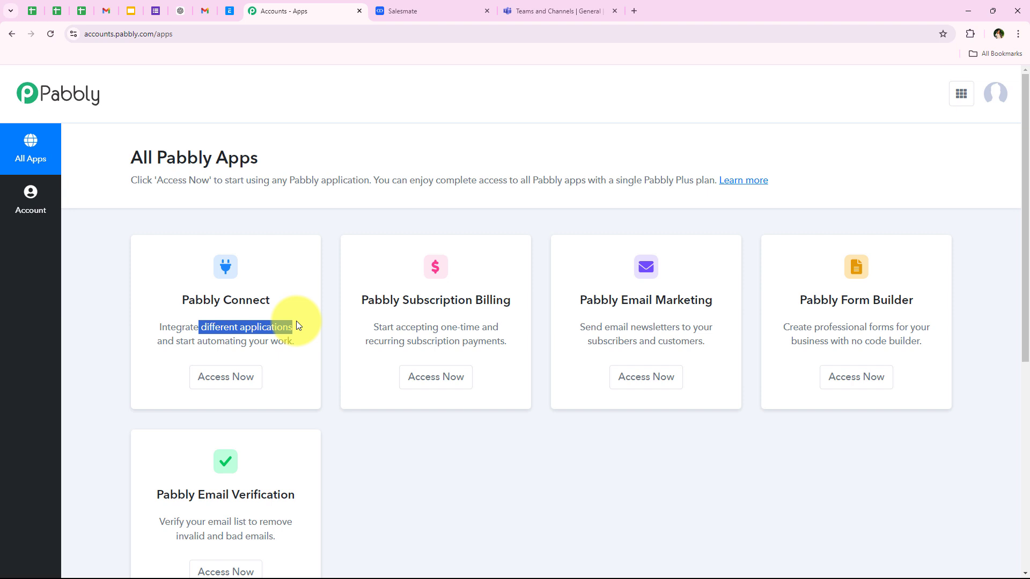
left_click(254, 378)
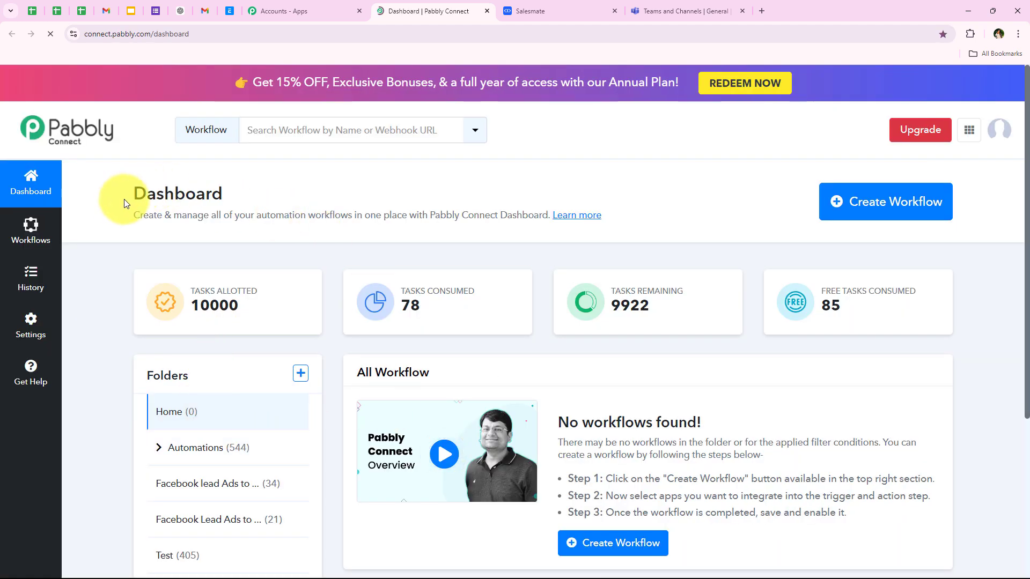
left_click_drag(124, 203, 223, 193)
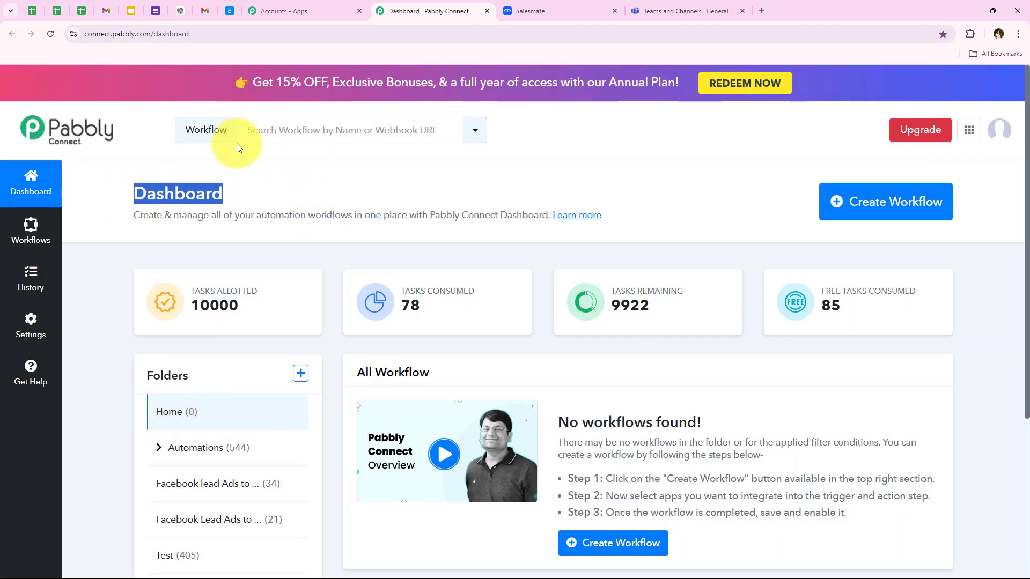
Begin creating a new workflow and set its folder to Automations.
left_click(908, 223)
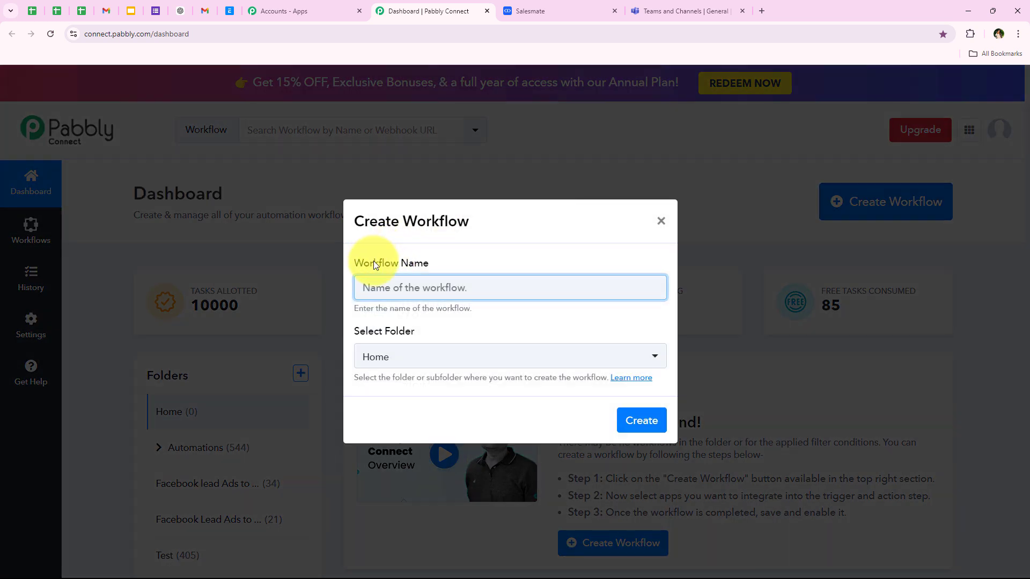
triple_click(373, 261)
left_click(354, 330)
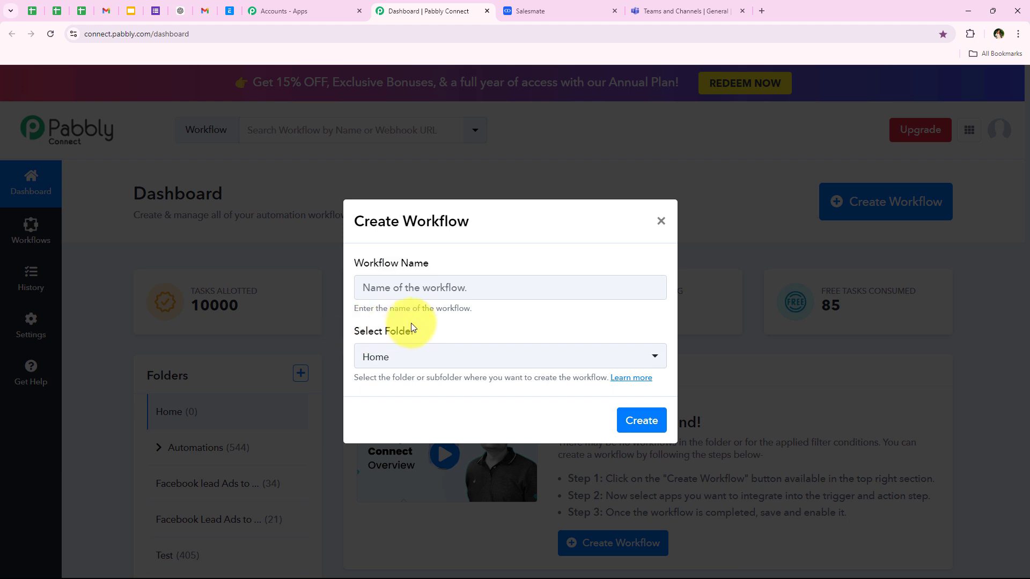
triple_click(414, 329)
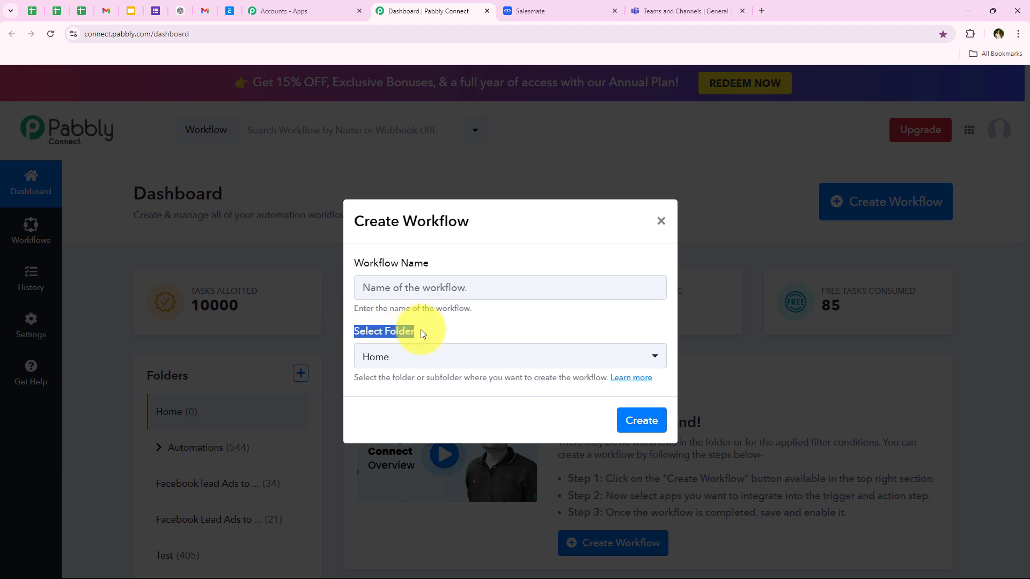
left_click(412, 369)
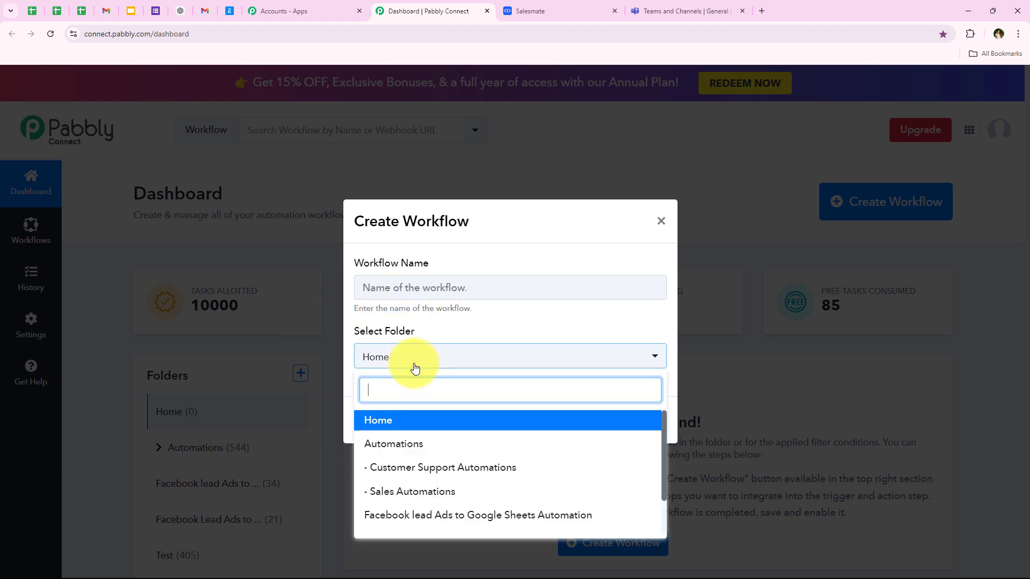
left_click(561, 450)
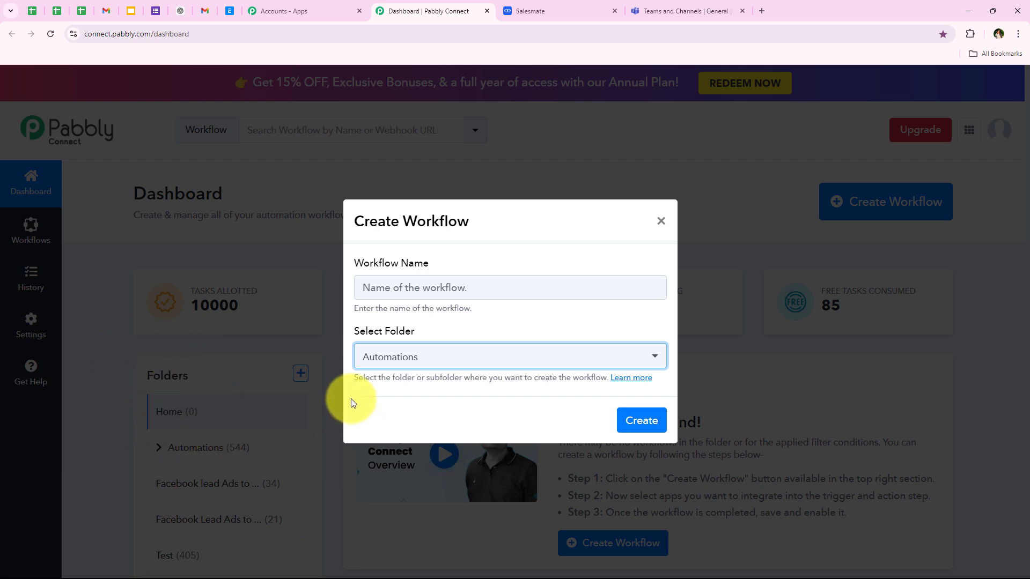
Name the workflow "How to Send Channel Message on Microsoft Teams for Salesmate Deal Updates" and create it.
left_click_drag(391, 380, 464, 382)
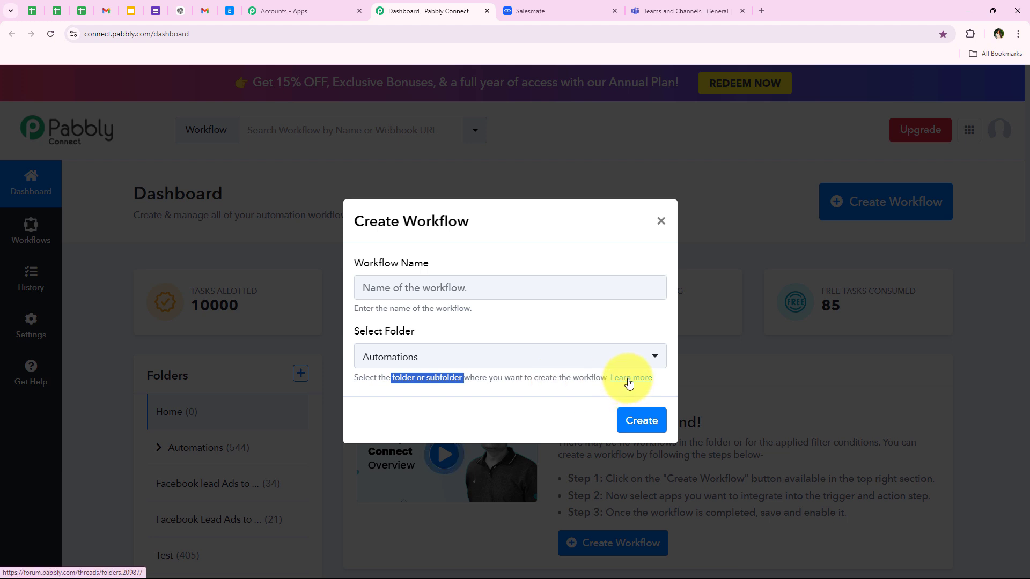
left_click_drag(356, 265, 387, 265)
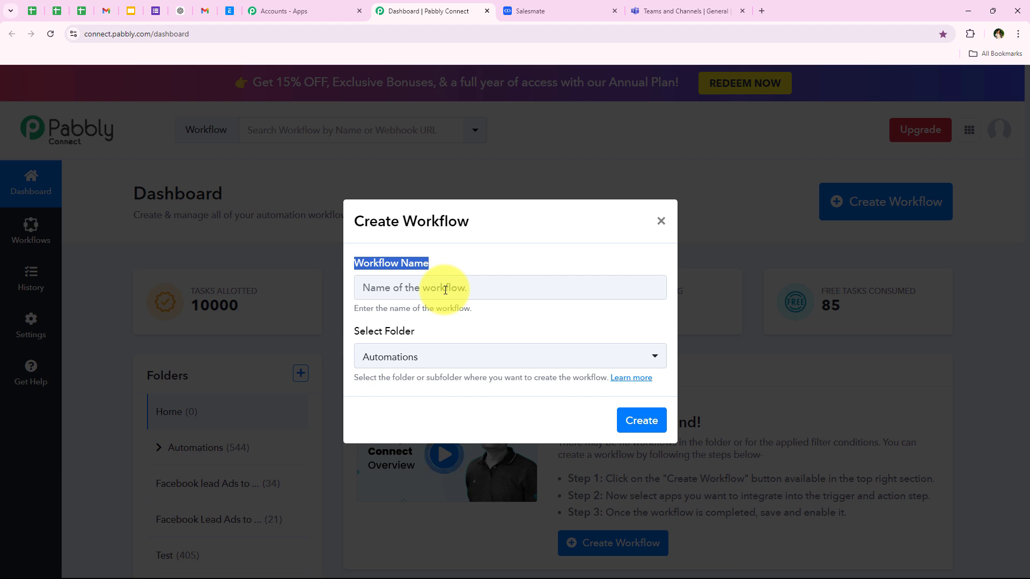
left_click(445, 290)
type("How to Send Channel Message on Microsoft Teams for Salesmate")
left_click_drag(425, 288, 680, 297)
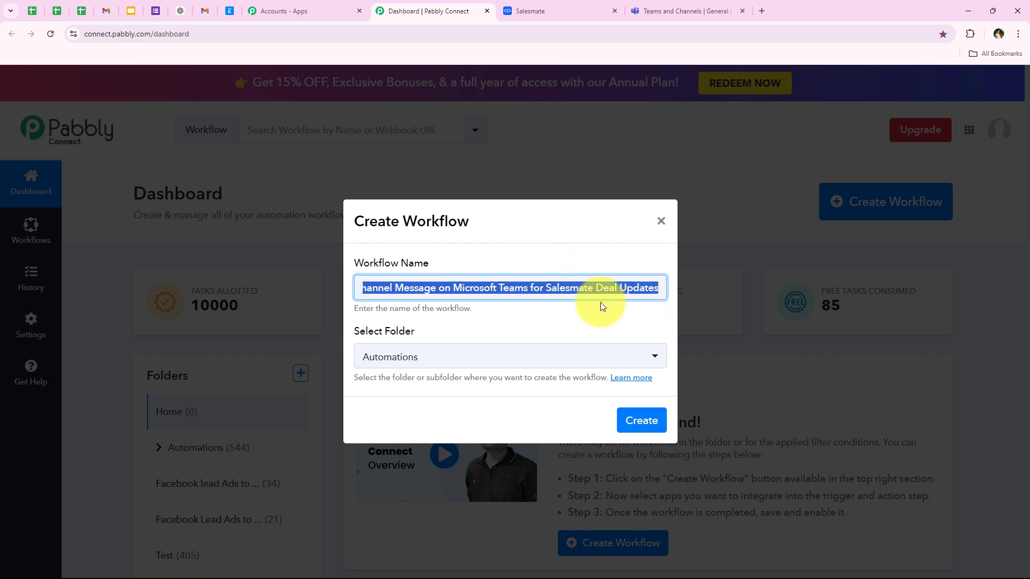
left_click_drag(601, 304, 661, 301)
left_click(636, 419)
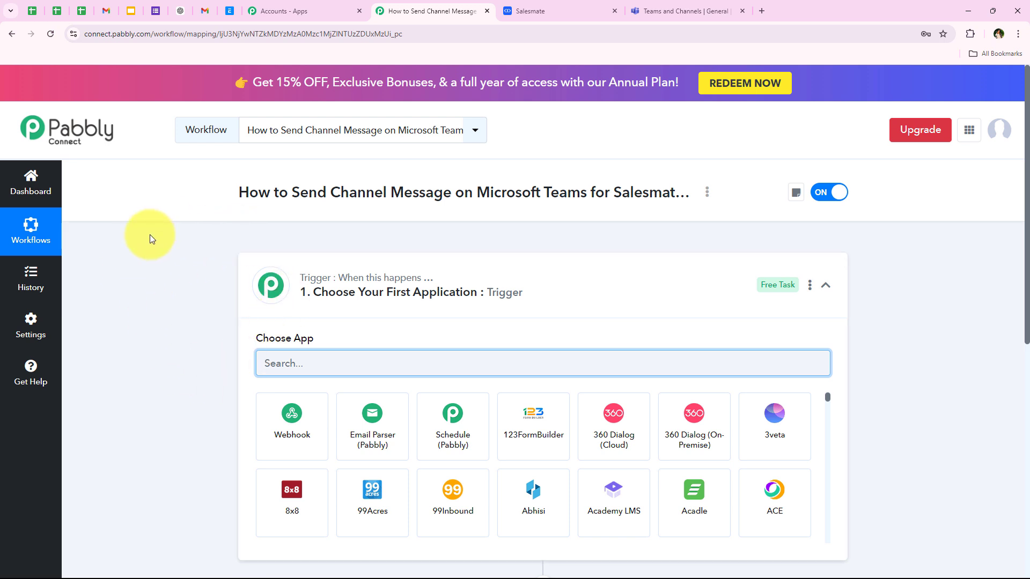
Set the workflow's trigger application to Salesmate with Deal Updated as the trigger event.
left_click(510, 312)
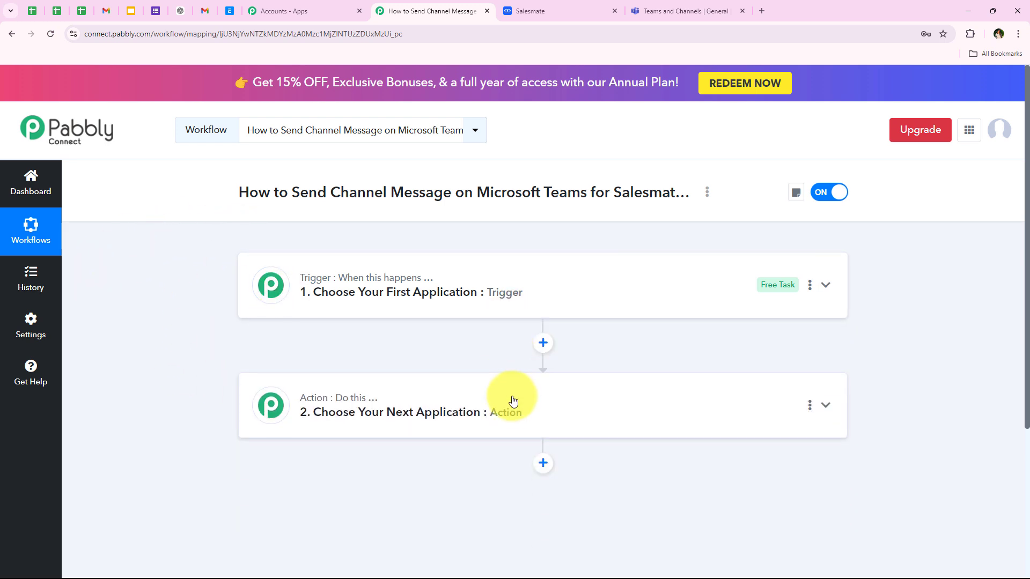
mouse_move(417, 282)
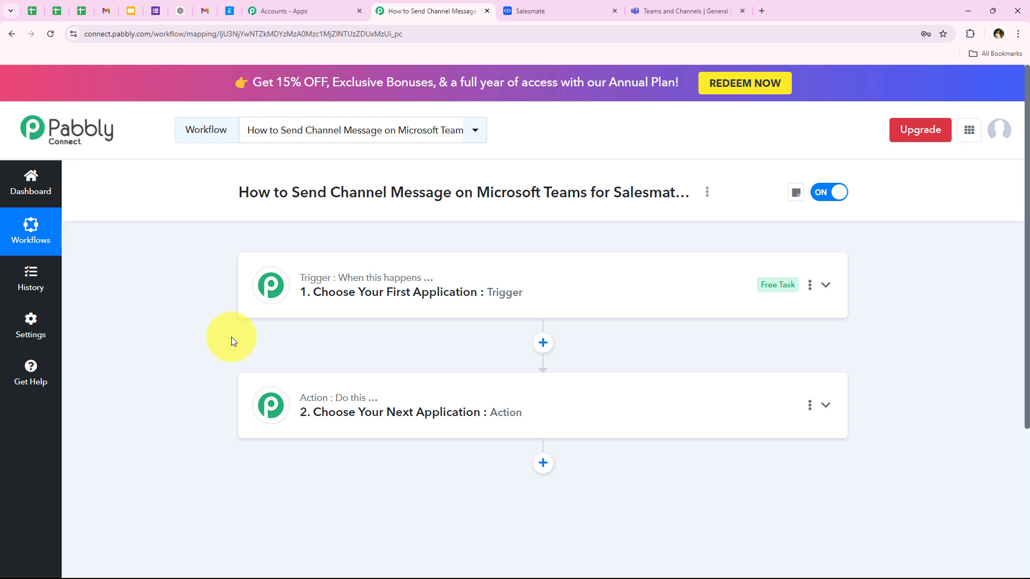
left_click(357, 306)
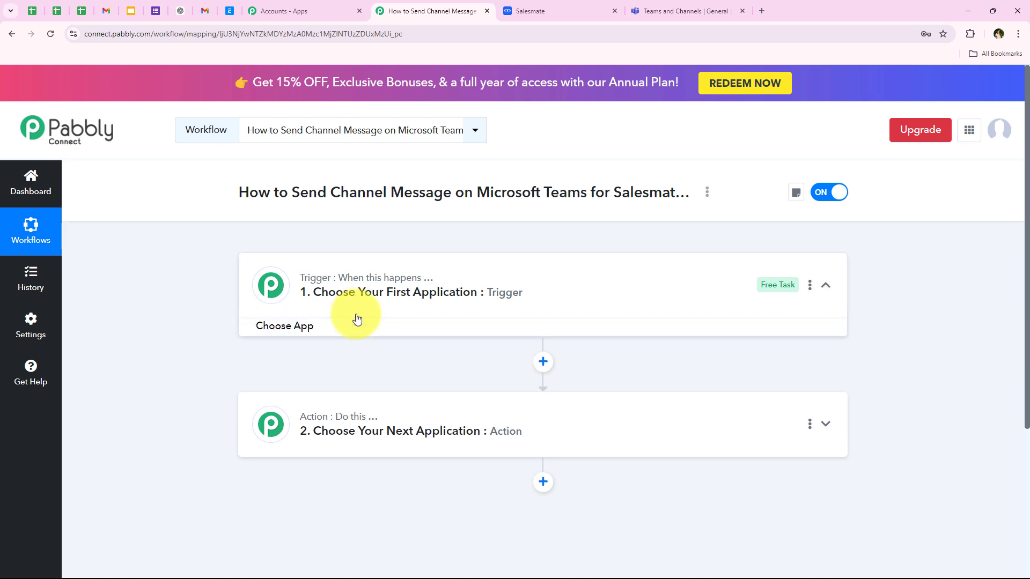
scroll(197, 377, "down", 1)
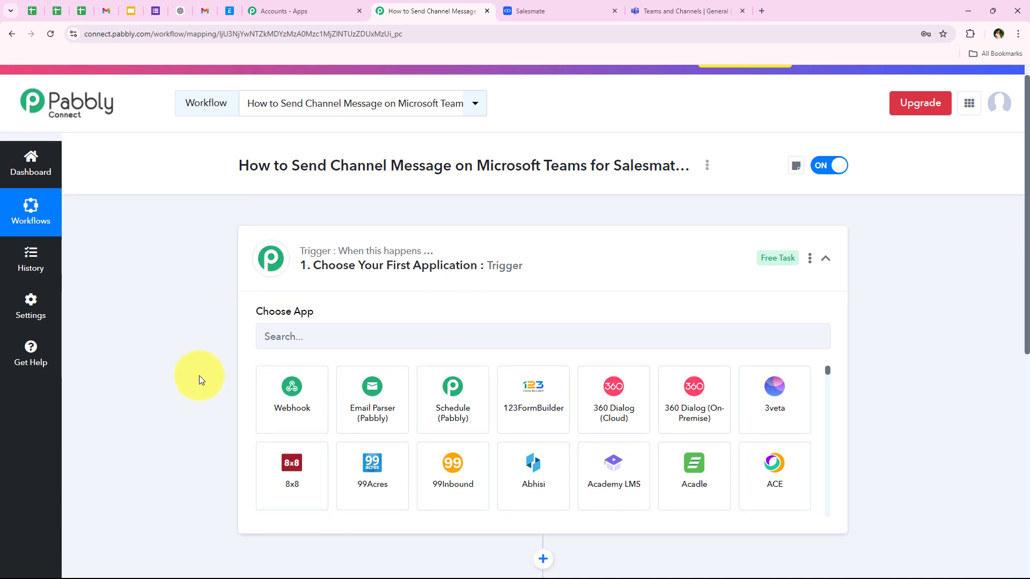
left_click(273, 311)
type("Sales")
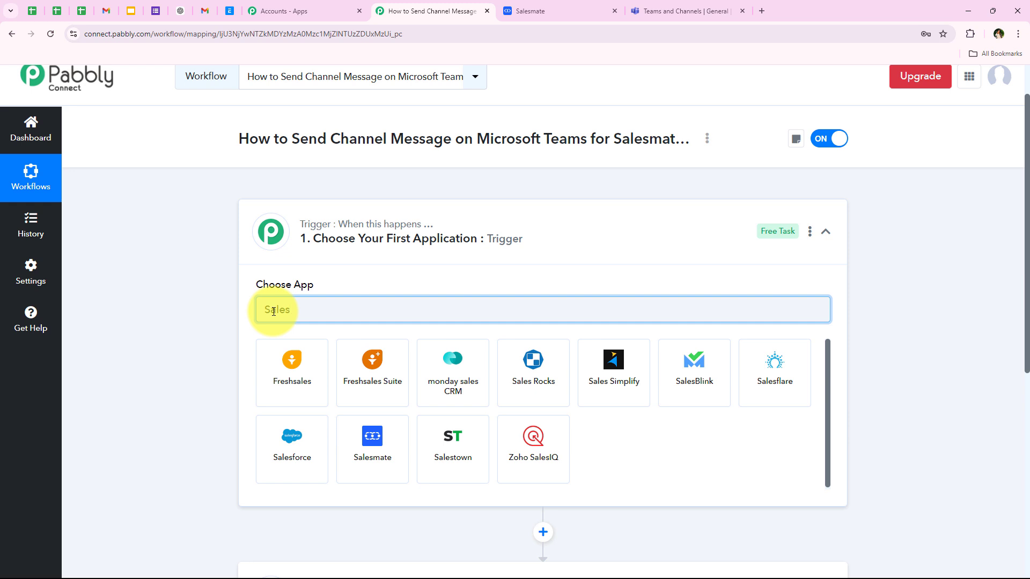
type("mate")
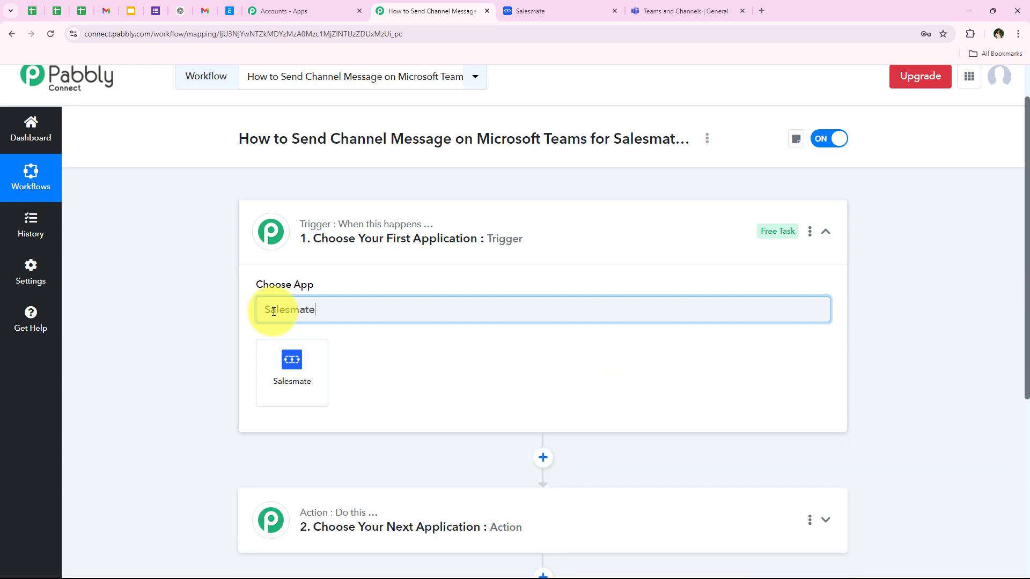
left_click(287, 362)
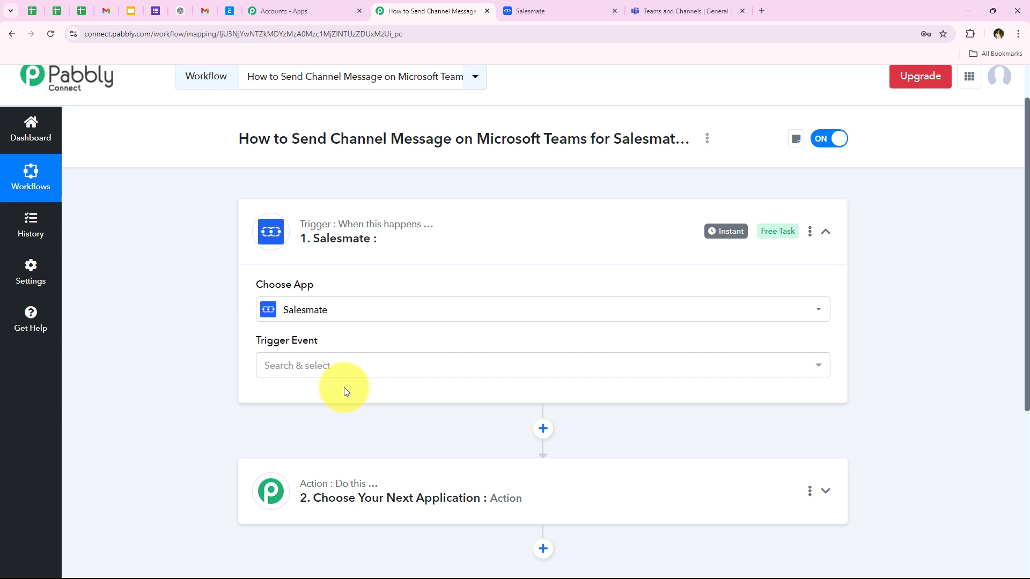
left_click(317, 365)
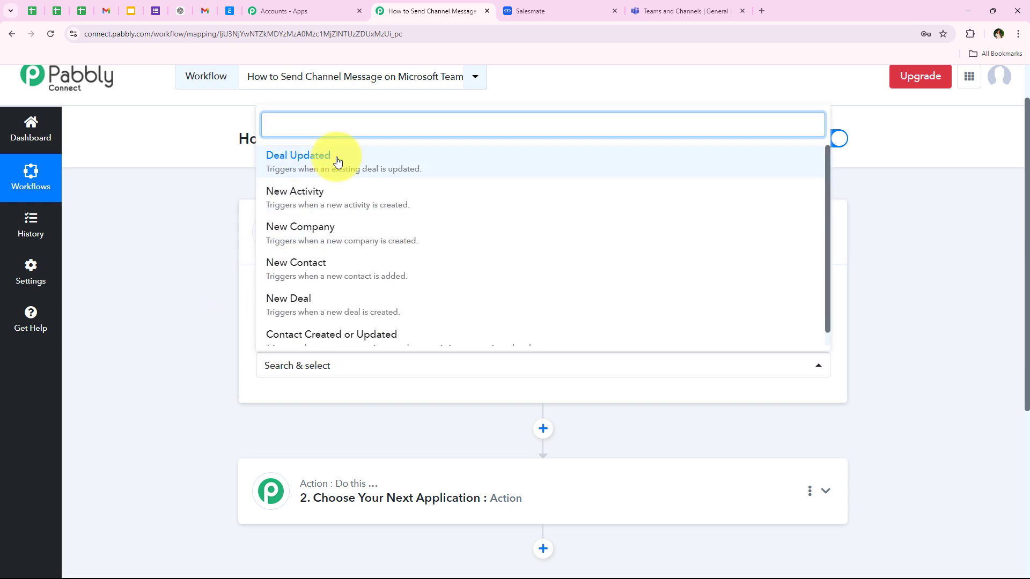
left_click(276, 164)
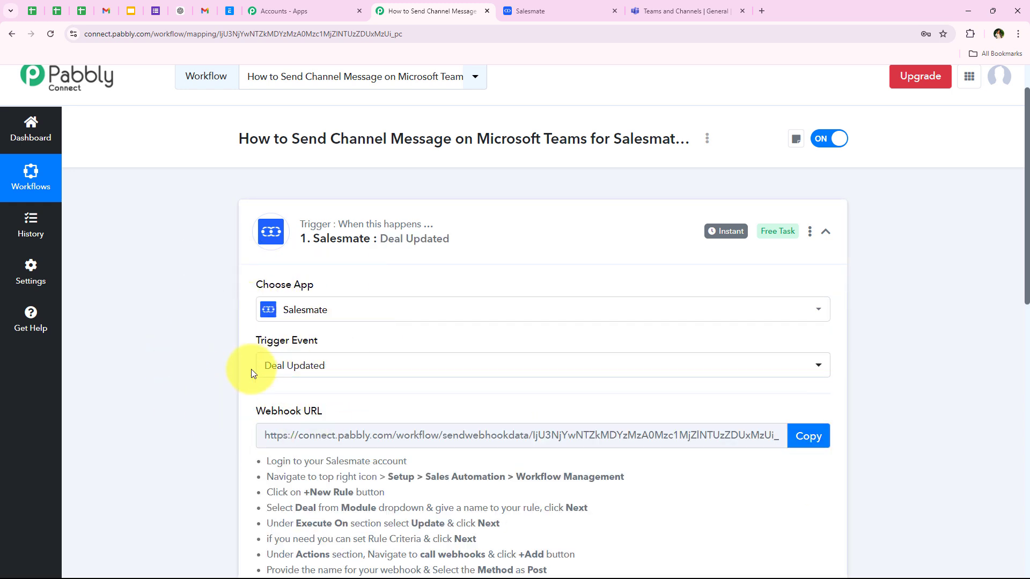
Copy the Salesmate trigger's webhook URL and read the instructions for reaching Workflow Management in Salesmate.
scroll(134, 412, "down", 1)
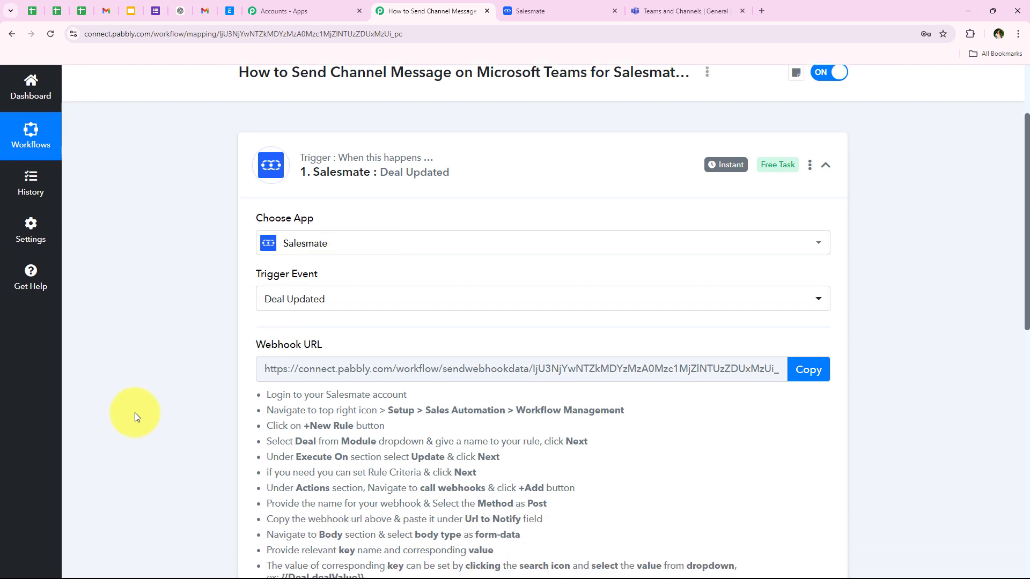
scroll(134, 413, "down", 2)
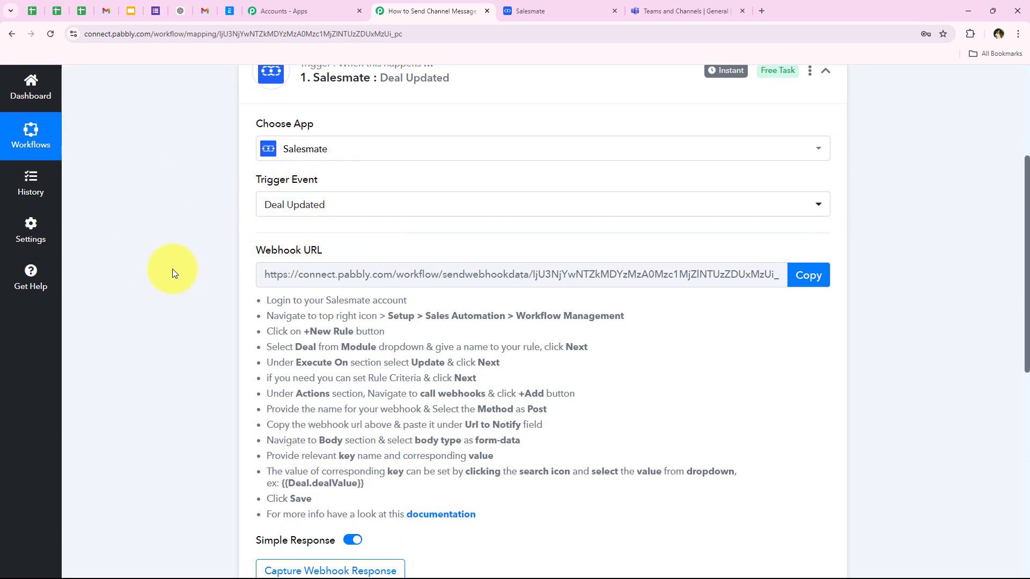
scroll(172, 268, "down", 1)
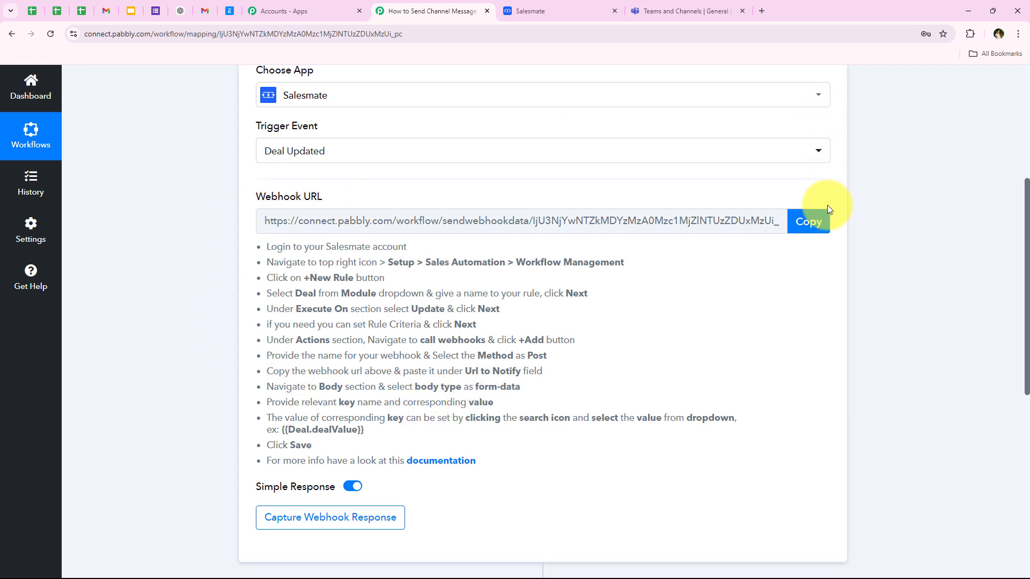
left_click(812, 220)
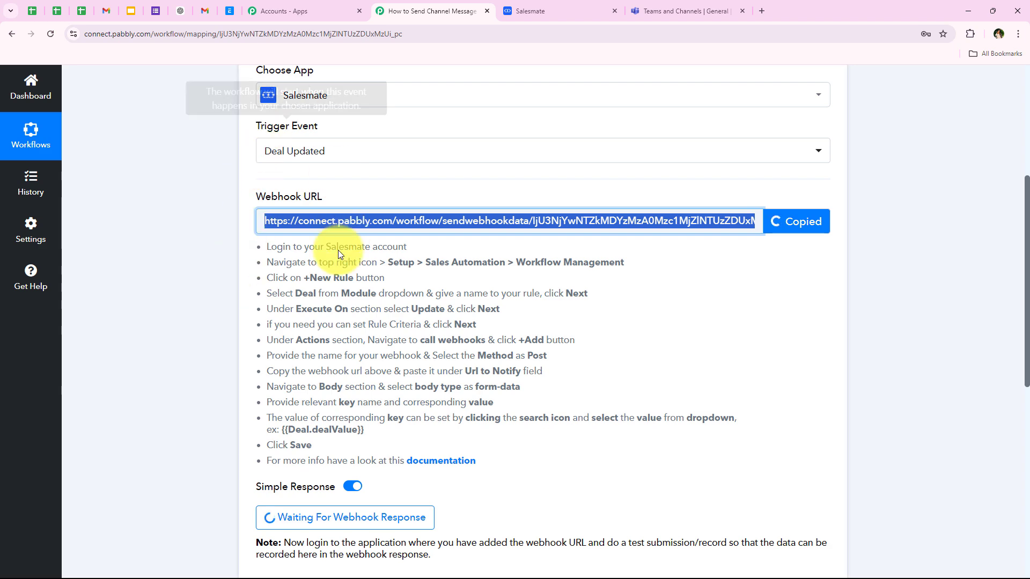
left_click_drag(274, 252, 307, 236)
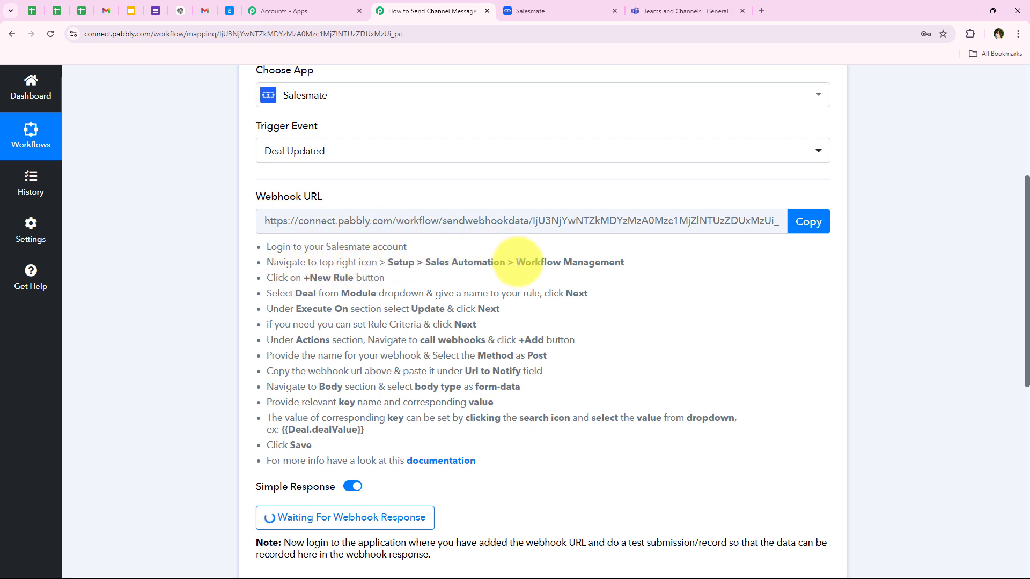
left_click_drag(517, 262, 633, 261)
left_click(636, 271)
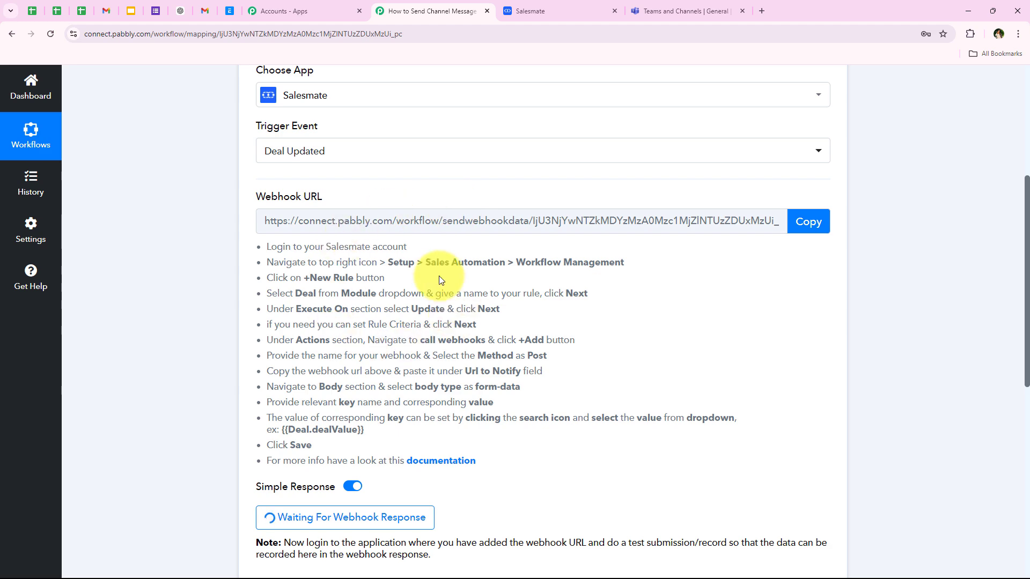
Switch to Salesmate, open Workflow Management in the automation setup and deactivate the Test rule.
left_click(586, 5)
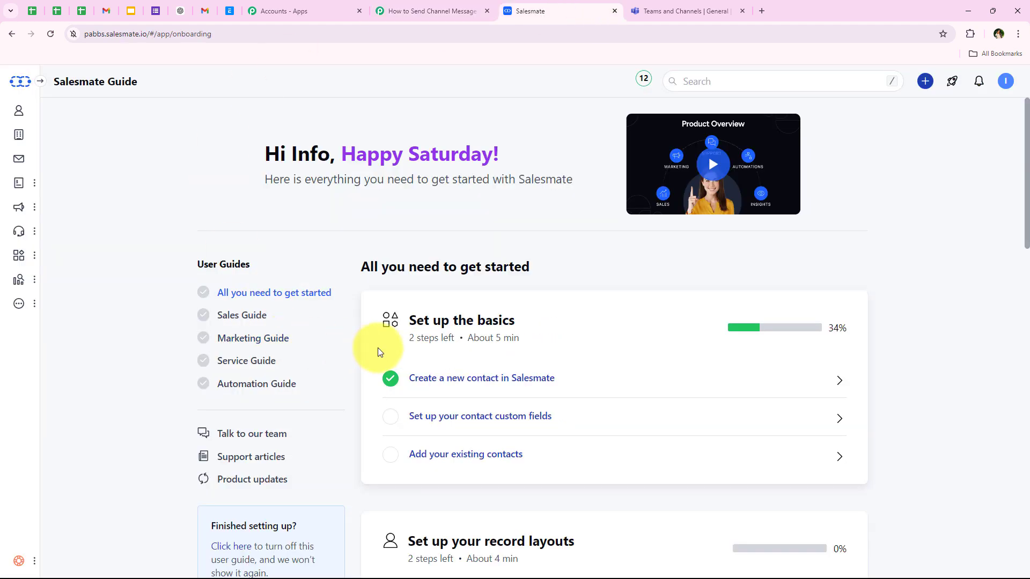
left_click(1006, 82)
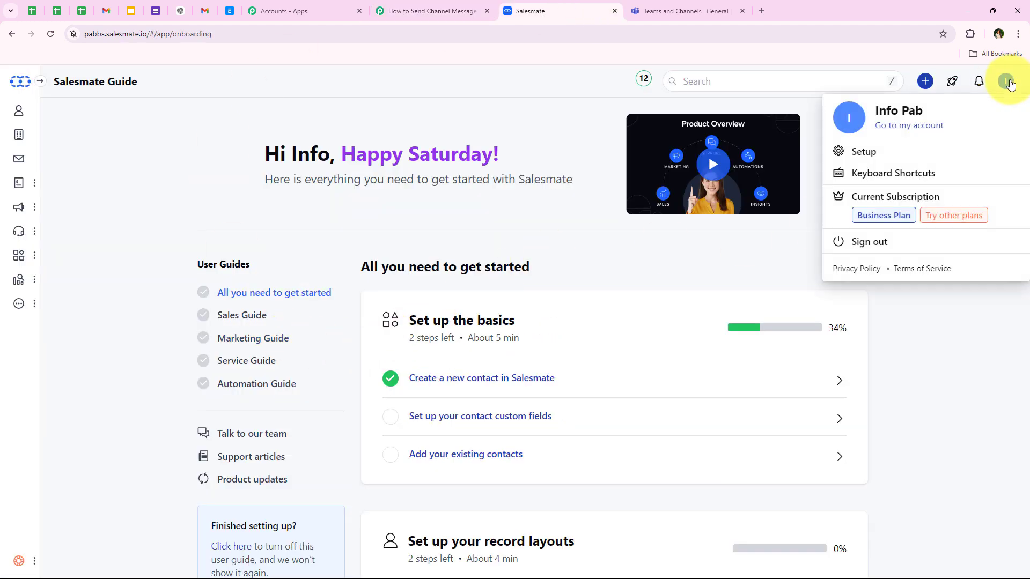
left_click(881, 156)
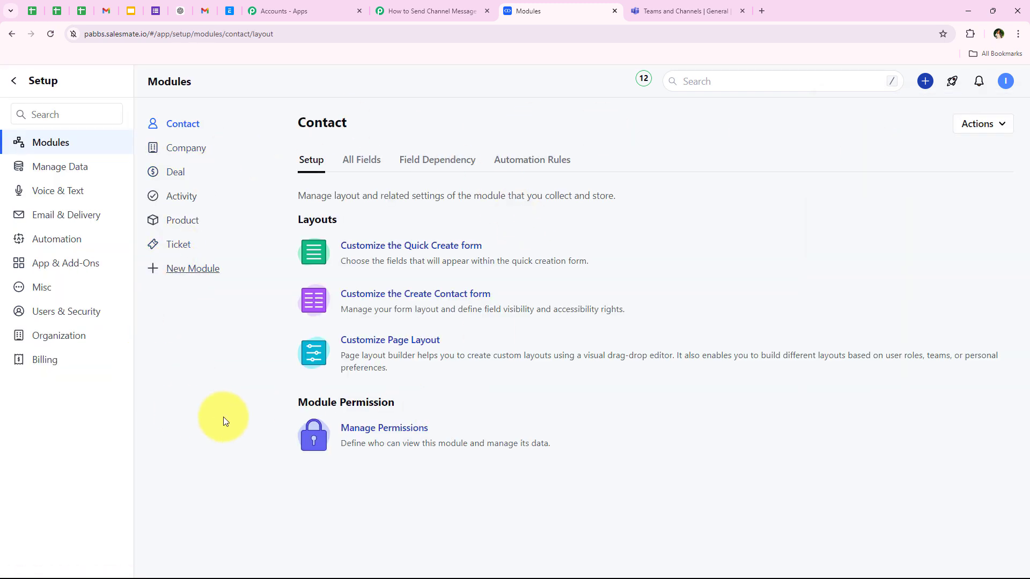
left_click(84, 244)
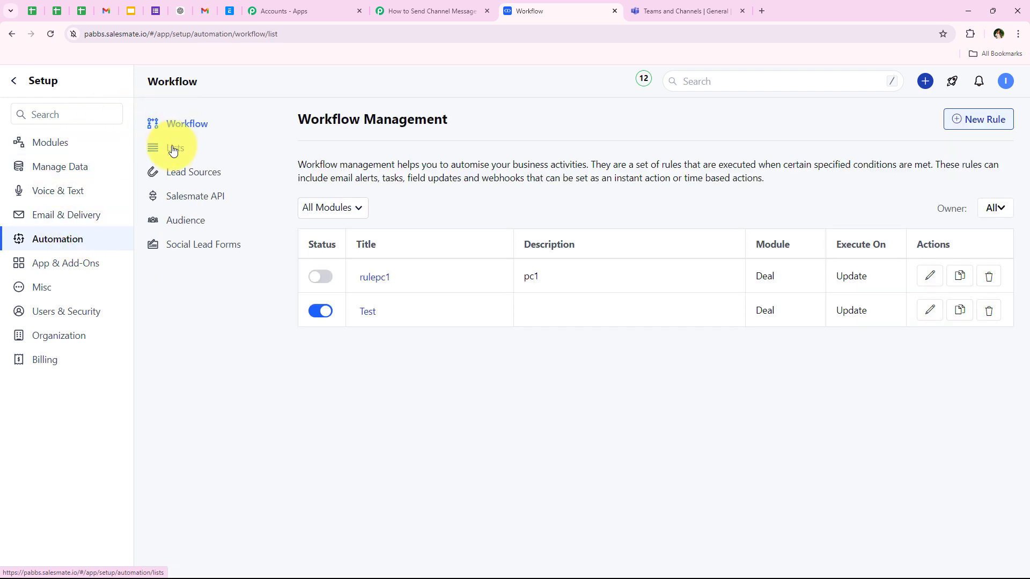
left_click_drag(298, 120, 470, 119)
left_click(469, 119)
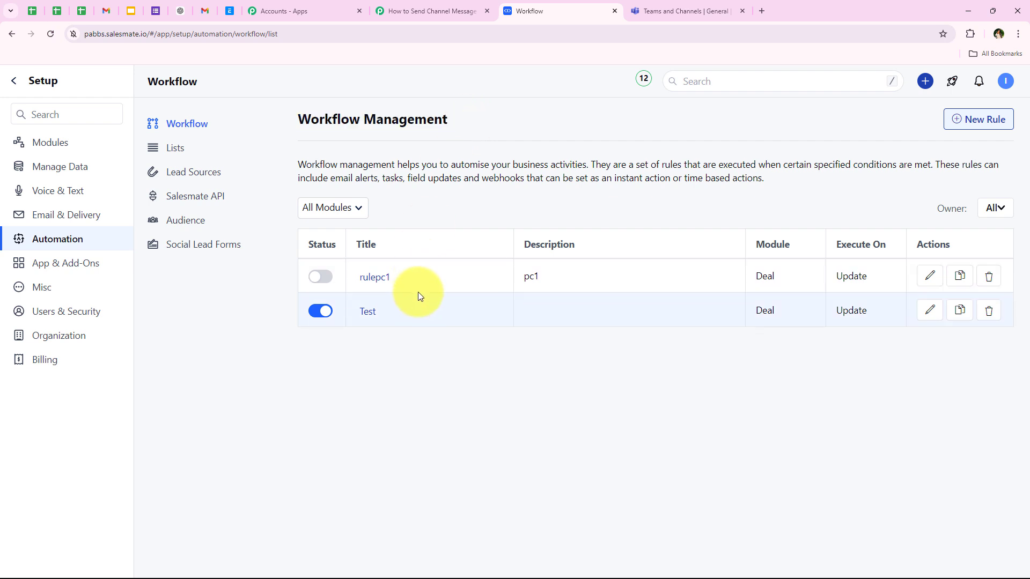
left_click(321, 311)
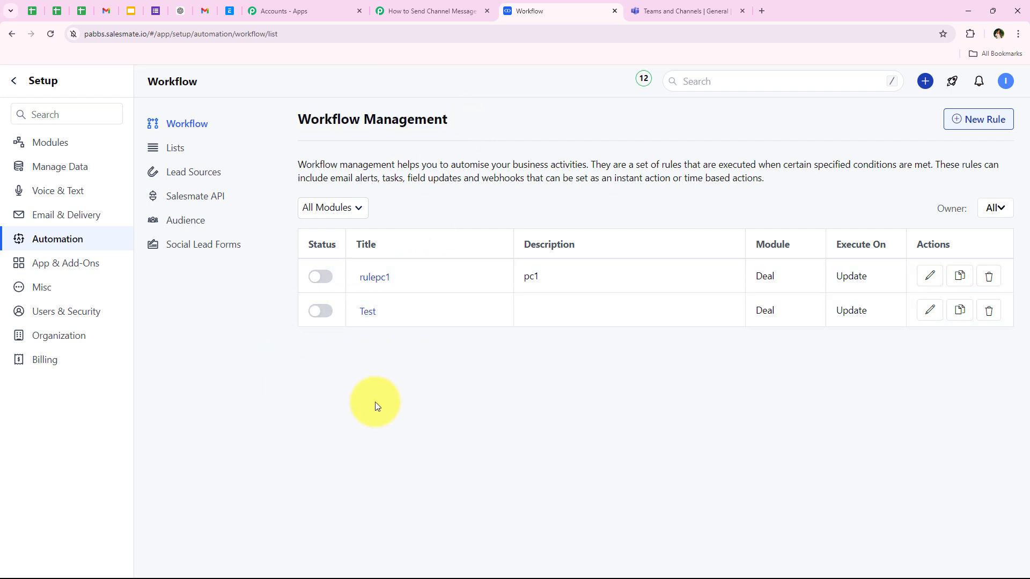
Start a new workflow rule and set its module to Deal, as the Pabbly Connect instructions specify.
left_click(983, 130)
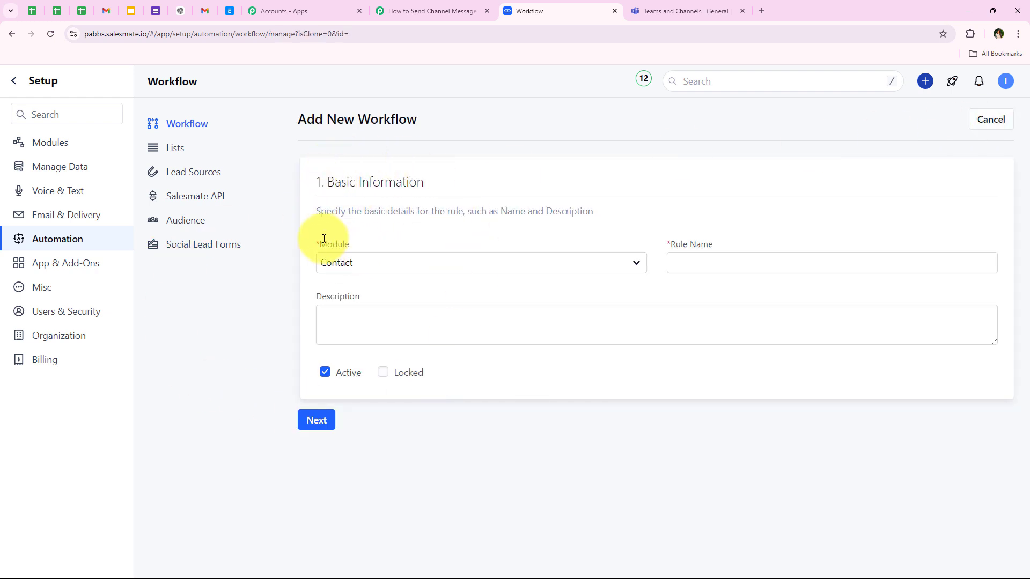
left_click(422, 10)
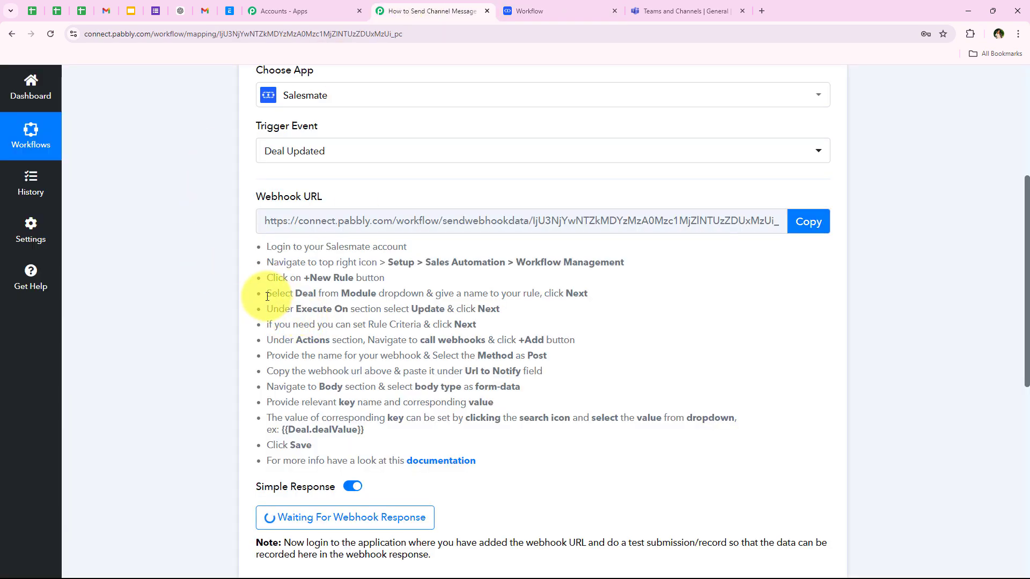
left_click_drag(267, 297, 374, 295)
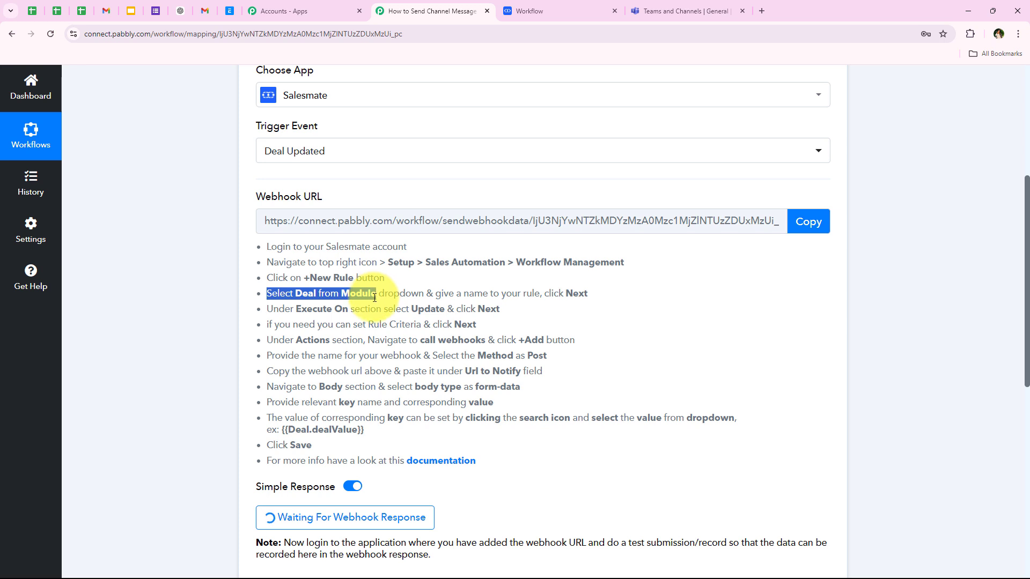
left_click(558, 11)
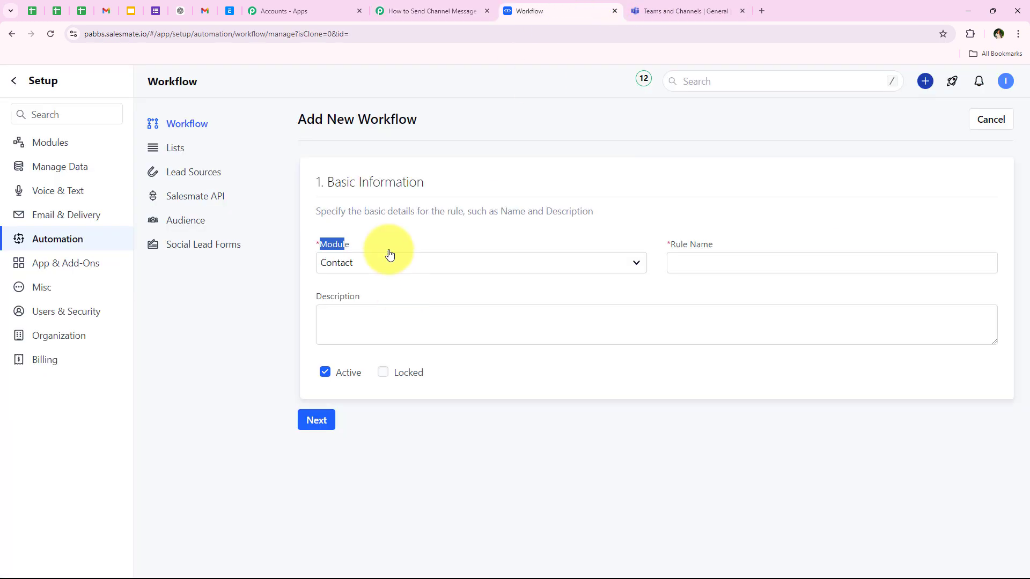
left_click(385, 267)
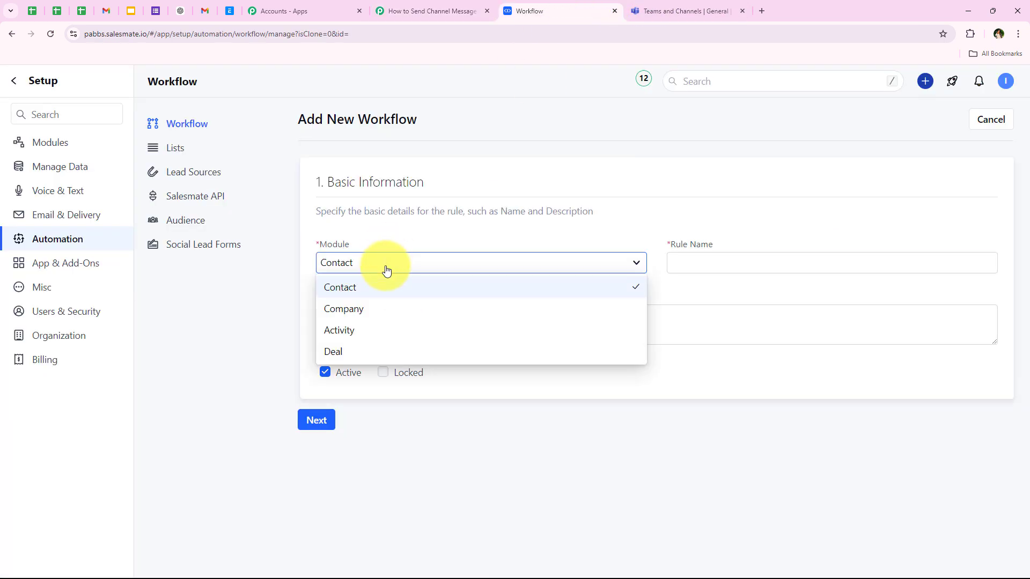
left_click(356, 359)
Name the rule "Testing", leave its description empty and continue to the Execute On section.
left_click_drag(661, 247, 731, 246)
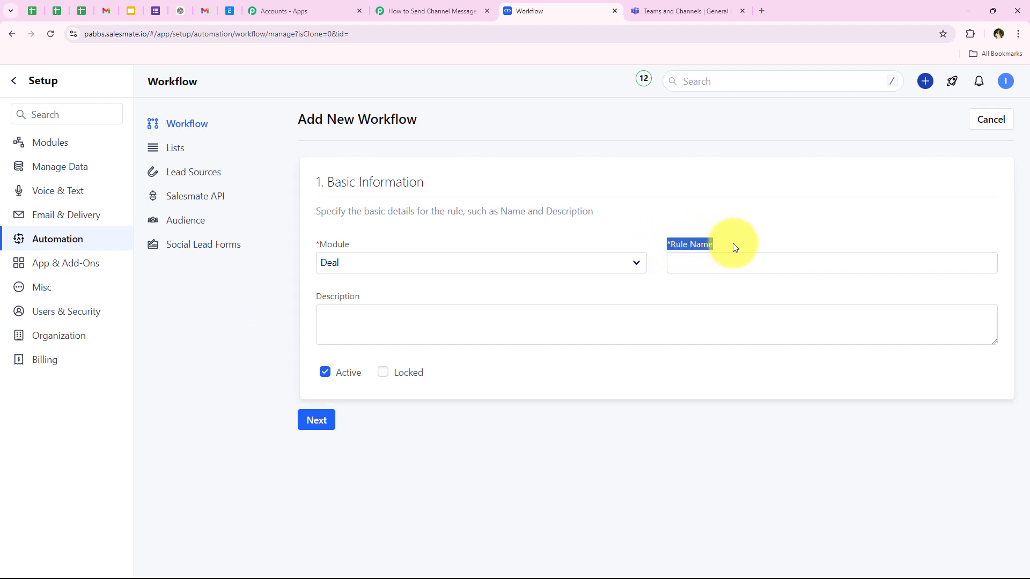
left_click(707, 270)
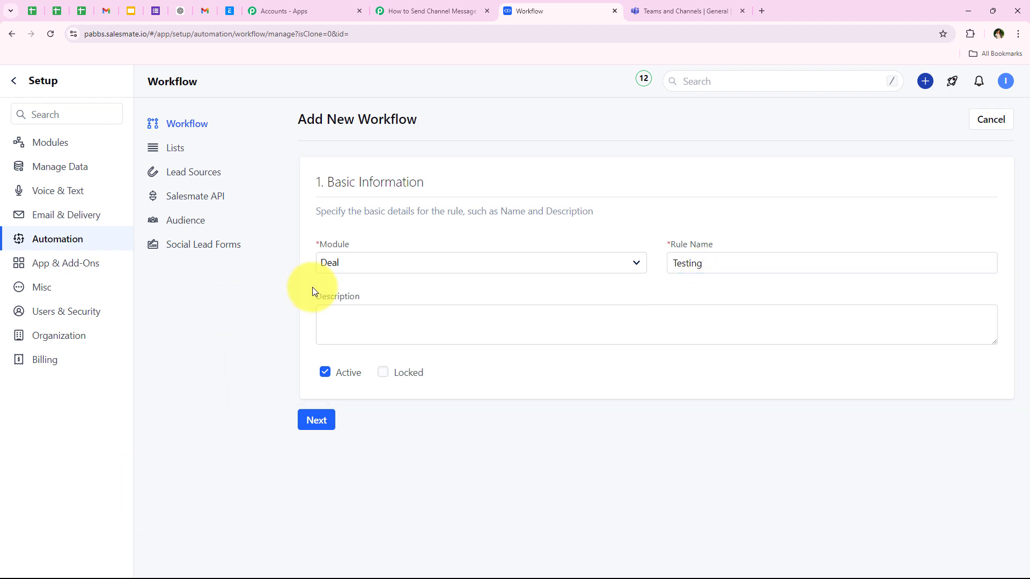
left_click_drag(301, 298, 359, 295)
left_click(349, 328)
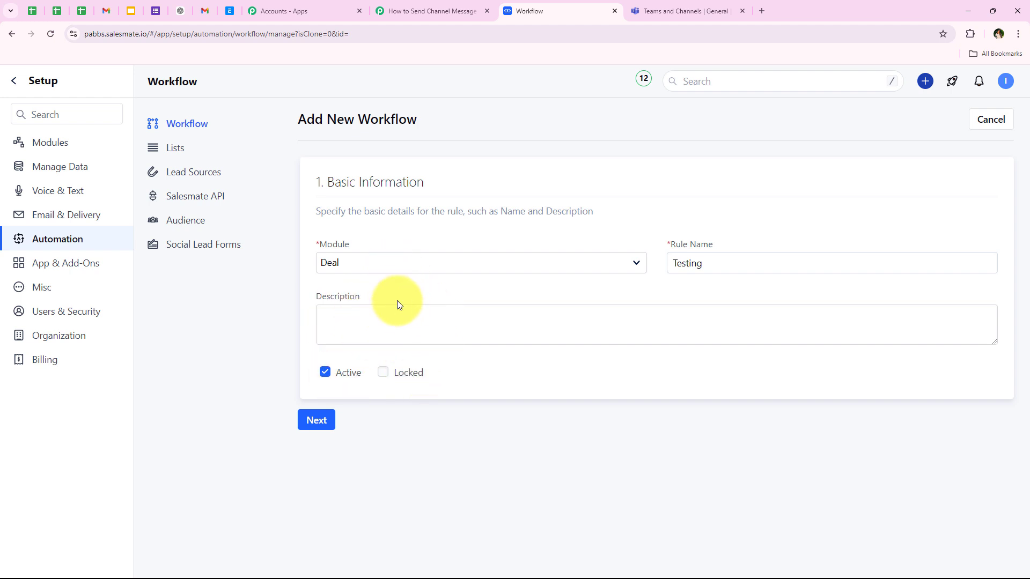
left_click(320, 427)
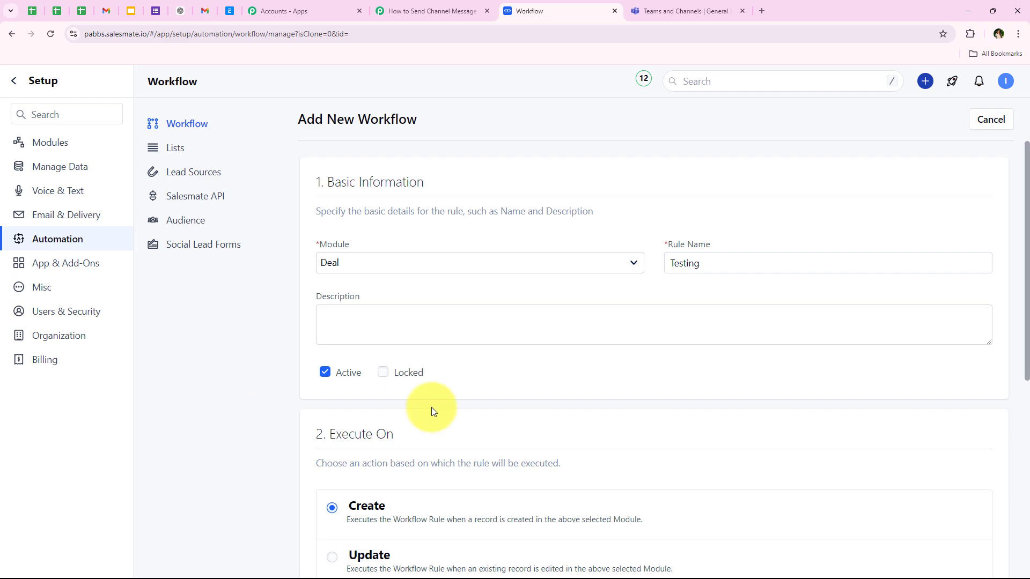
Check the Pabbly Connect instructions, set the rule to execute on Update and continue to the rule criteria.
scroll(290, 297, "down", 4)
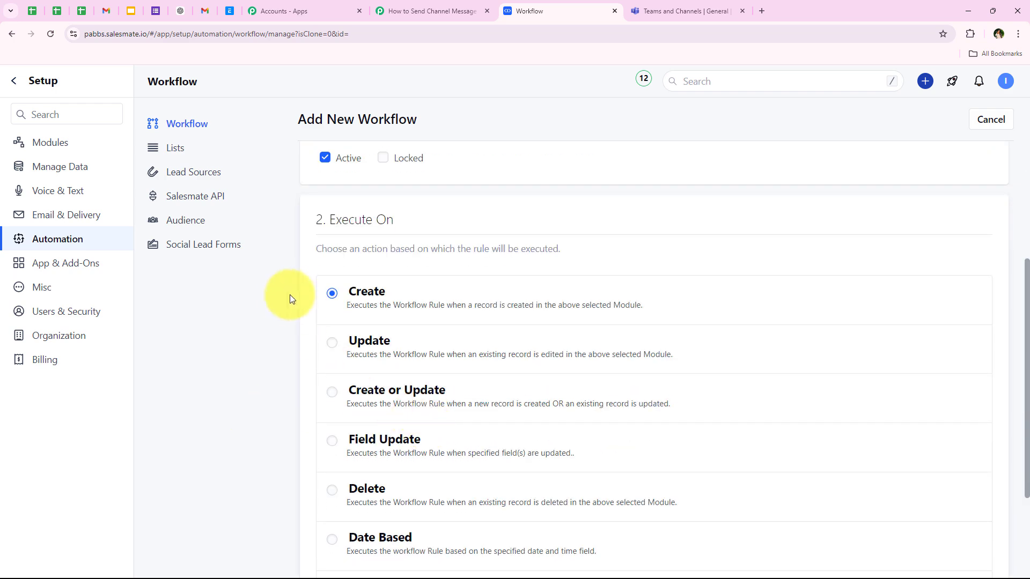
left_click(393, 9)
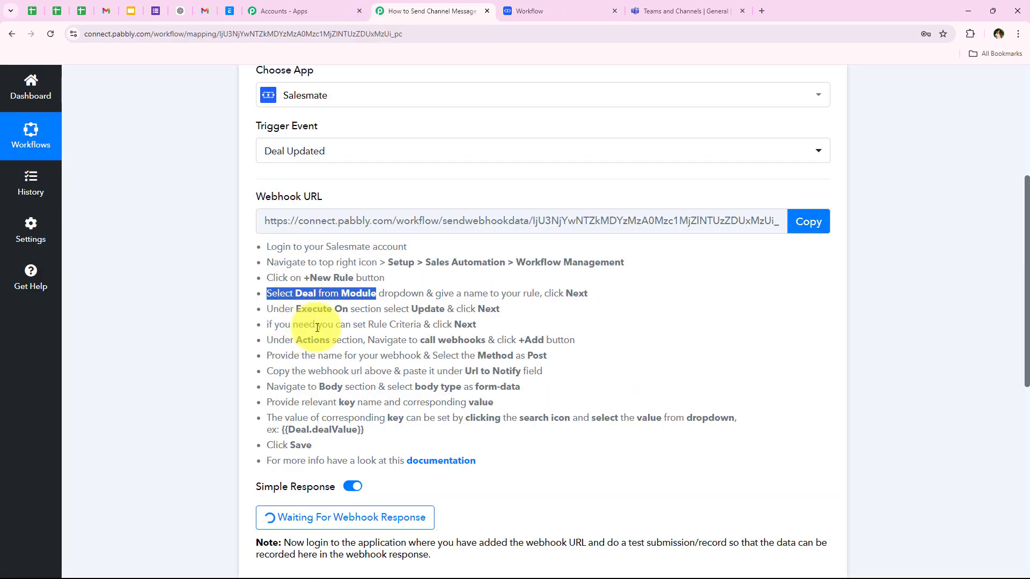
left_click(574, 11)
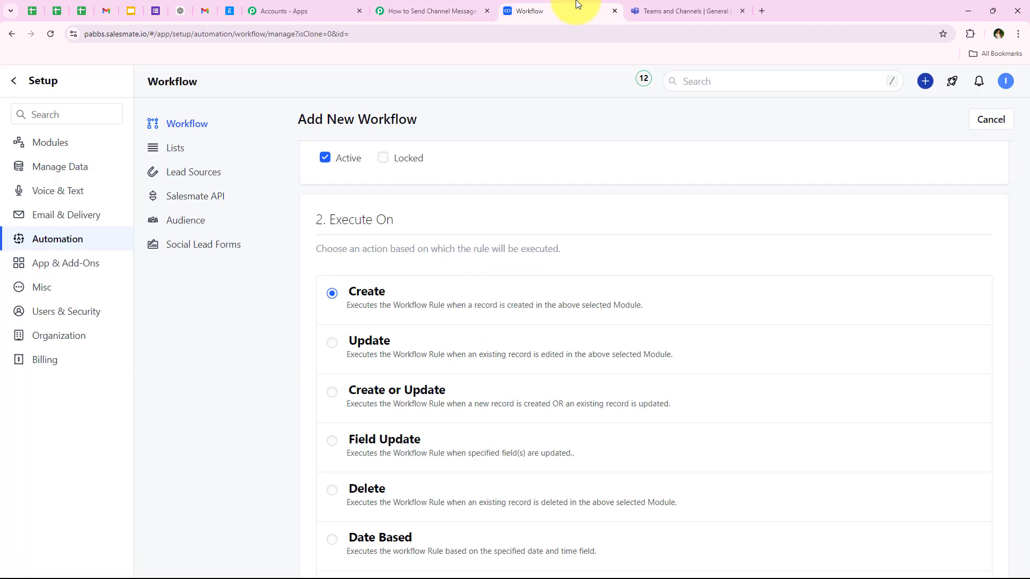
left_click(331, 344)
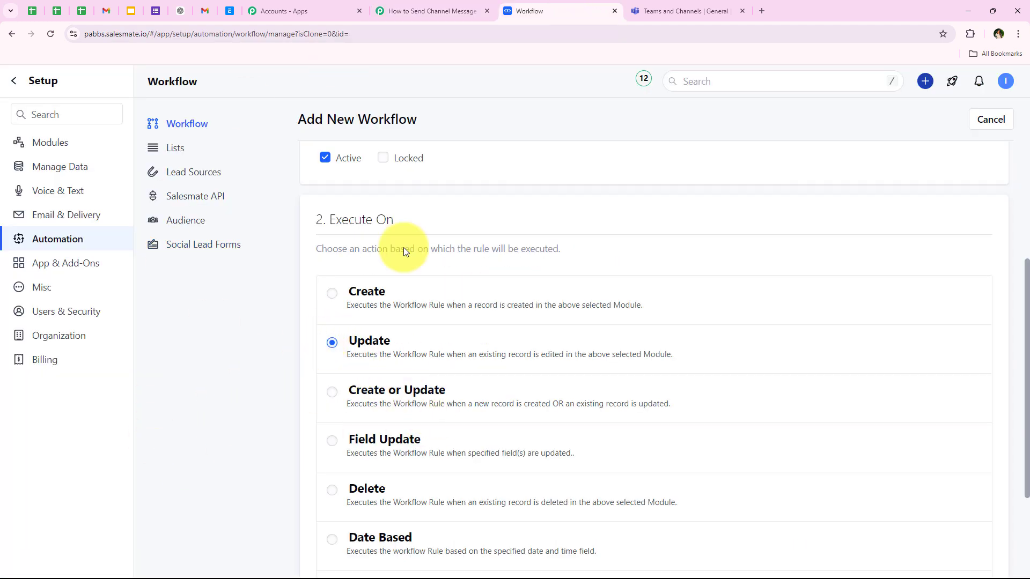
scroll(339, 371, "down", 2)
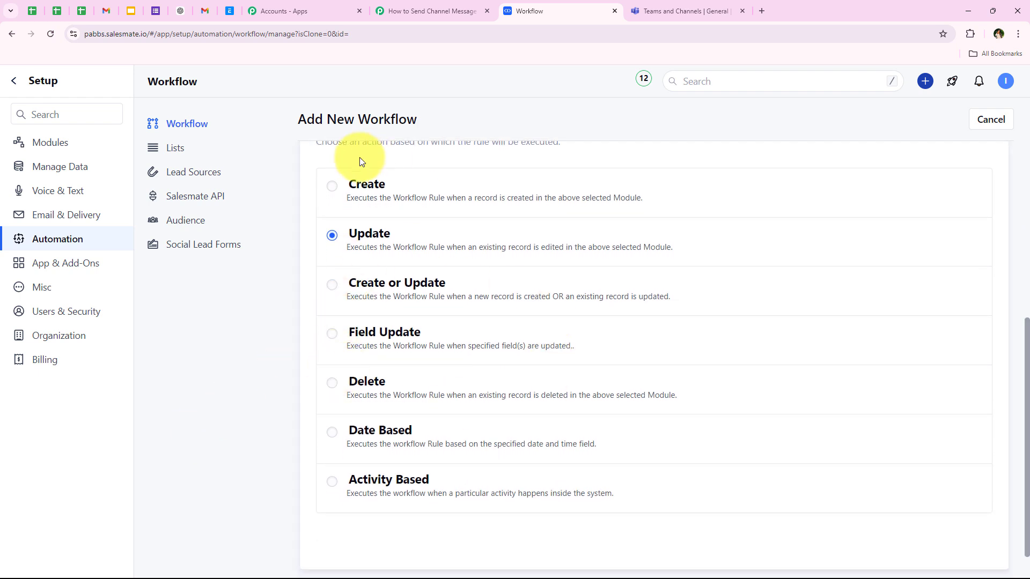
scroll(324, 327, "down", 1)
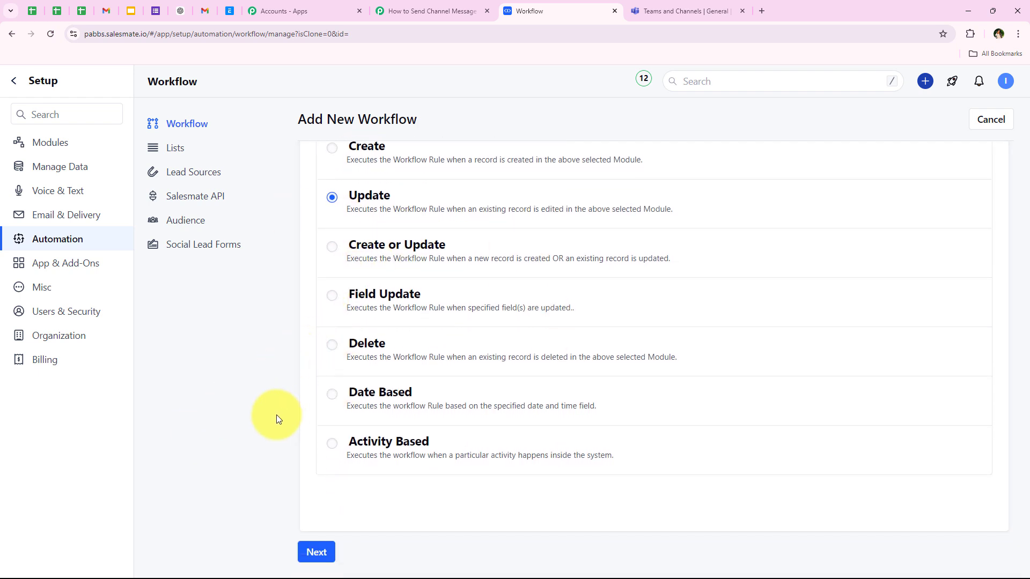
left_click(327, 551)
Leave the rule criteria without conditions and continue to the Actions section.
scroll(301, 392, "down", 2)
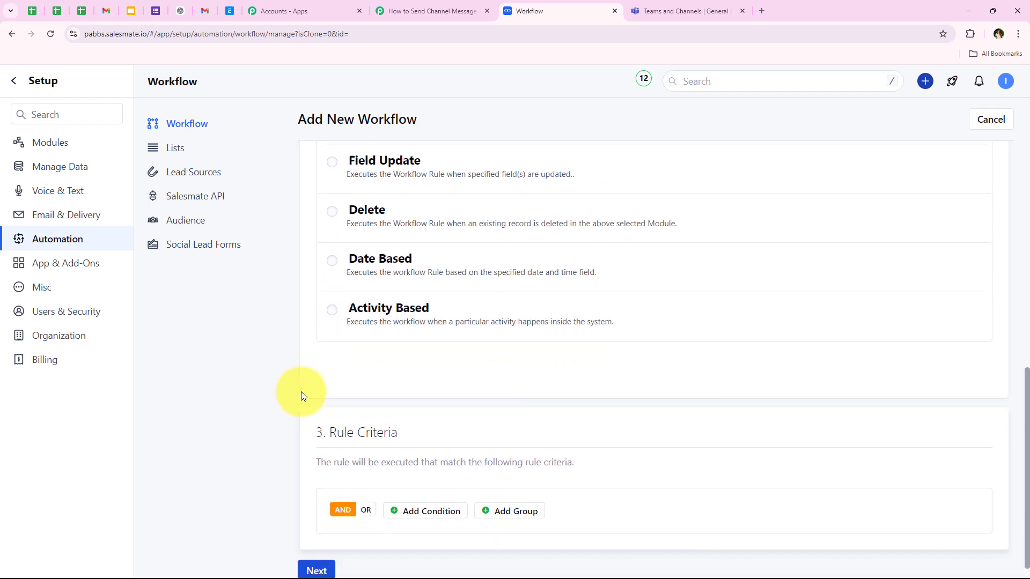
left_click_drag(328, 414, 418, 413)
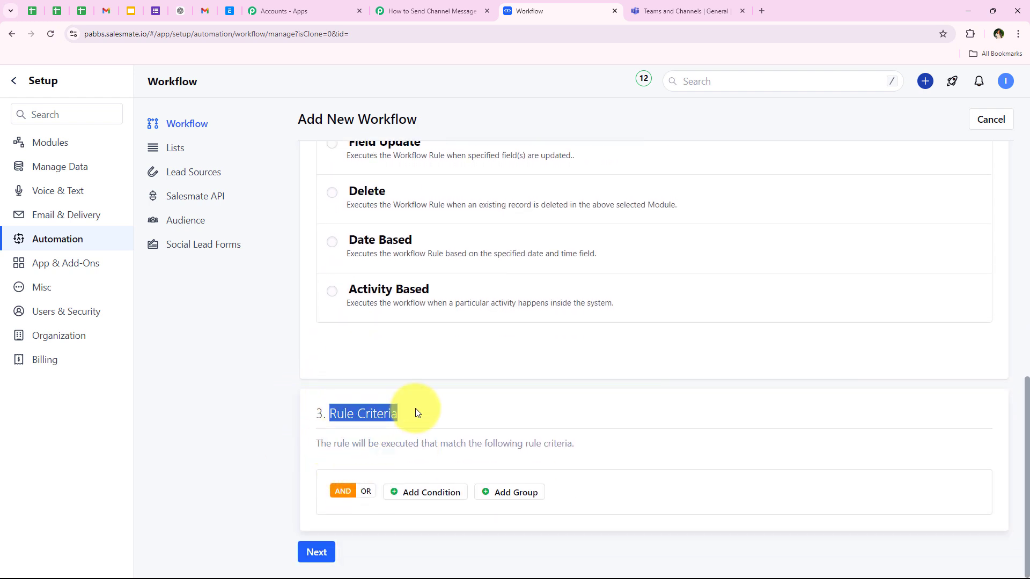
left_click_drag(316, 444, 583, 451)
left_click(217, 457)
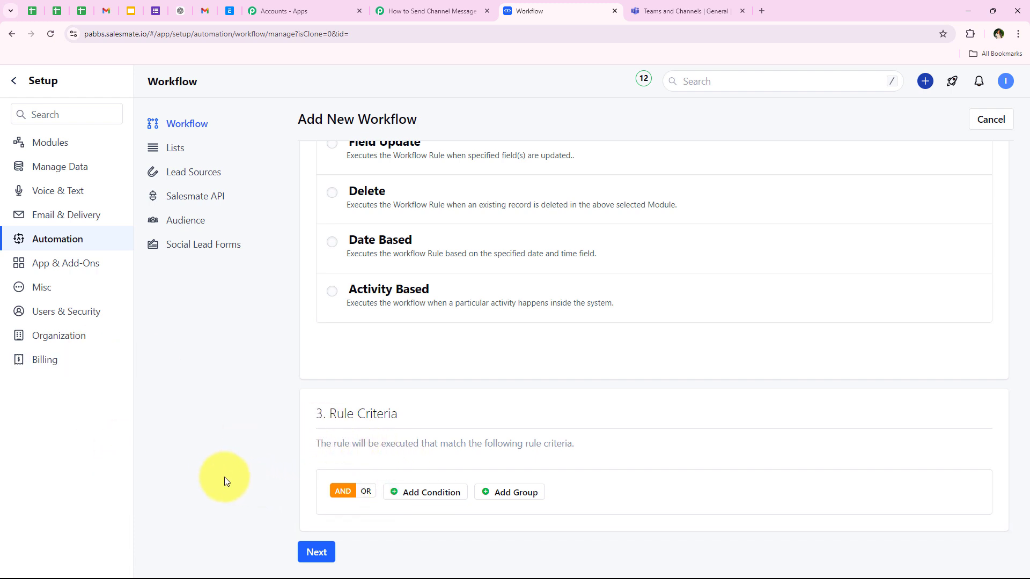
left_click(320, 552)
Add a Call Webhooks instant action to the rule and name the webhook "Testing".
scroll(307, 410, "down", 6)
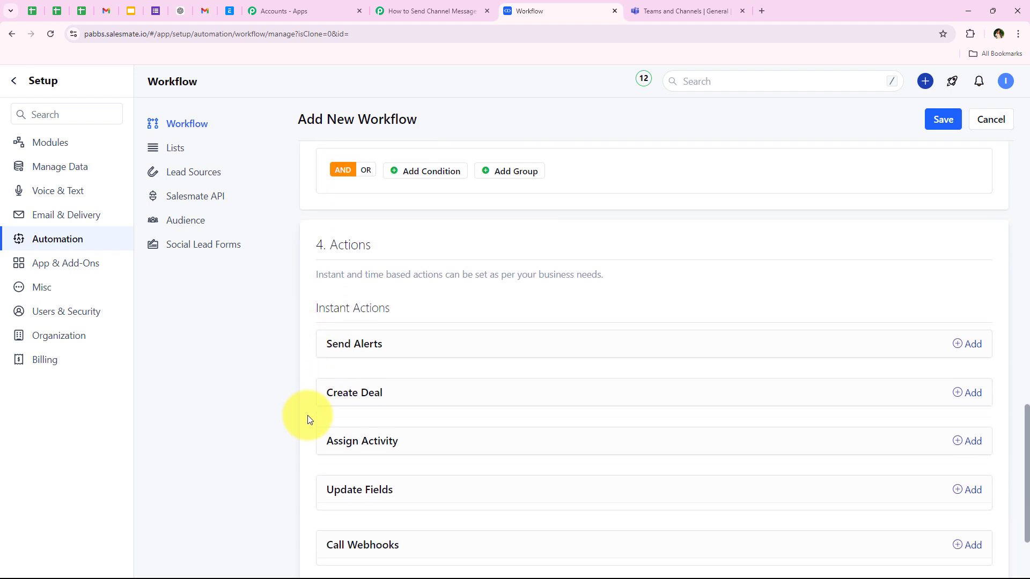
scroll(311, 378, "down", 2)
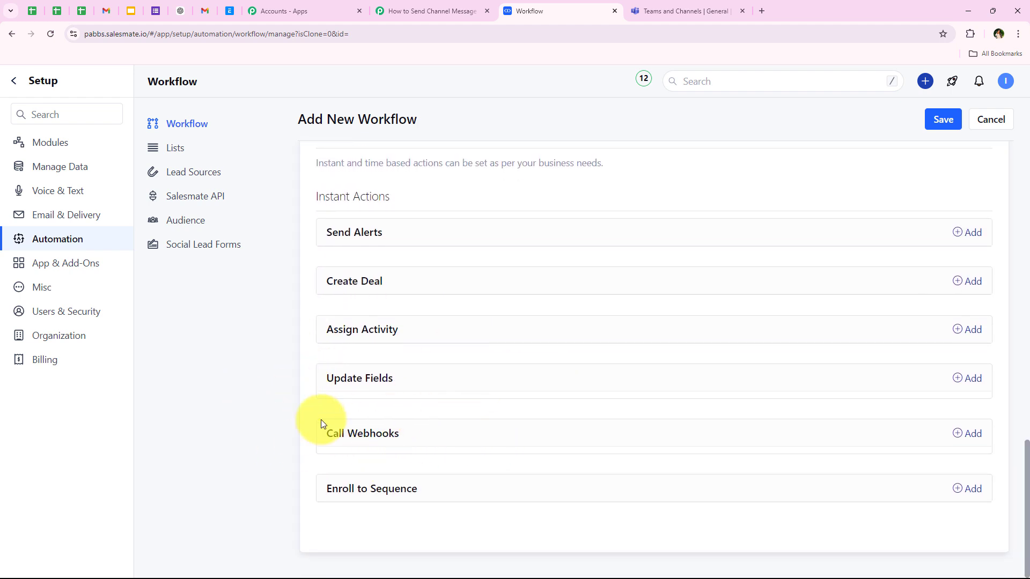
left_click(964, 435)
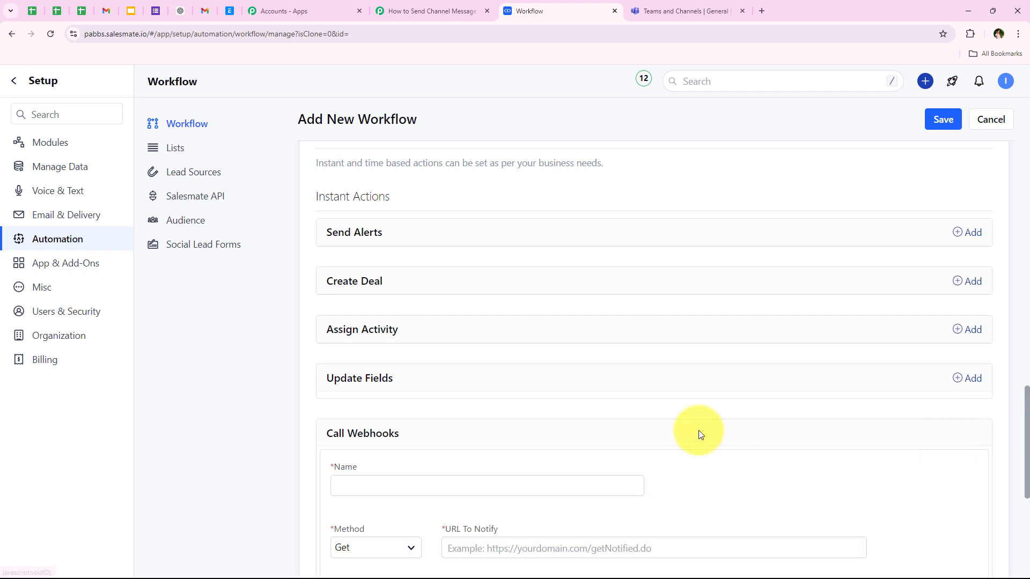
scroll(234, 413, "down", 4)
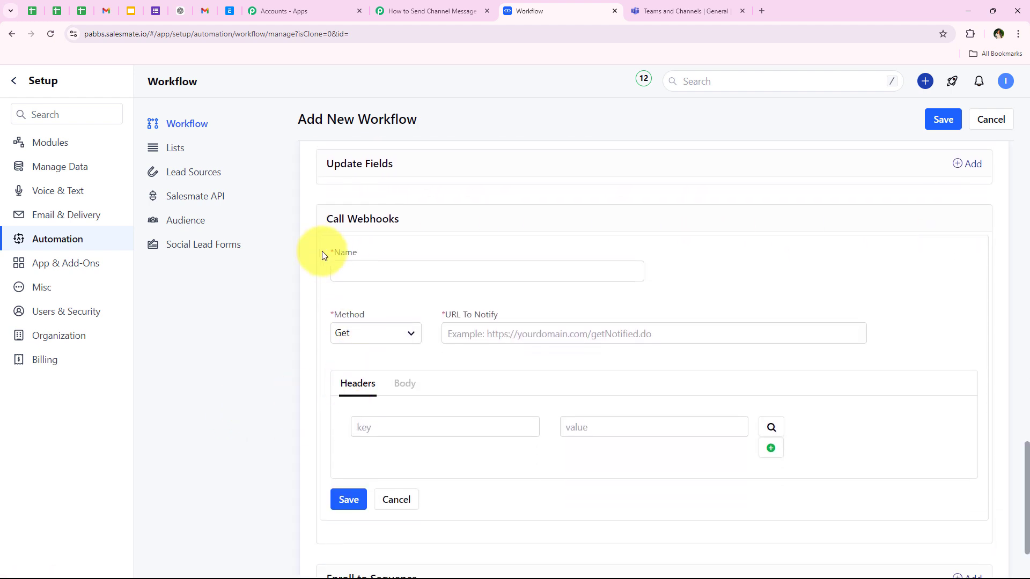
left_click(378, 272)
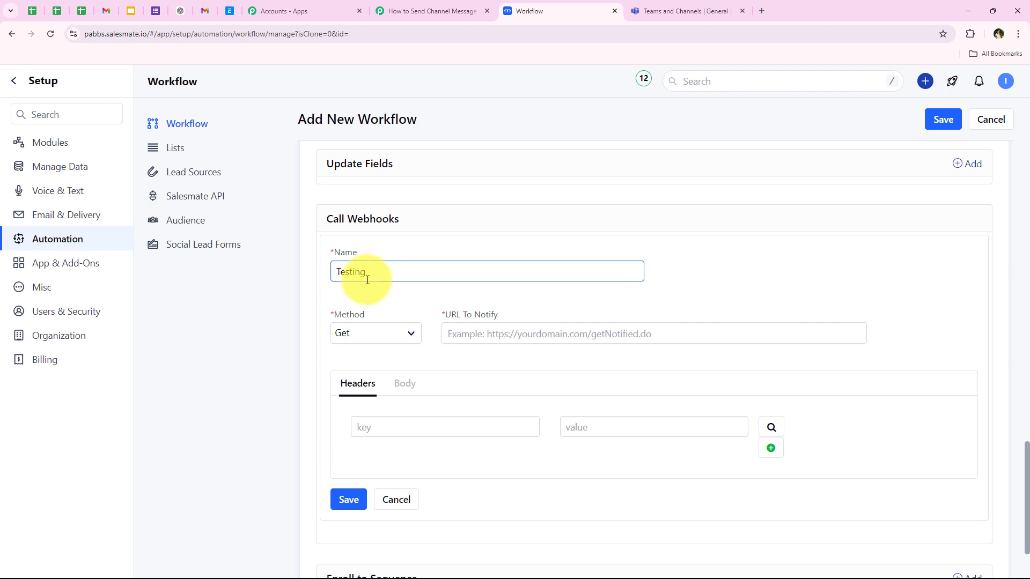
Check the required request method in the Pabbly Connect instructions and set the webhook's method to Post.
left_click_drag(332, 315, 369, 315)
left_click(418, 10)
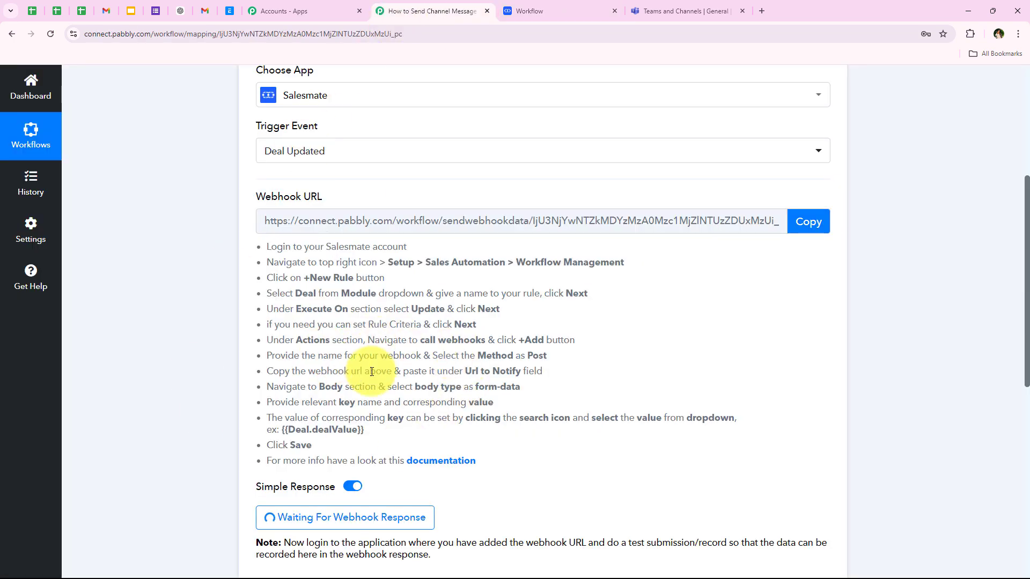
left_click_drag(432, 355, 553, 357)
left_click(528, 10)
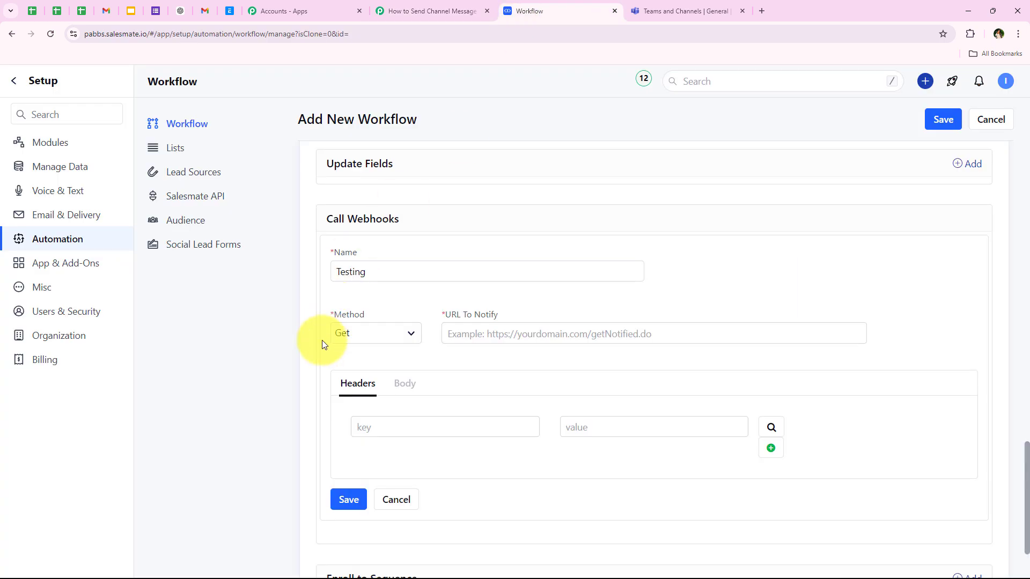
left_click(364, 333)
left_click(365, 382)
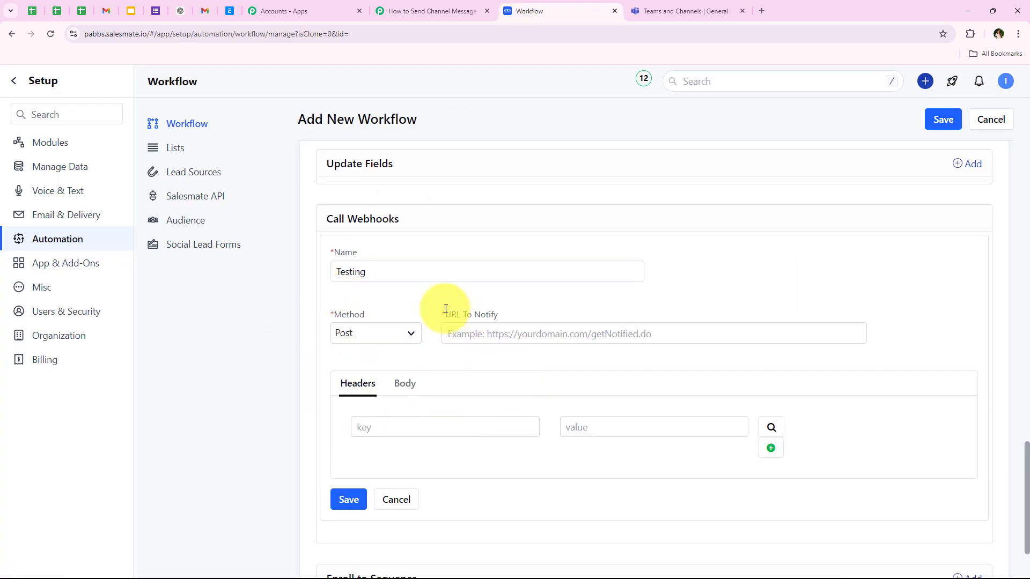
Copy the webhook URL from the Pabbly Connect trigger and paste it as the Salesmate webhook's URL To Notify.
left_click_drag(446, 309, 510, 314)
left_click(432, 11)
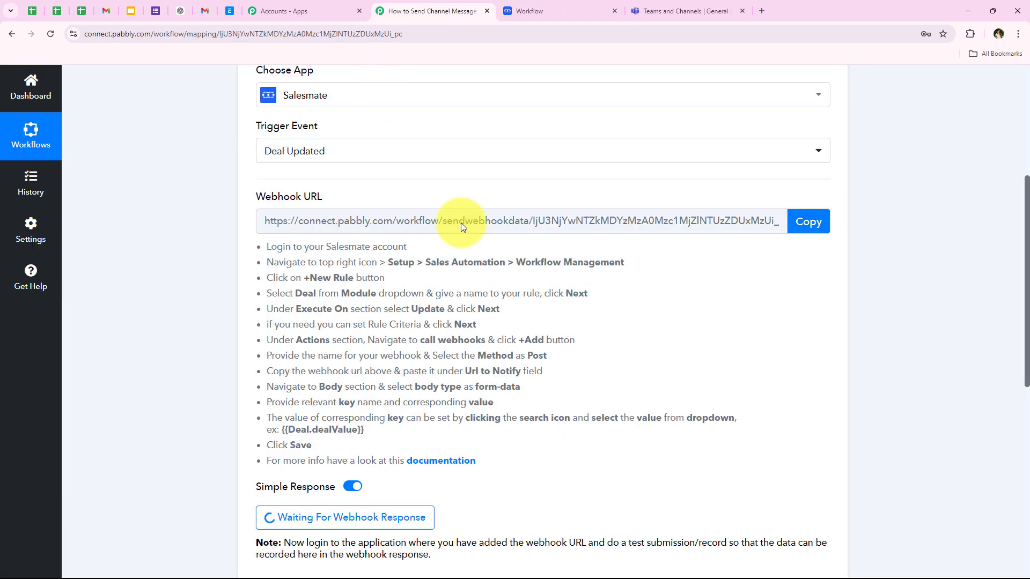
left_click(808, 222)
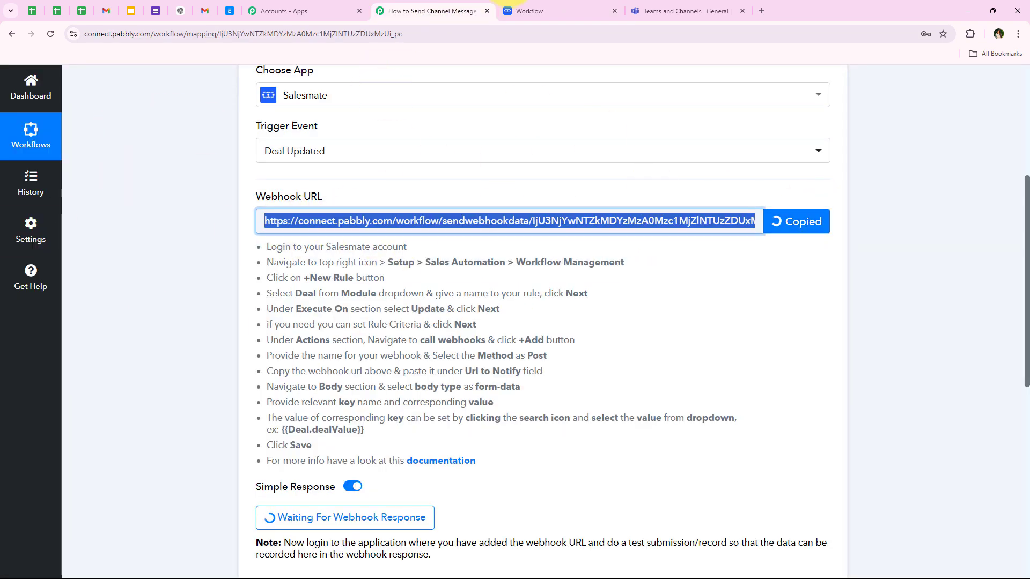
left_click(537, 11)
right_click(471, 336)
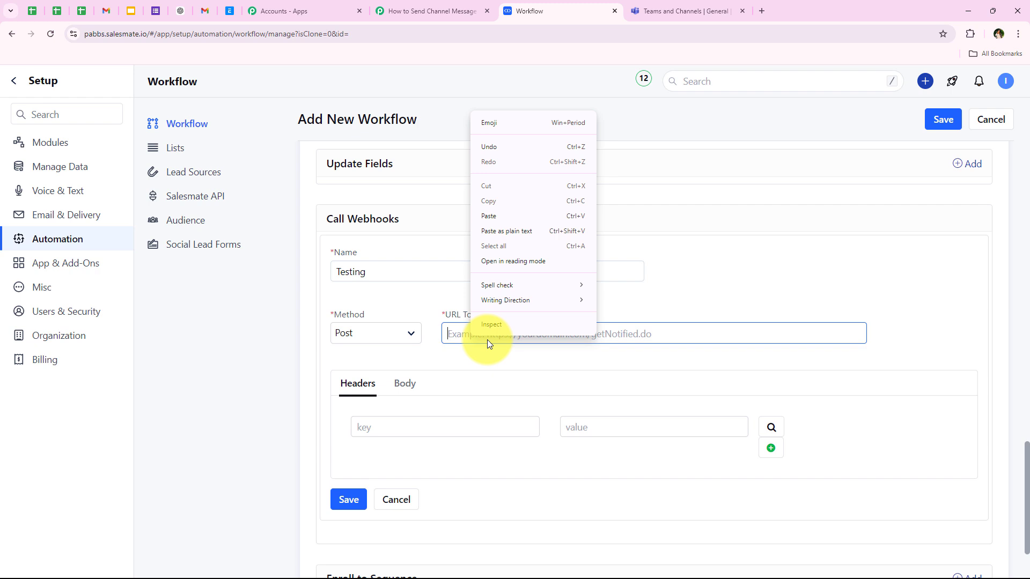
left_click(501, 215)
left_click(279, 325)
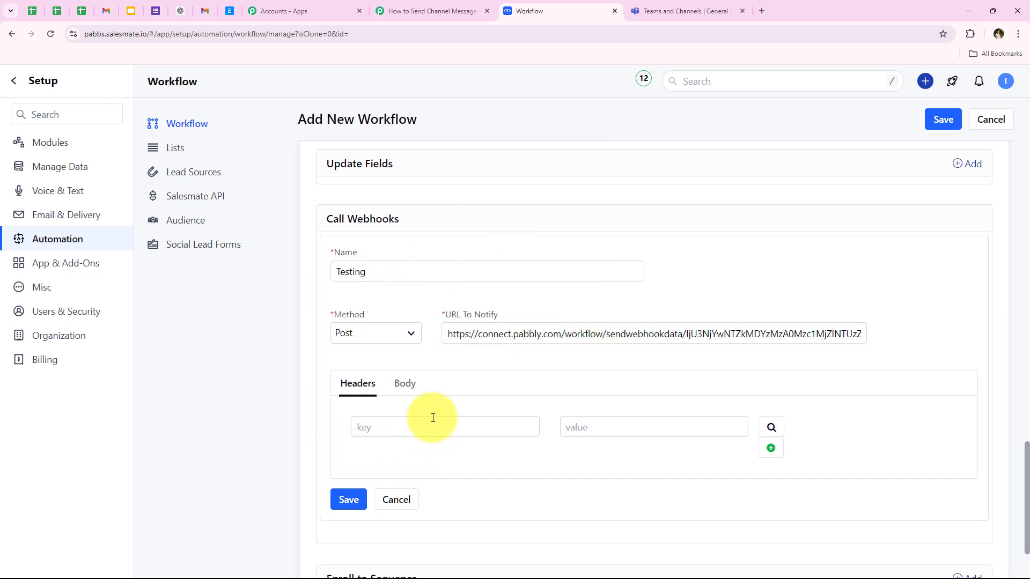
Show the webhook's Body settings with form-data as the body type.
left_click(401, 393)
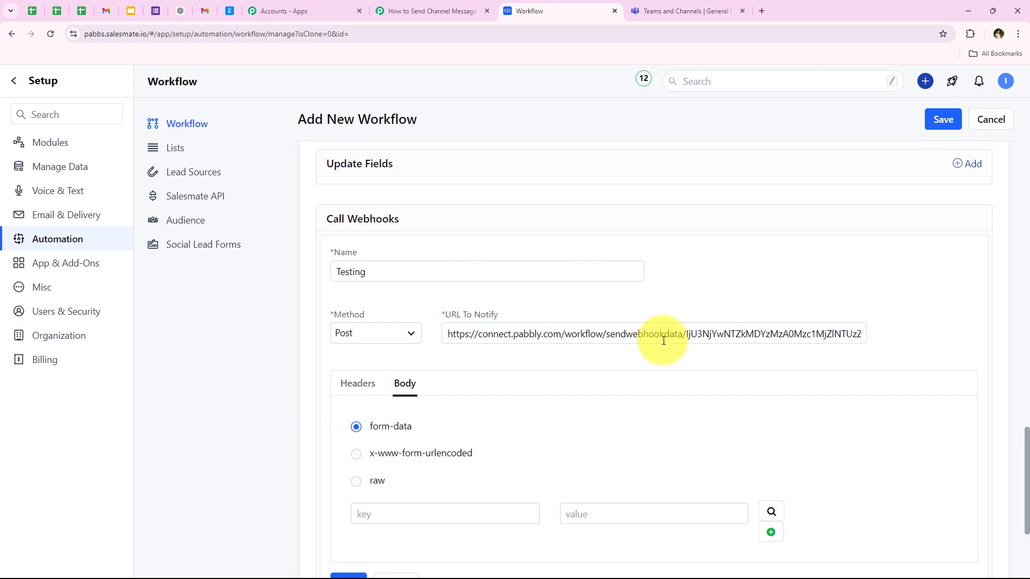
scroll(664, 341, "down", 3)
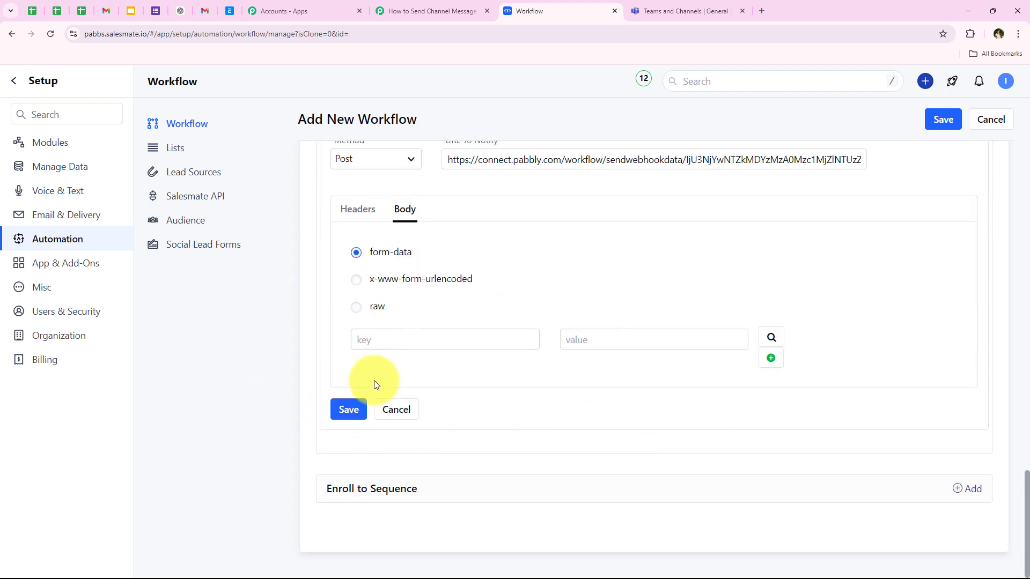
left_click(601, 338)
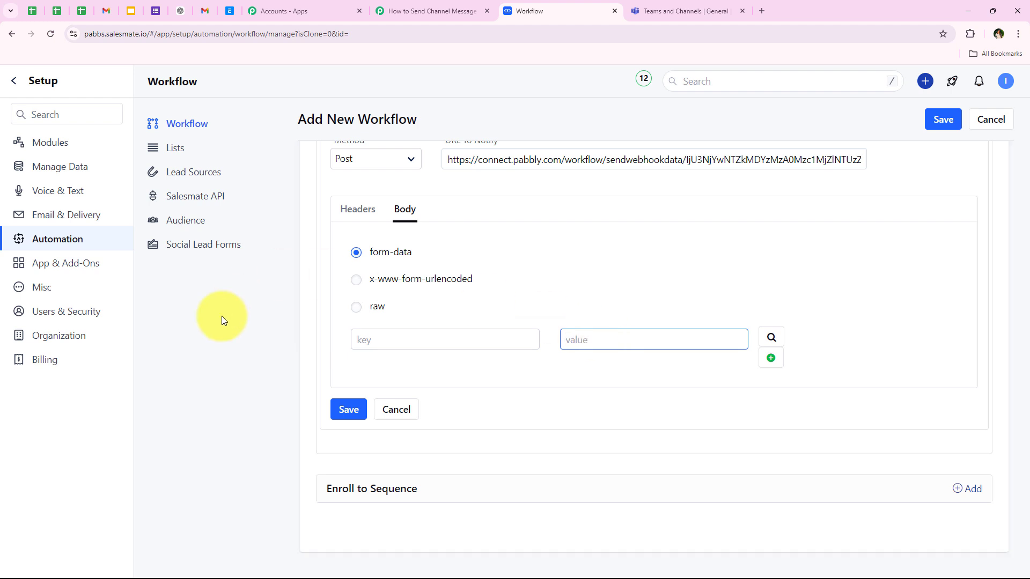
left_click(203, 340)
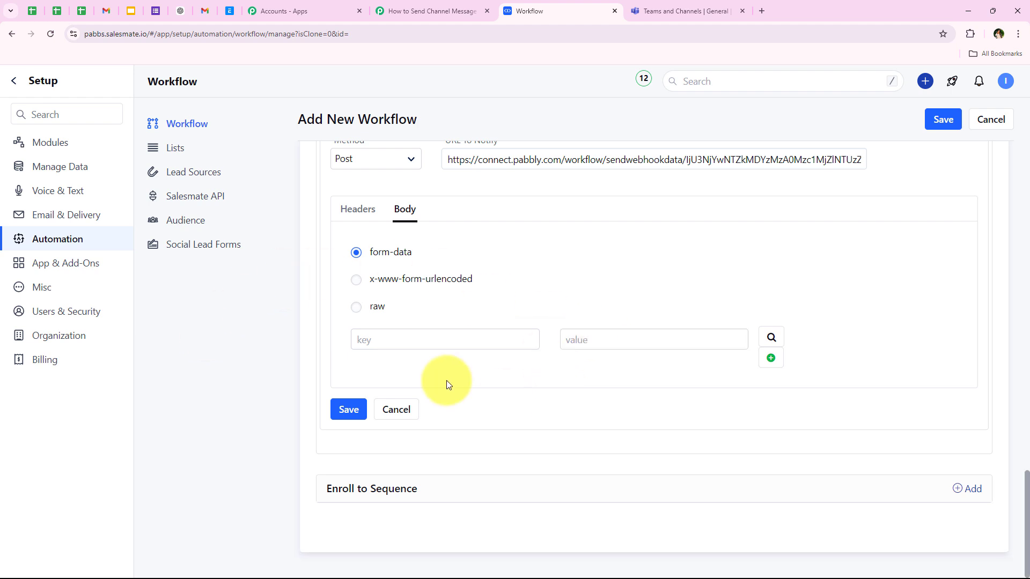
Check the body instructions in Pabbly Connect and set the first form-data value to the deal's Title merge field.
left_click(771, 337)
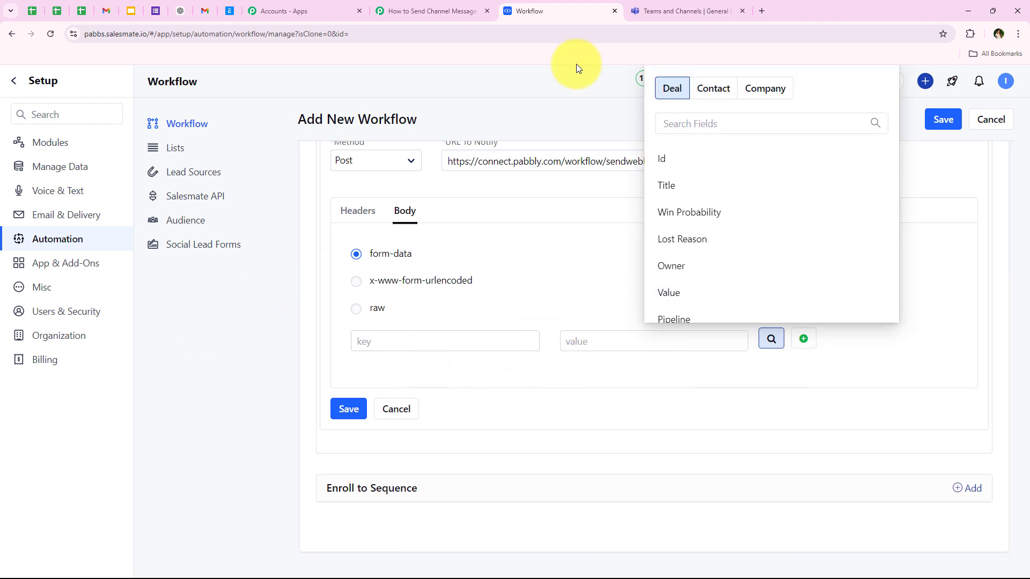
scroll(736, 233, "down", 2)
scroll(736, 247, "up", 3)
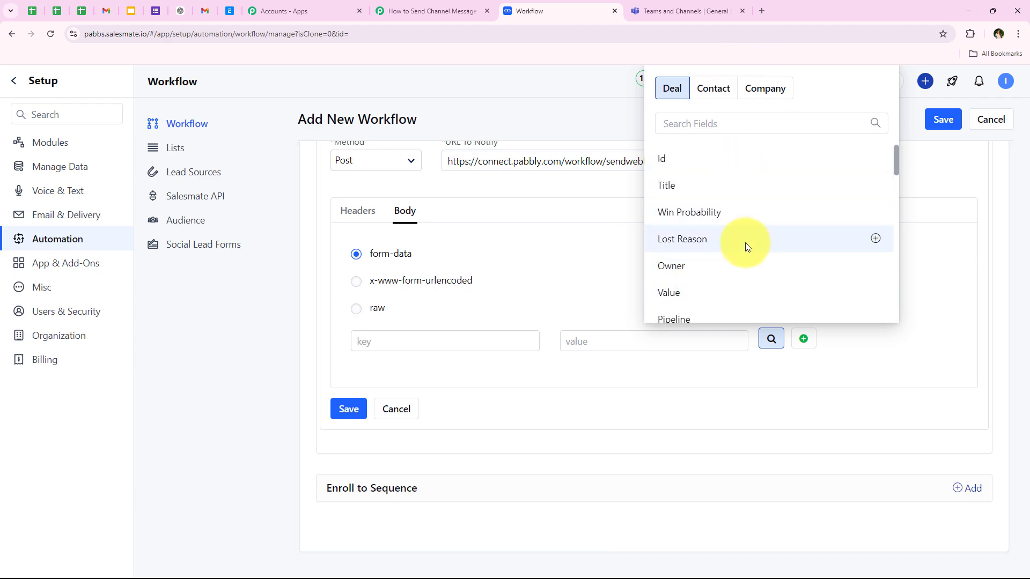
left_click(429, 10)
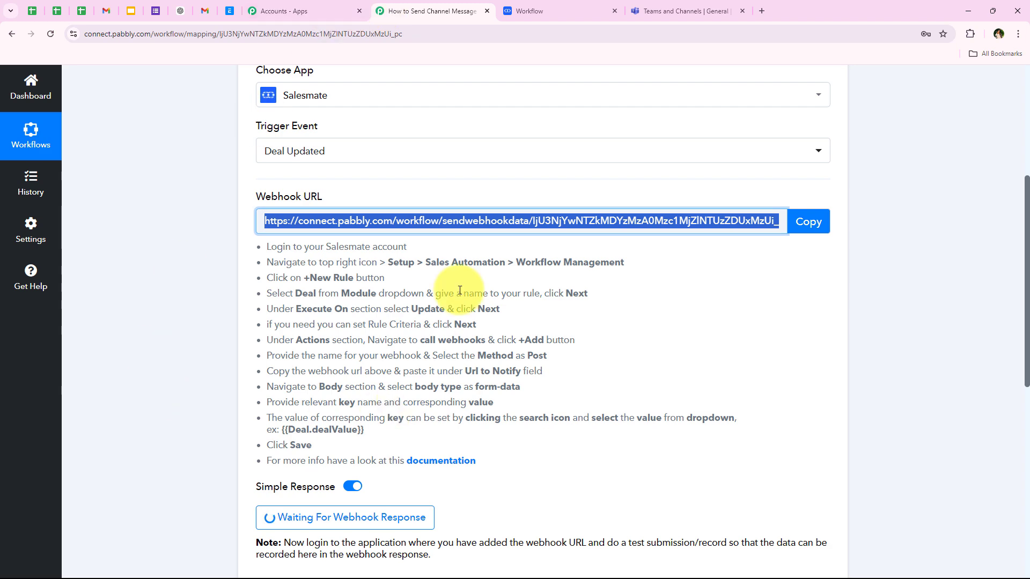
left_click(553, 7)
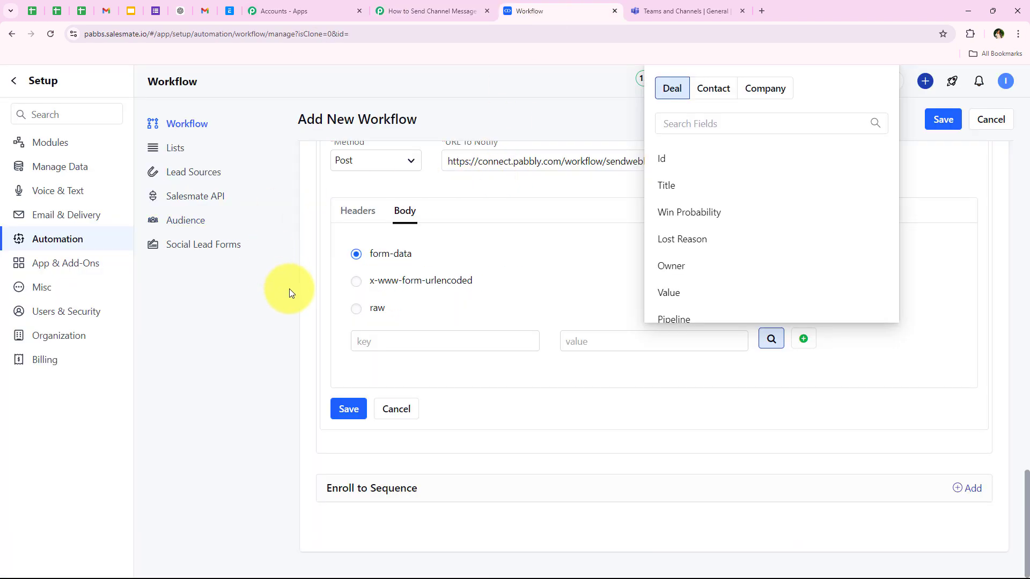
scroll(381, 227, "up", 2)
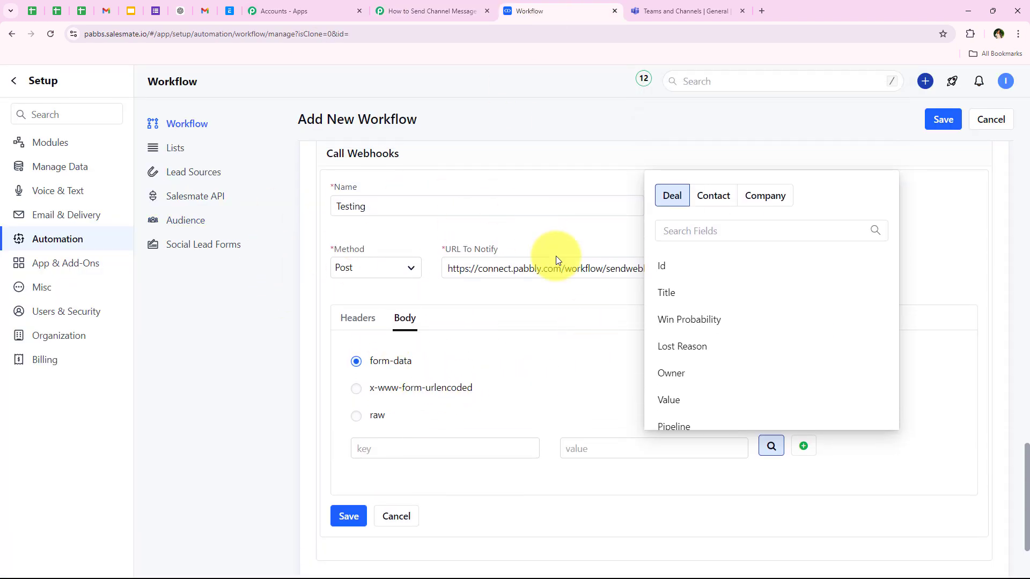
scroll(563, 355, "down", 1)
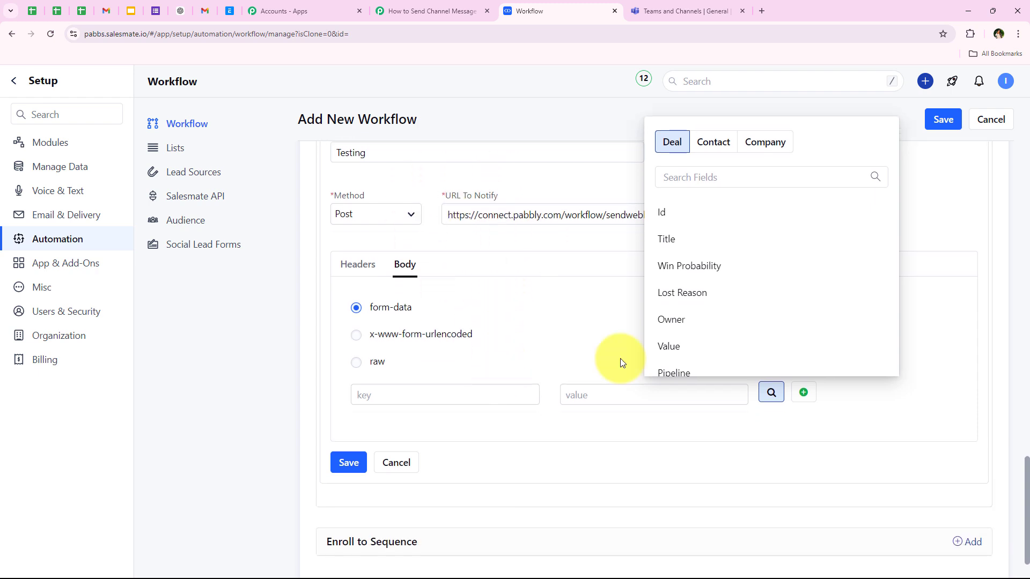
left_click(738, 239)
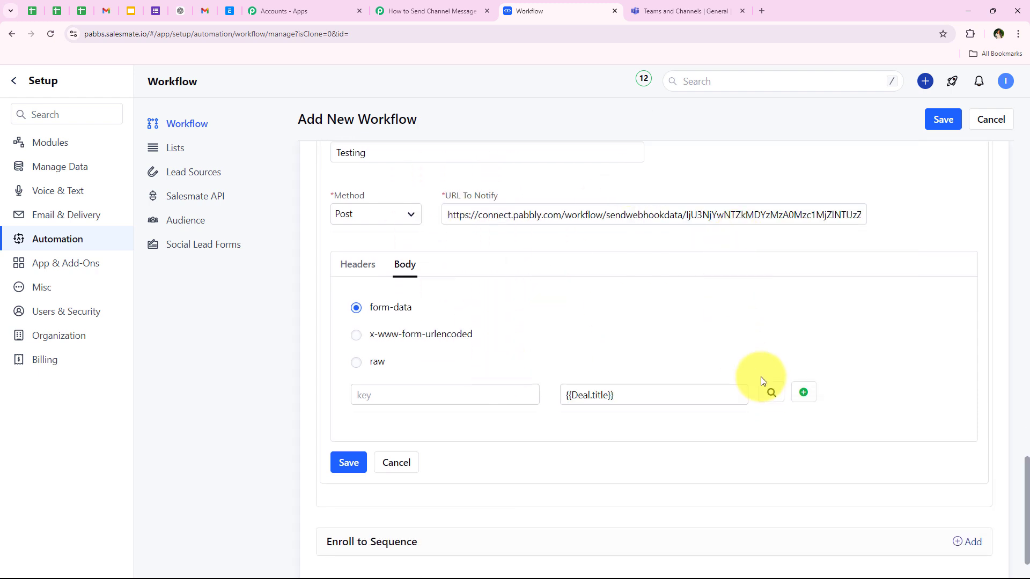
Add two more form-data rows with the deal's Value and Pipeline merge fields as their values.
left_click(802, 393)
left_click(771, 432)
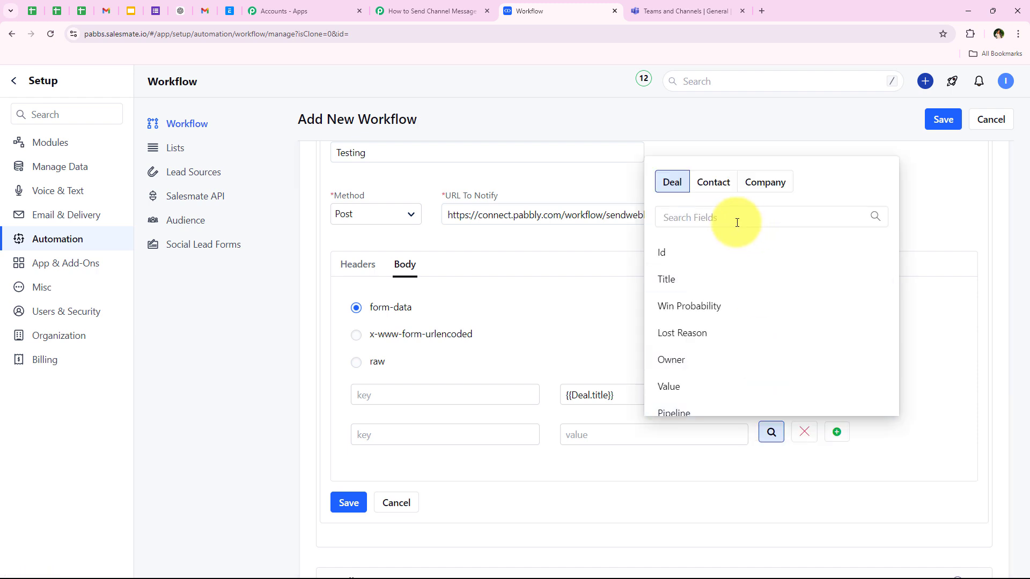
scroll(707, 320, "down", 1)
left_click(696, 329)
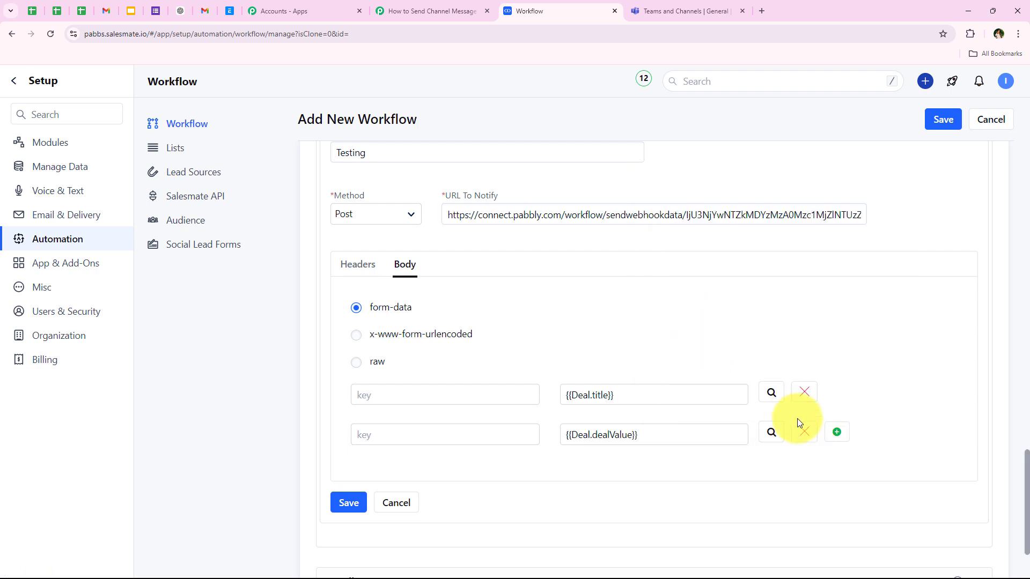
left_click(838, 434)
scroll(842, 414, "down", 2)
left_click(771, 365)
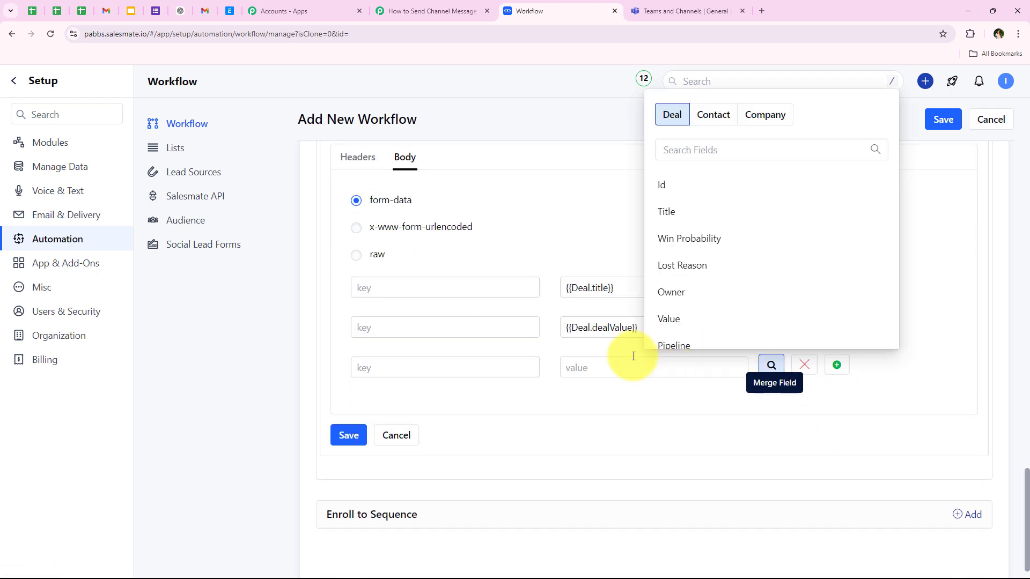
scroll(689, 309, "down", 2)
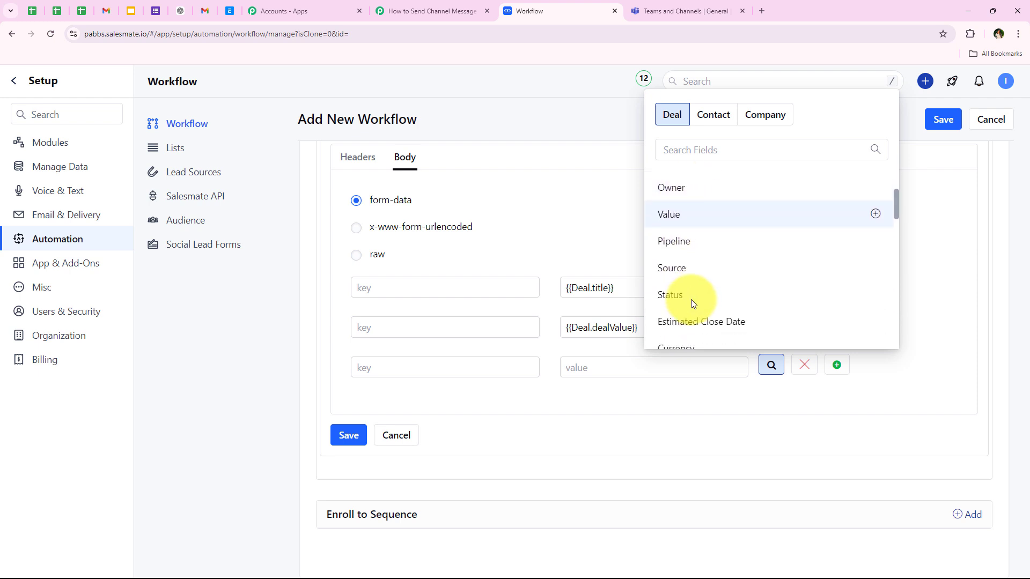
left_click(689, 245)
Add two form-data rows holding the deal's Status and Estimated Close Date merge fields.
left_click(837, 366)
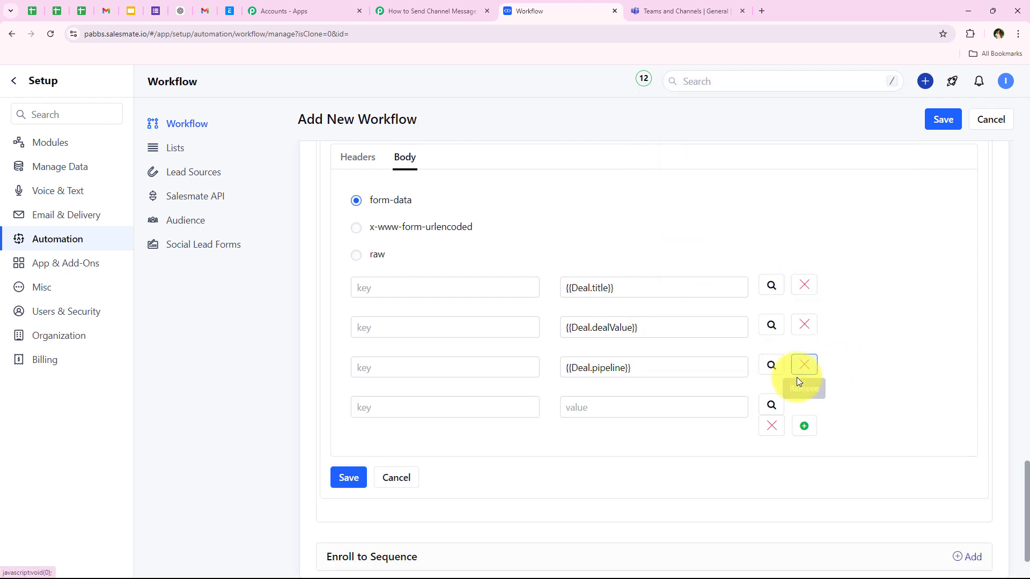
left_click(772, 406)
scroll(694, 307, "down", 2)
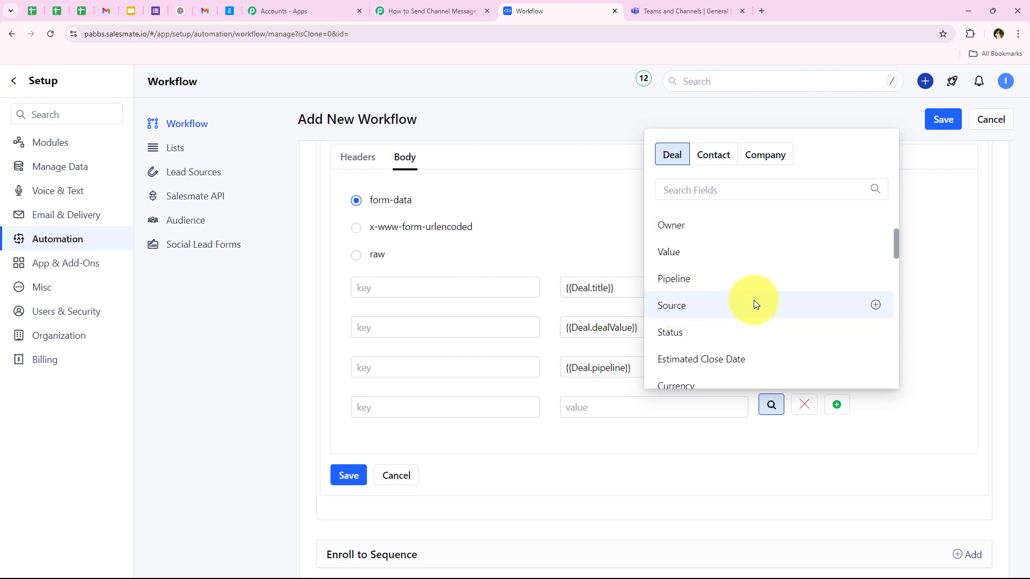
left_click(689, 341)
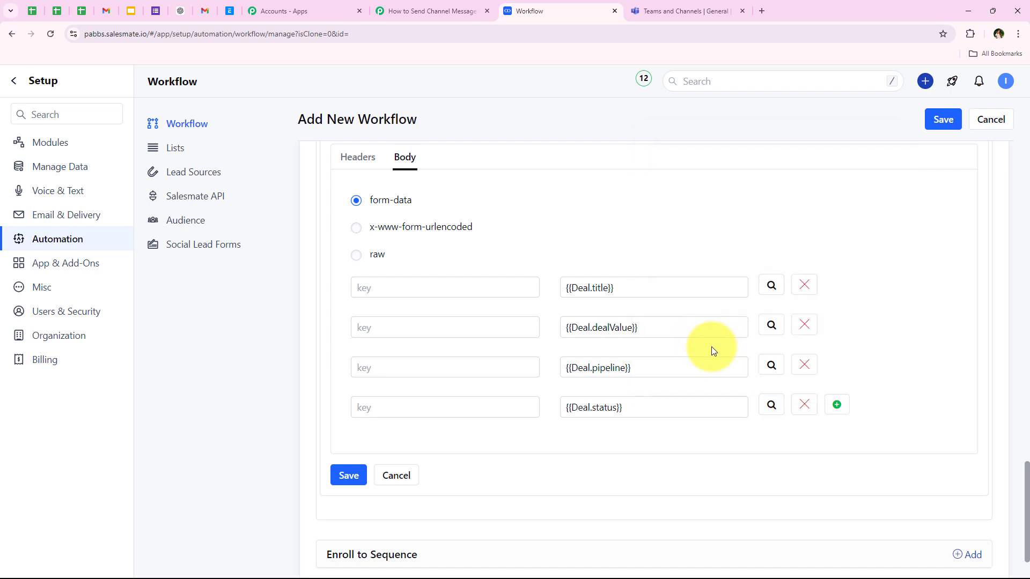
left_click(835, 408)
scroll(777, 343, "down", 1)
left_click(771, 393)
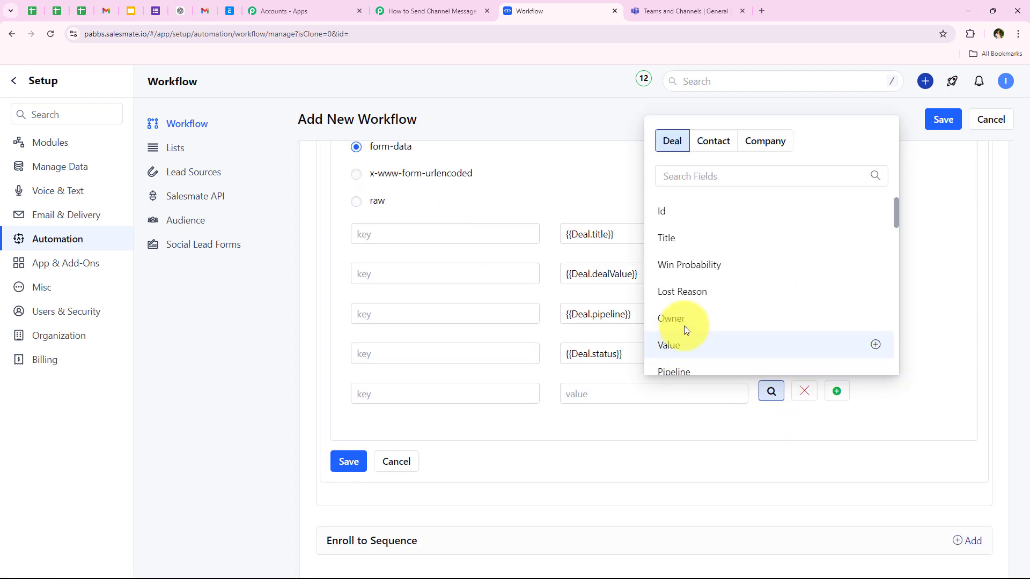
scroll(692, 344, "down", 3)
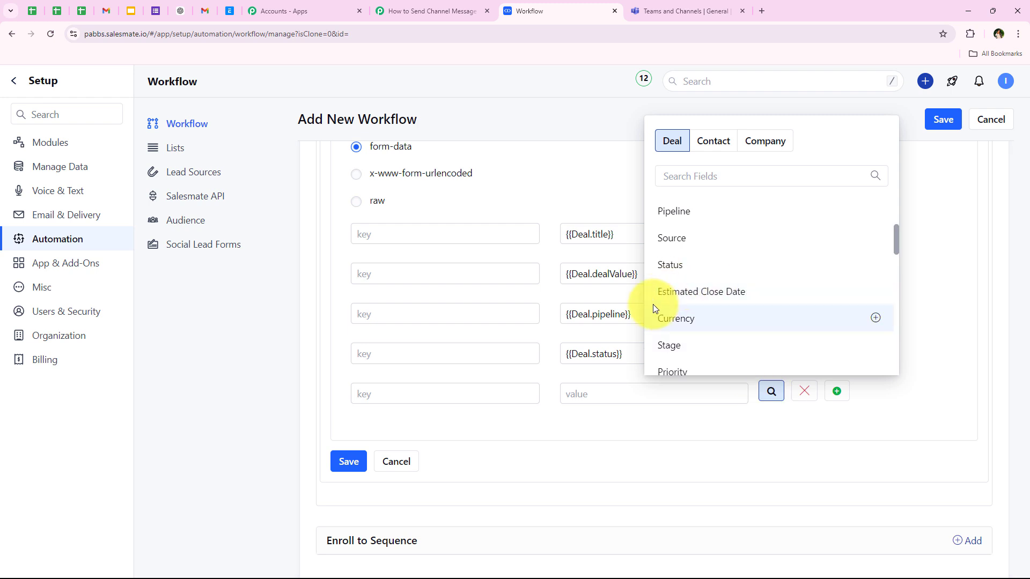
left_click(718, 293)
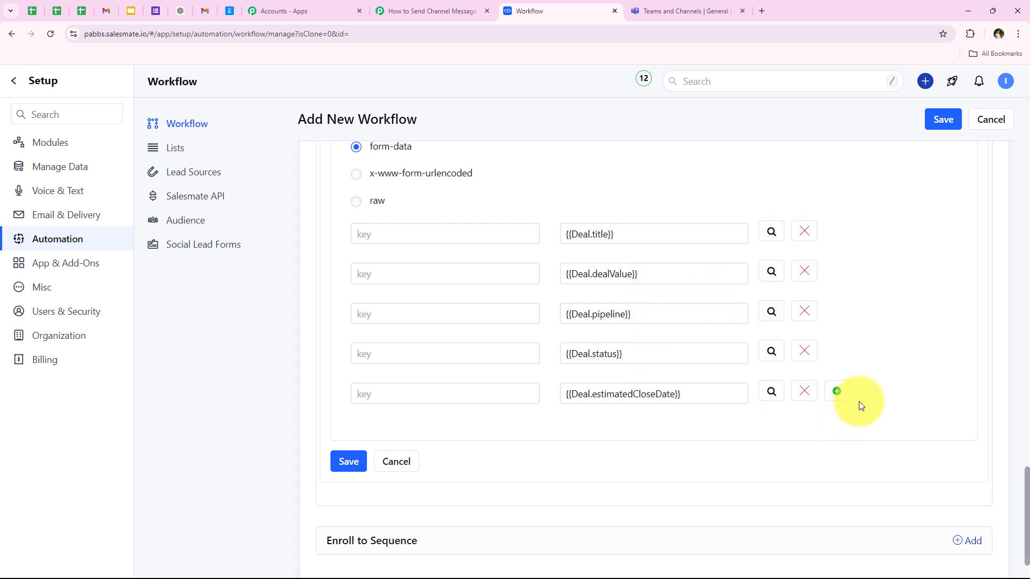
Add a sixth form-data row with the deal's Stage merge field as its value.
left_click(837, 392)
scroll(567, 340, "up", 4)
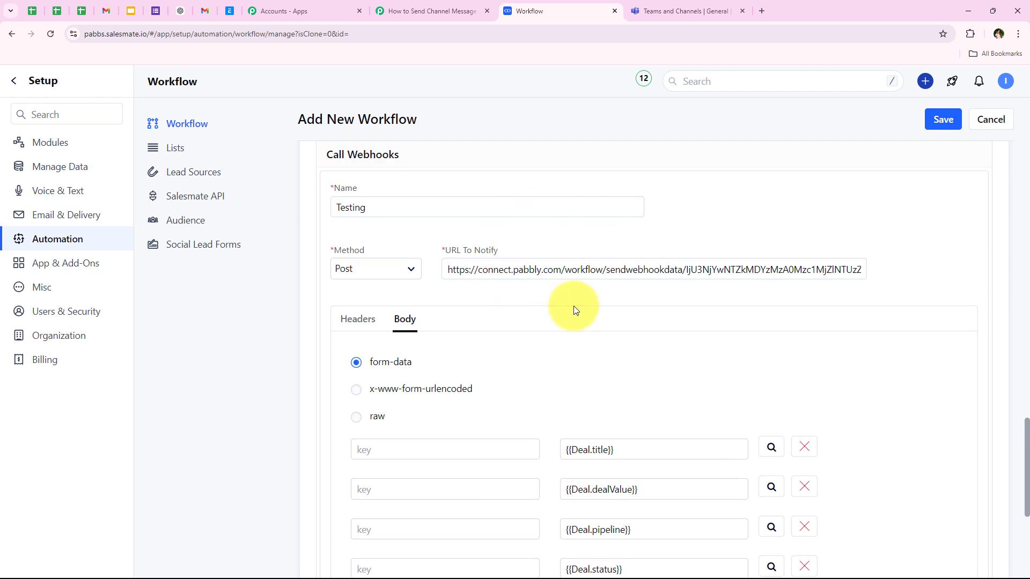
scroll(574, 306, "down", 2)
scroll(434, 283, "down", 3)
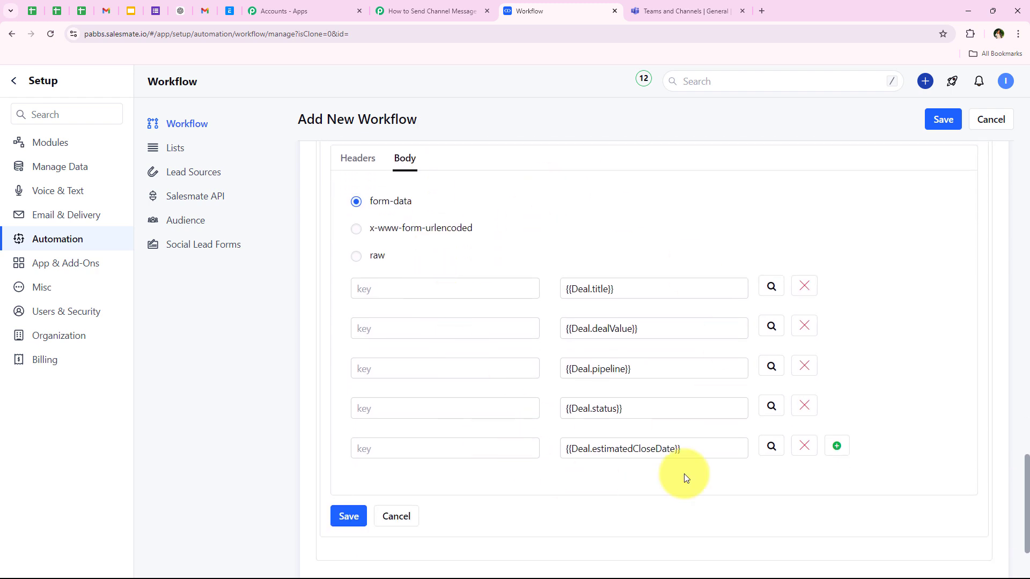
scroll(519, 445, "down", 1)
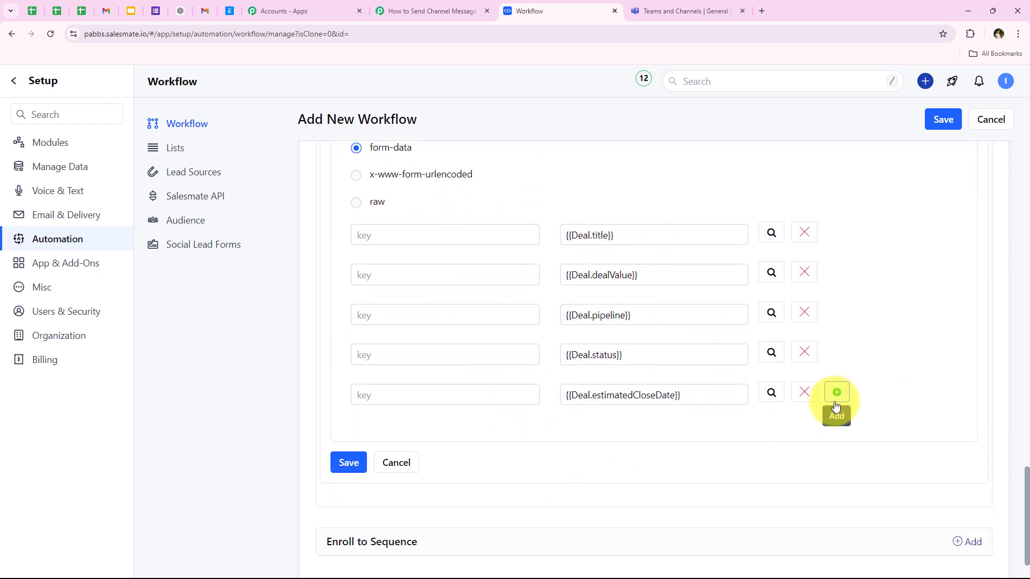
left_click(836, 393)
left_click(771, 431)
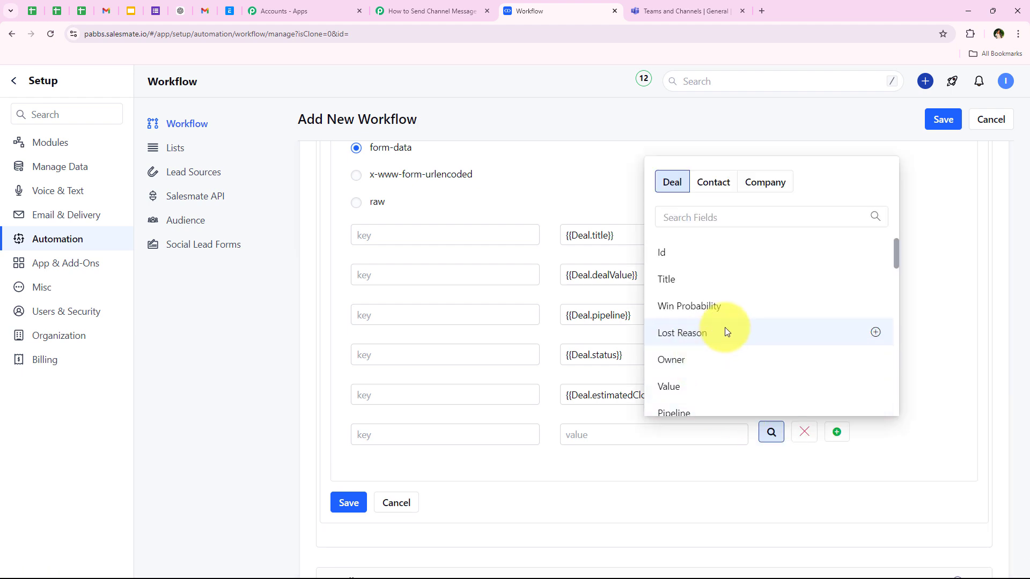
scroll(725, 328, "down", 3)
scroll(725, 331, "down", 1)
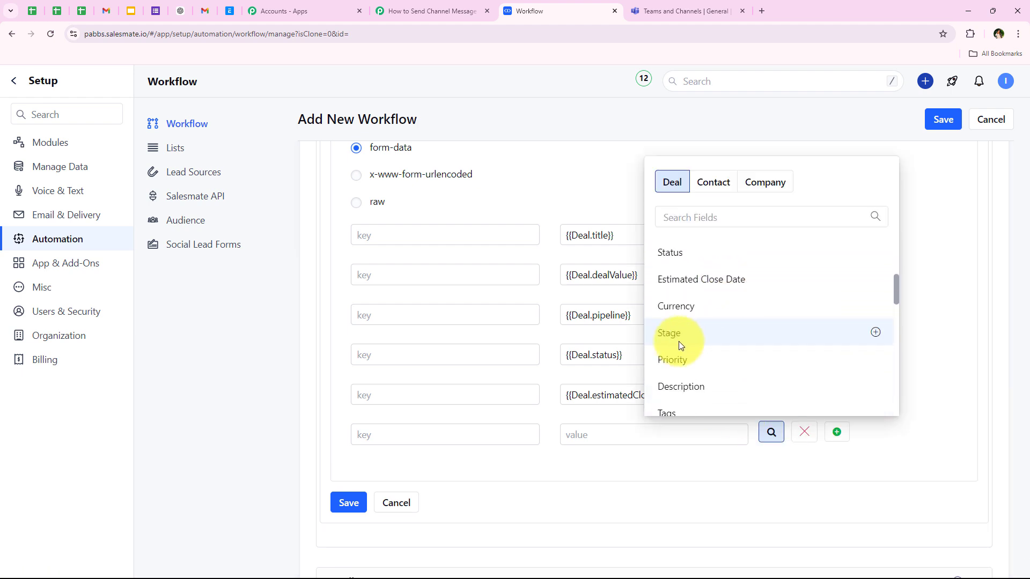
left_click(733, 341)
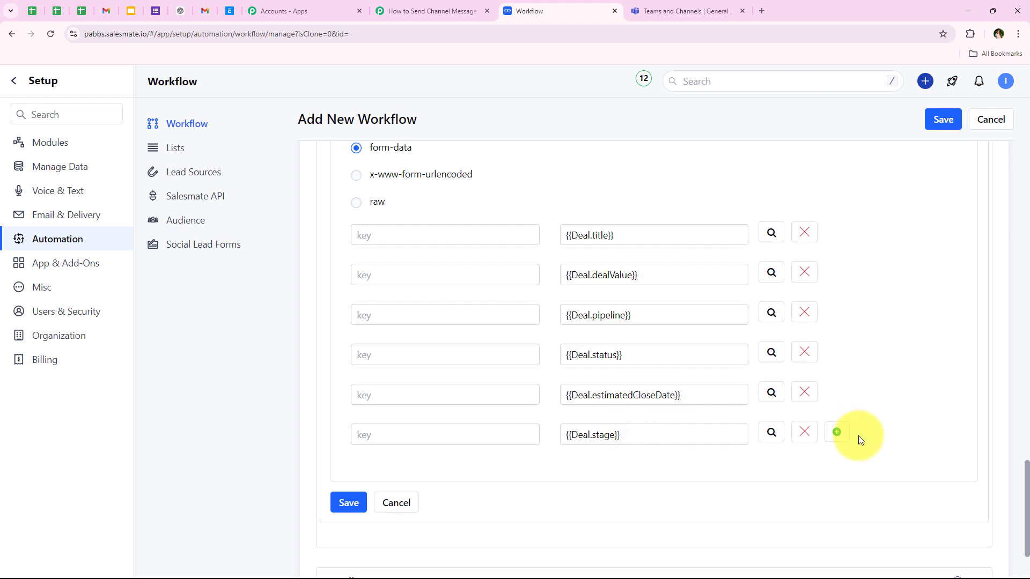
Add a seventh form-data row with the contact's Name merge field as its value.
left_click(837, 432)
left_click(771, 472)
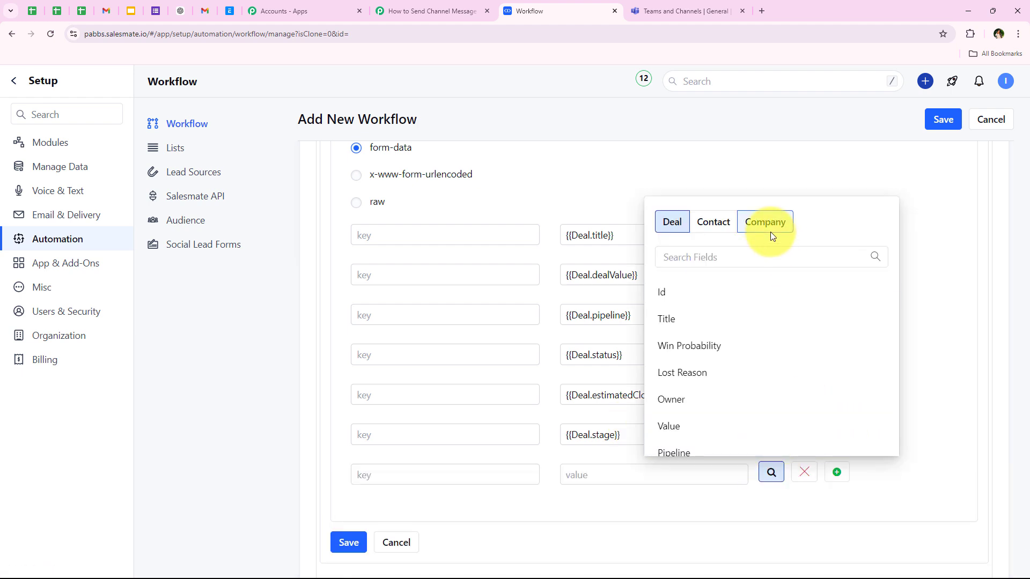
left_click(715, 229)
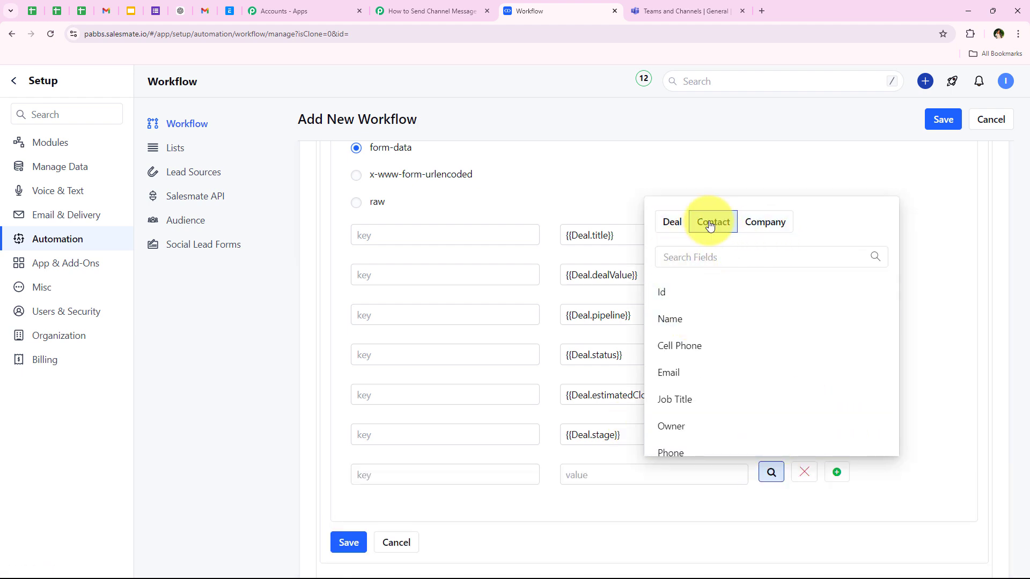
left_click(677, 325)
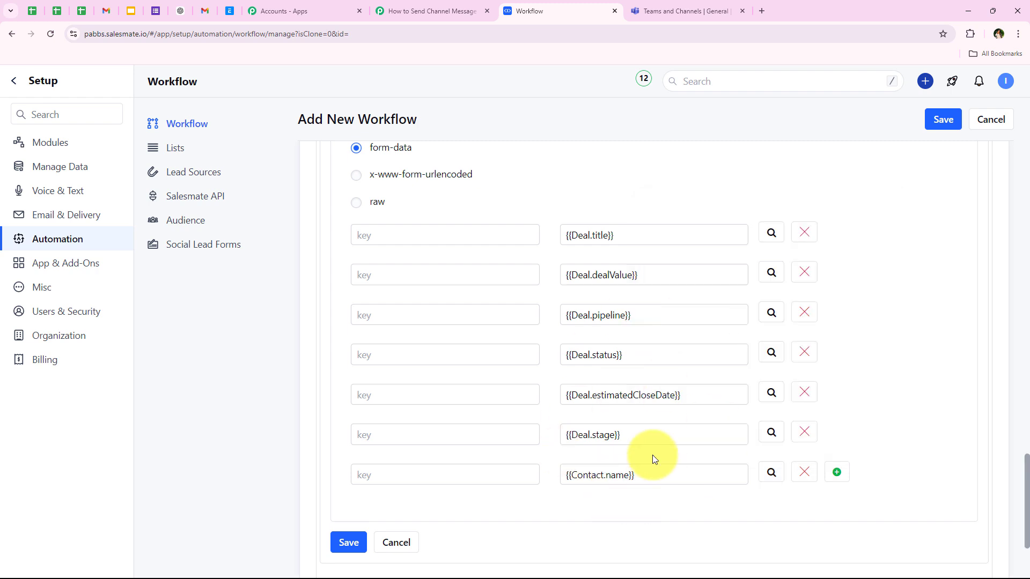
Add an eighth form-data row with the company's Name merge field as its value.
scroll(652, 455, "down", 1)
left_click(836, 419)
left_click(772, 458)
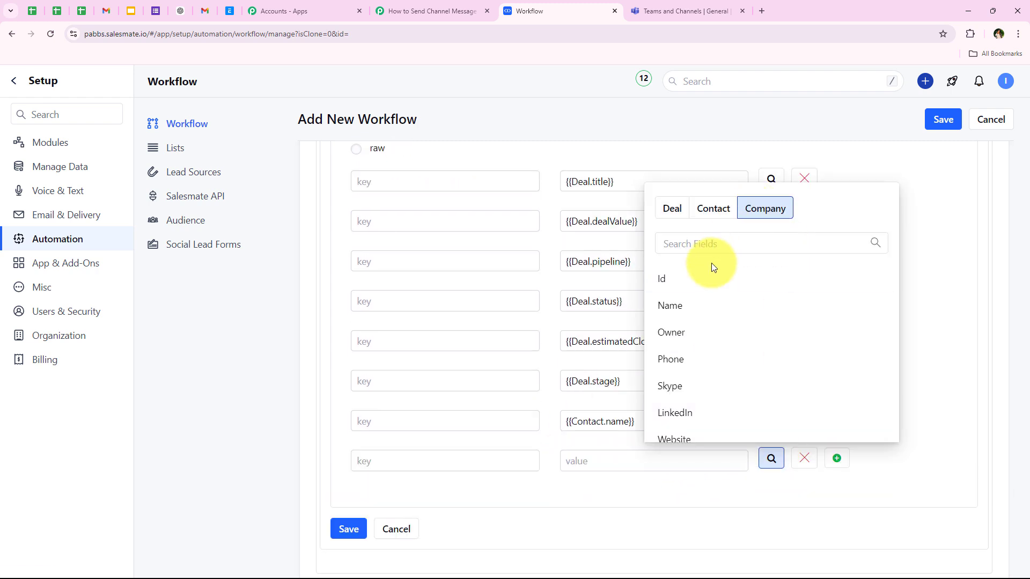
left_click(675, 303)
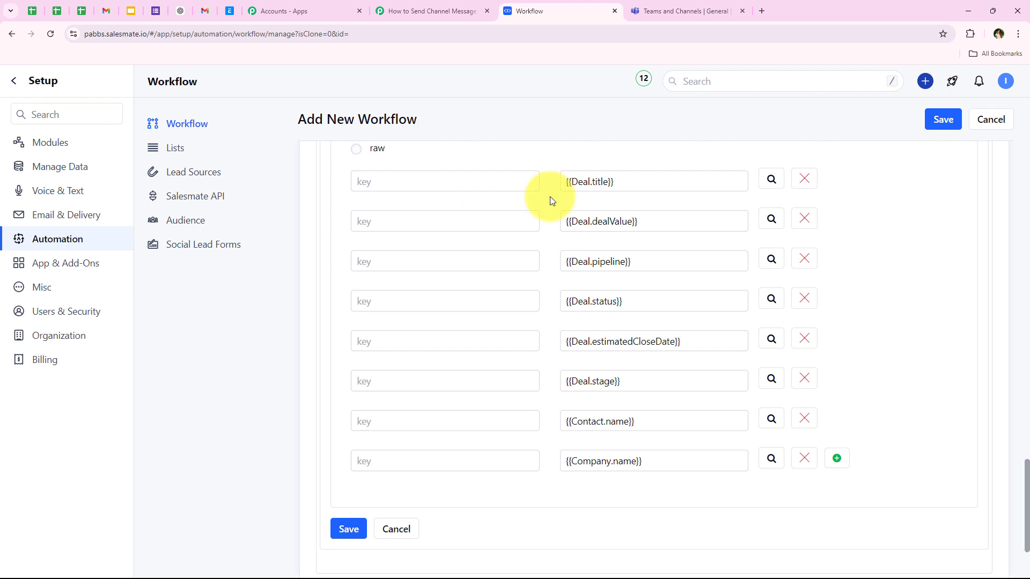
Fill the eight form-data keys in order: Title, Deal Value, Pipeline, Status, Estimated Close Date, Stage, Contact Name and Company Name.
scroll(340, 279, "up", 1)
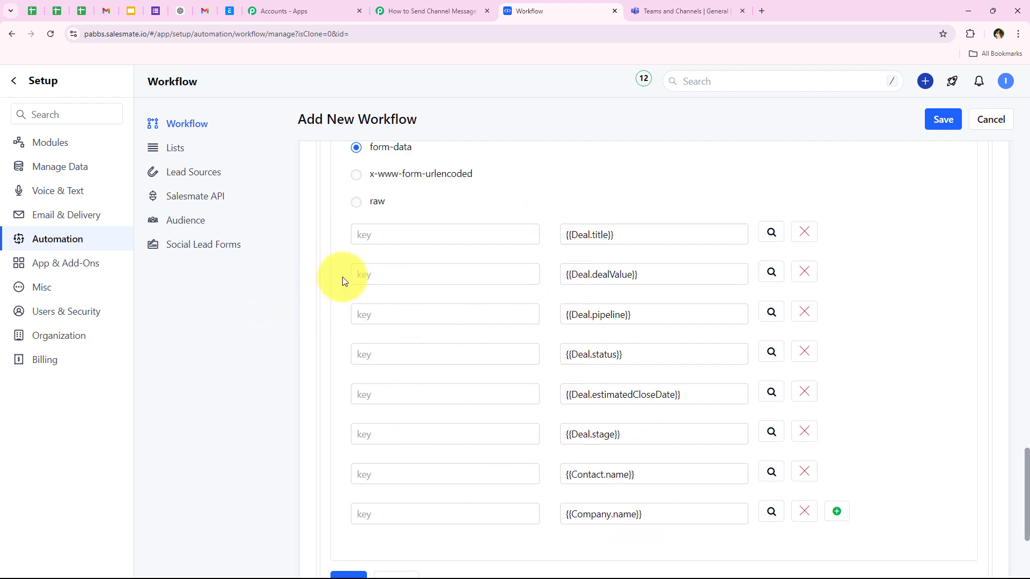
scroll(692, 268, "down", 1)
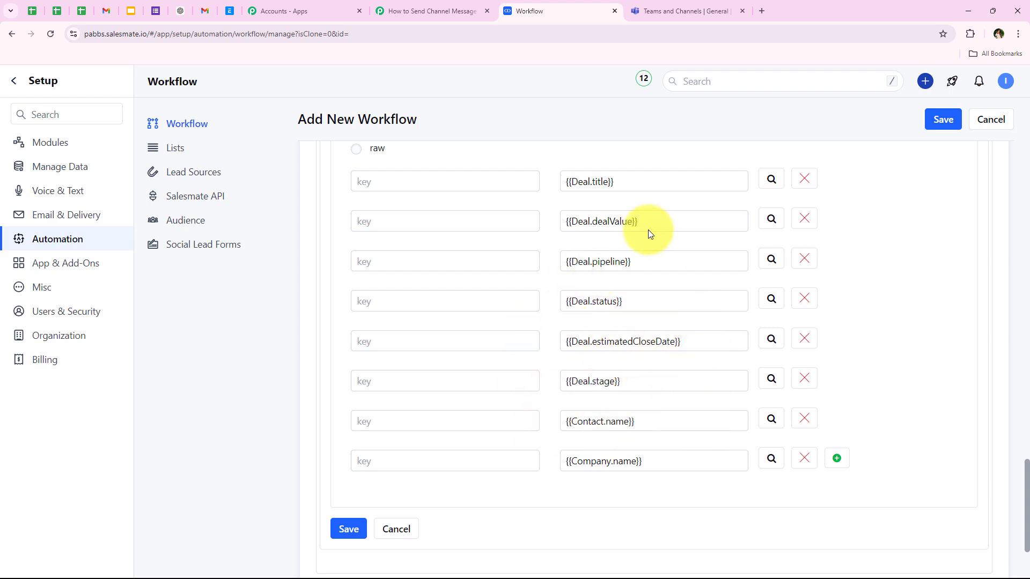
scroll(682, 282, "up", 2)
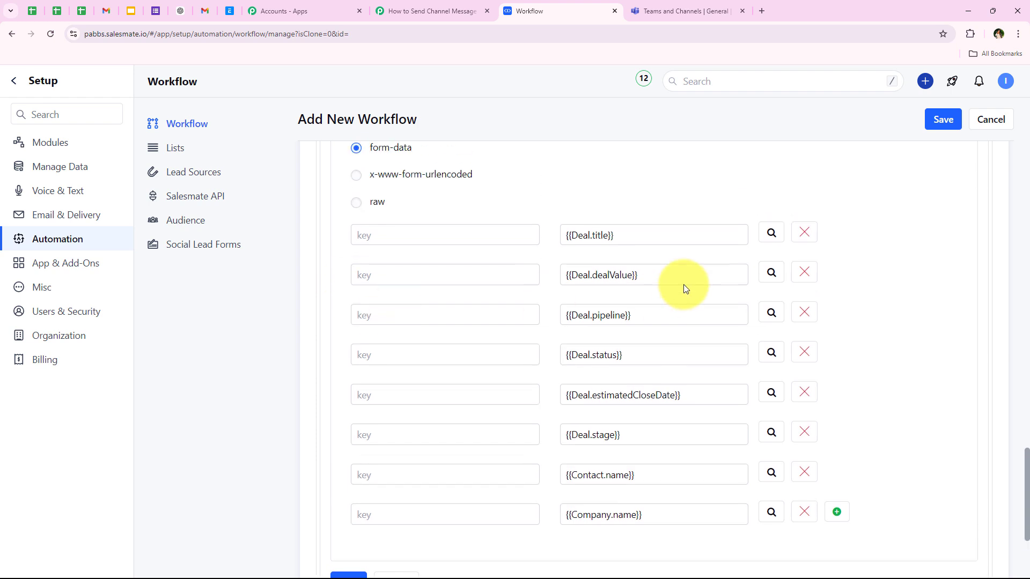
scroll(574, 268, "down", 2)
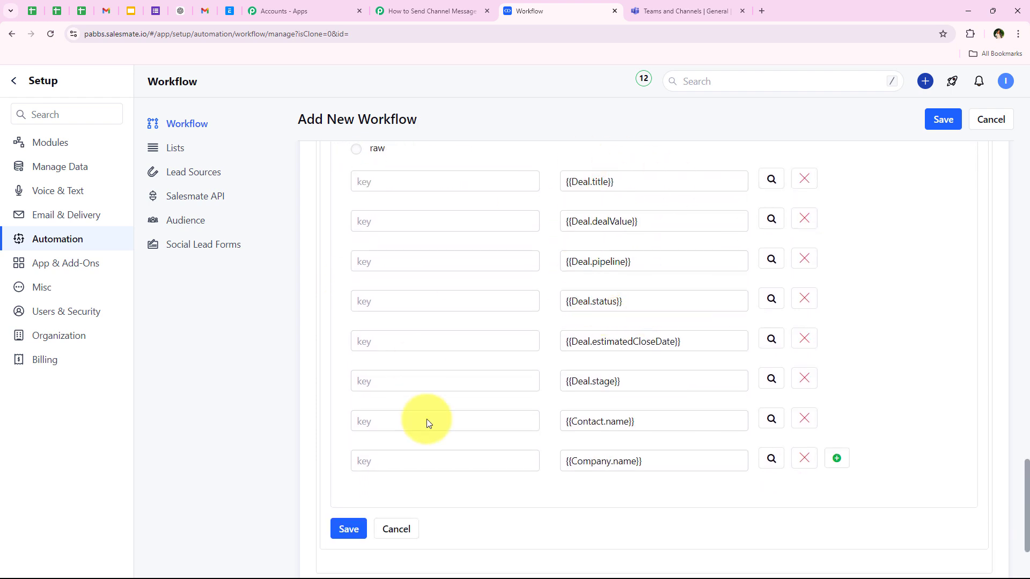
scroll(550, 292, "up", 1)
scroll(394, 295, "down", 1)
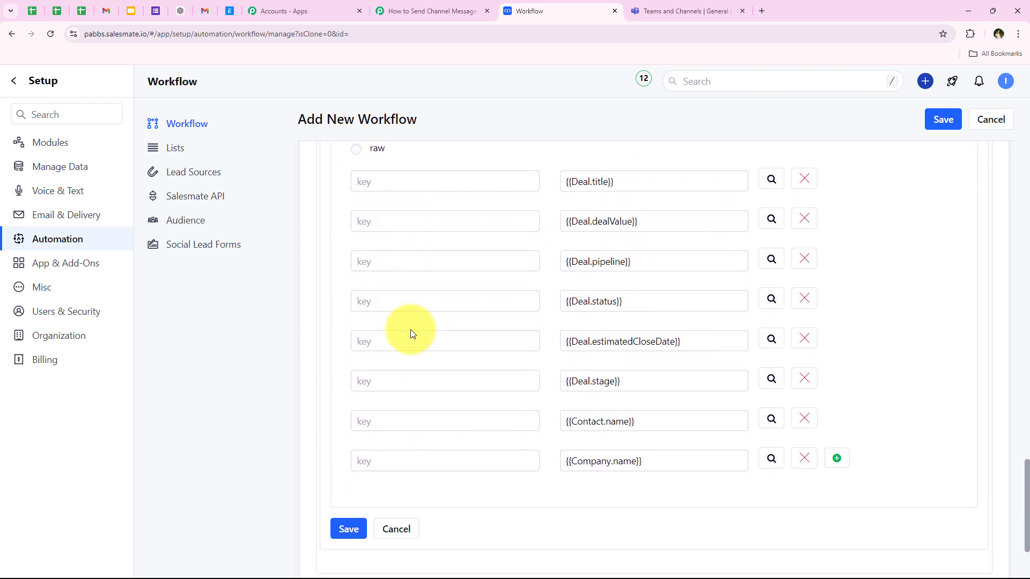
scroll(401, 303, "up", 1)
left_click(382, 235)
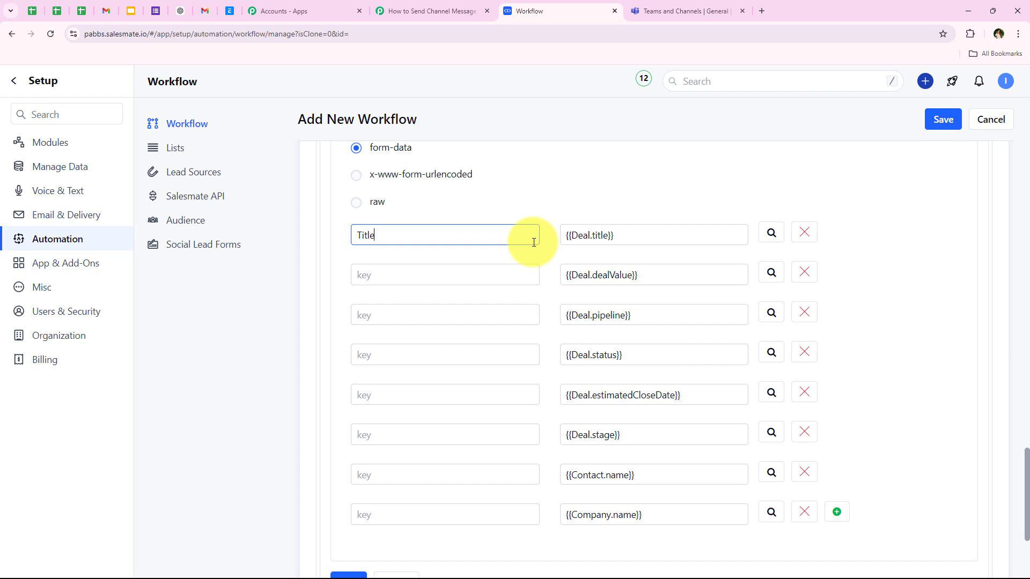
left_click(421, 271)
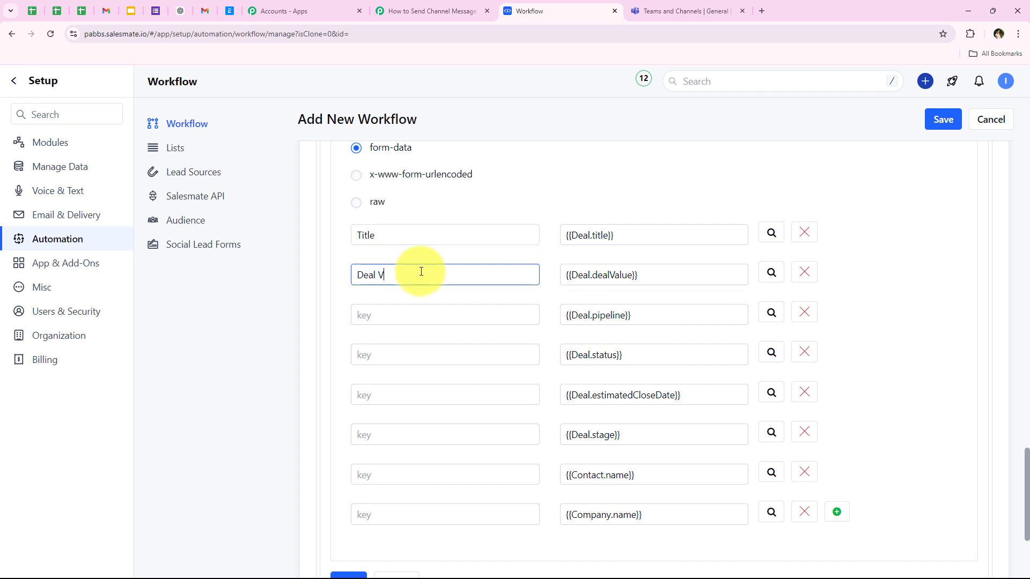
type("Deal Value")
left_click(397, 311)
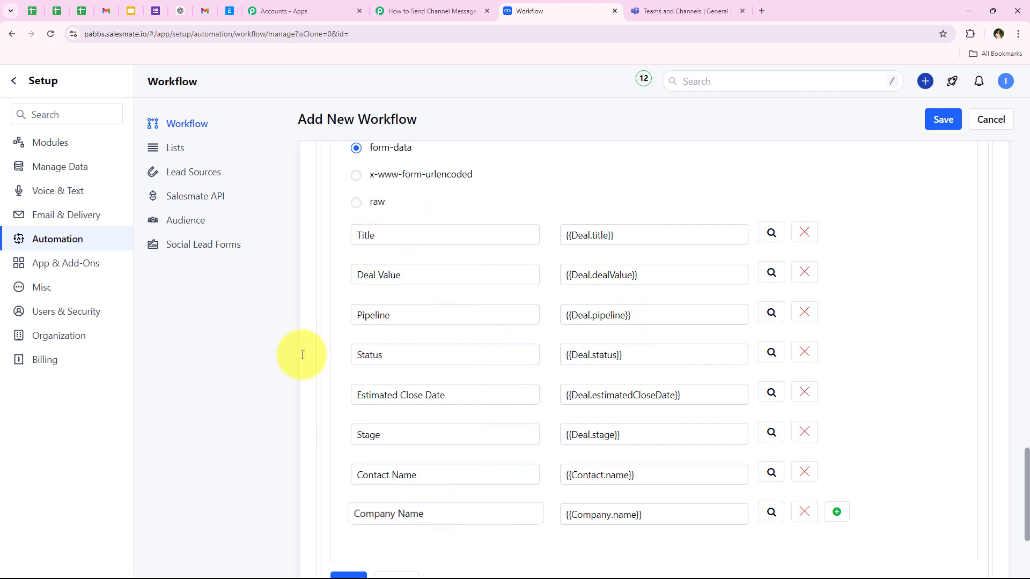
Save the webhook action and the new workflow rule.
scroll(416, 271, "down", 2)
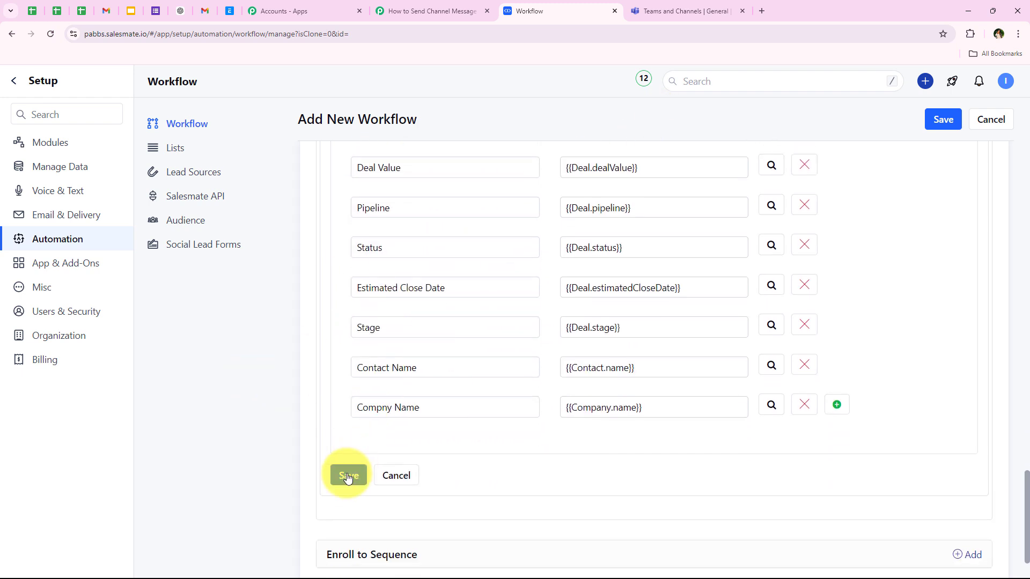
left_click(348, 477)
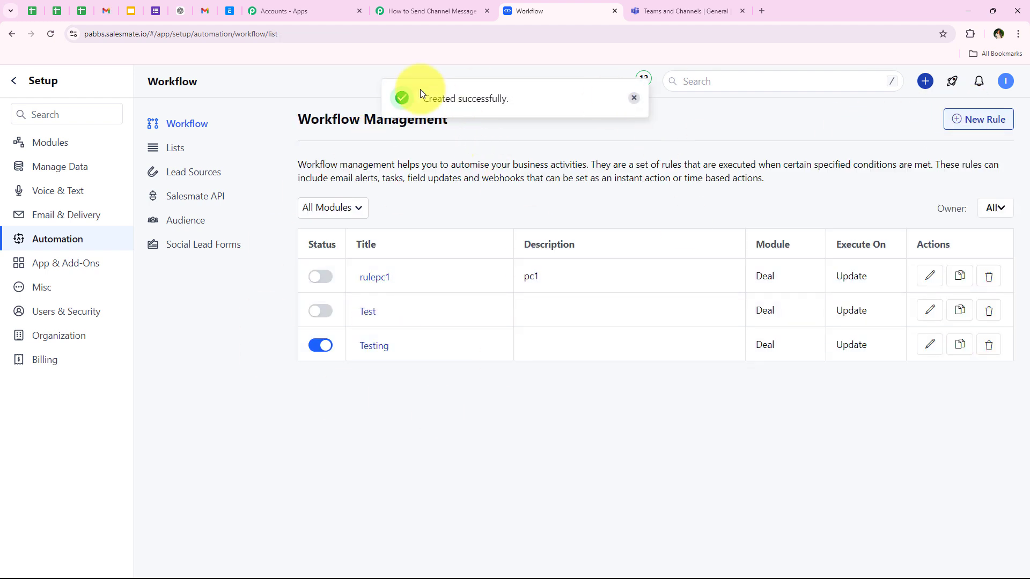
triple_click(436, 92)
left_click(448, 381)
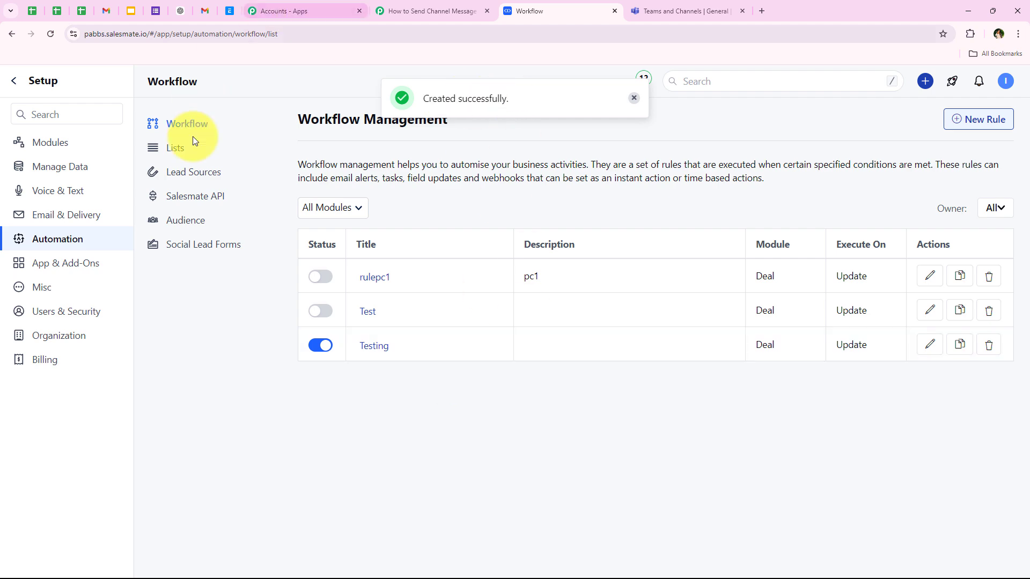
Switch to the Pabbly Connect workflow and review the Salesmate trigger's webhook capture status, test-submission note and setup instructions.
left_click(453, 5)
scroll(177, 257, "down", 5)
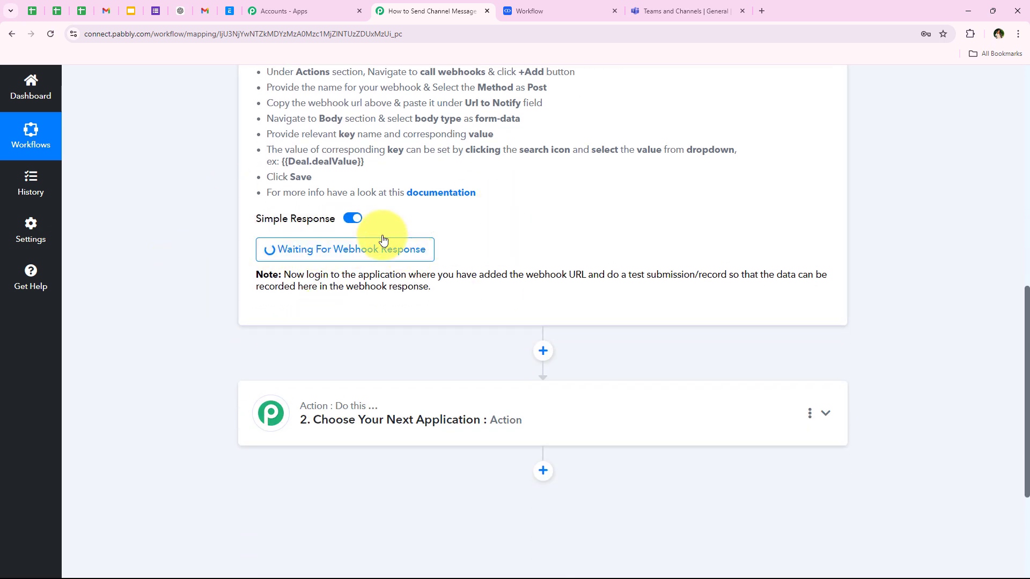
left_click_drag(608, 278, 723, 275)
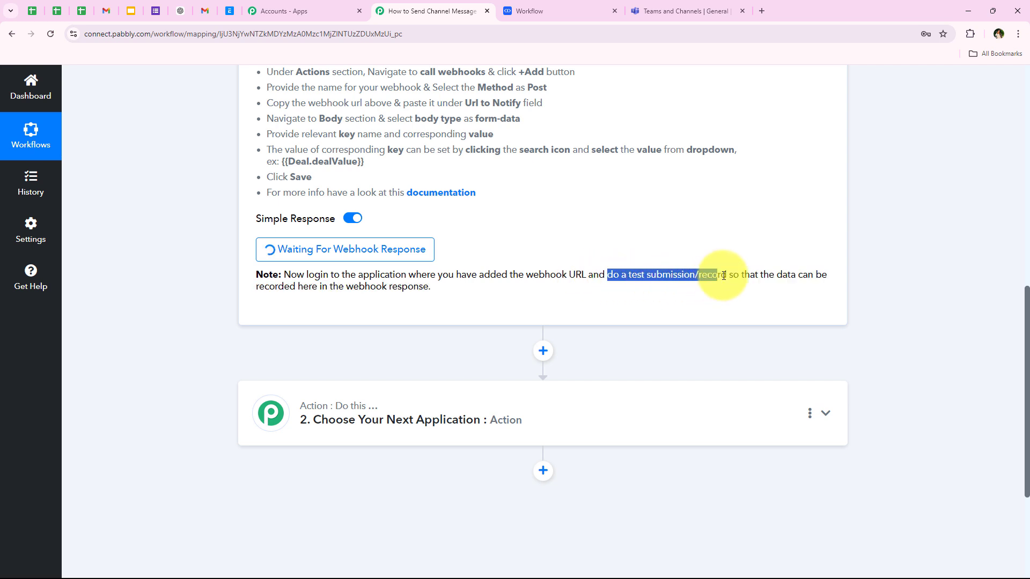
left_click(208, 262)
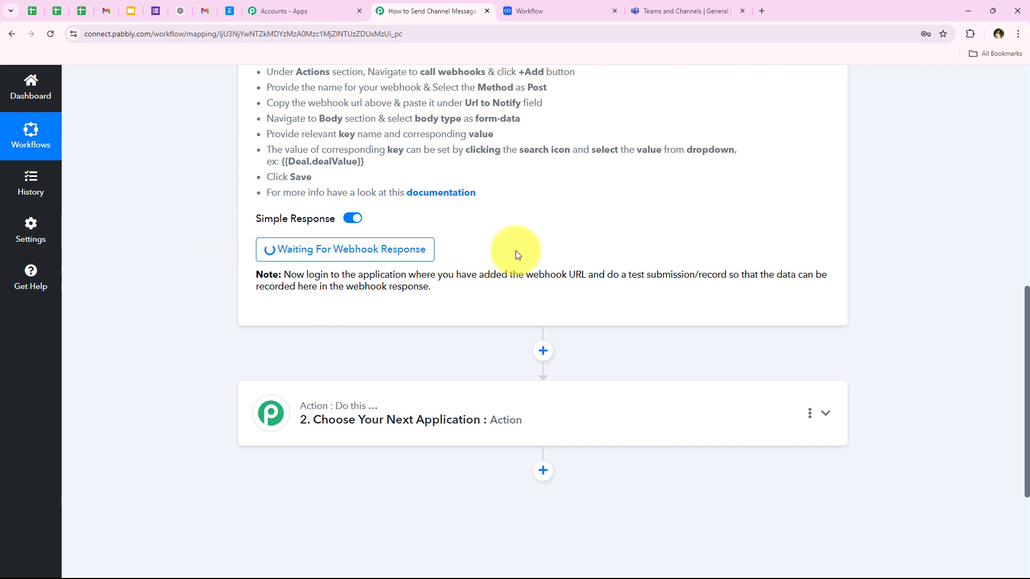
scroll(170, 276, "up", 4)
scroll(170, 276, "down", 1)
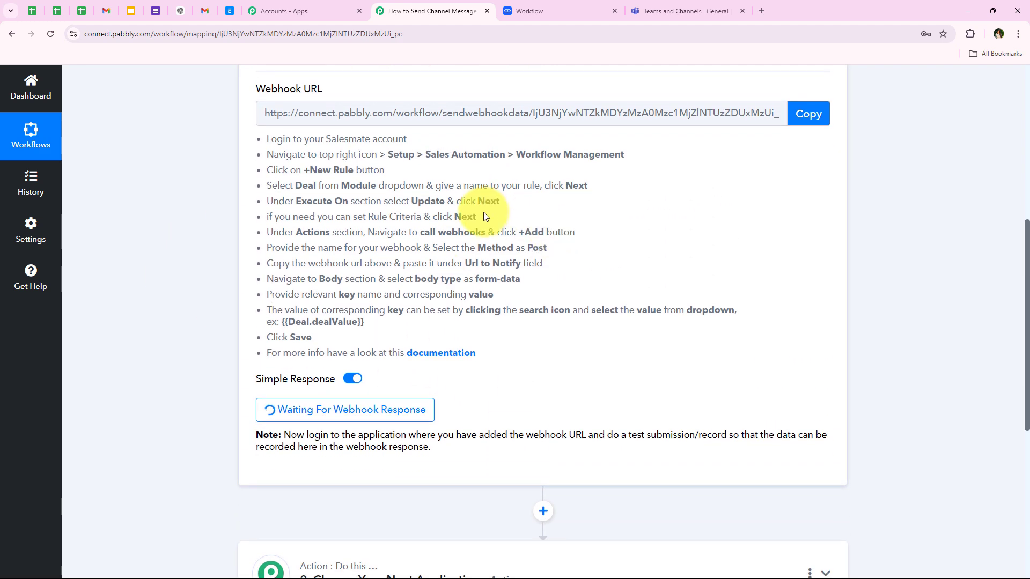
scroll(484, 211, "down", 1)
Switch back to Salesmate, leave the setup area and open the Sales deals list.
left_click(561, 4)
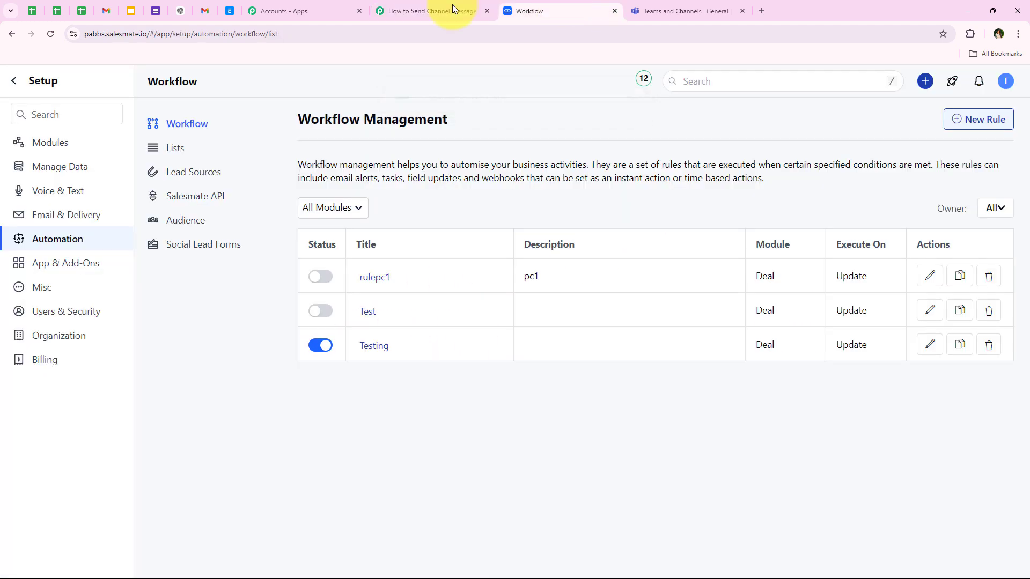
left_click(16, 83)
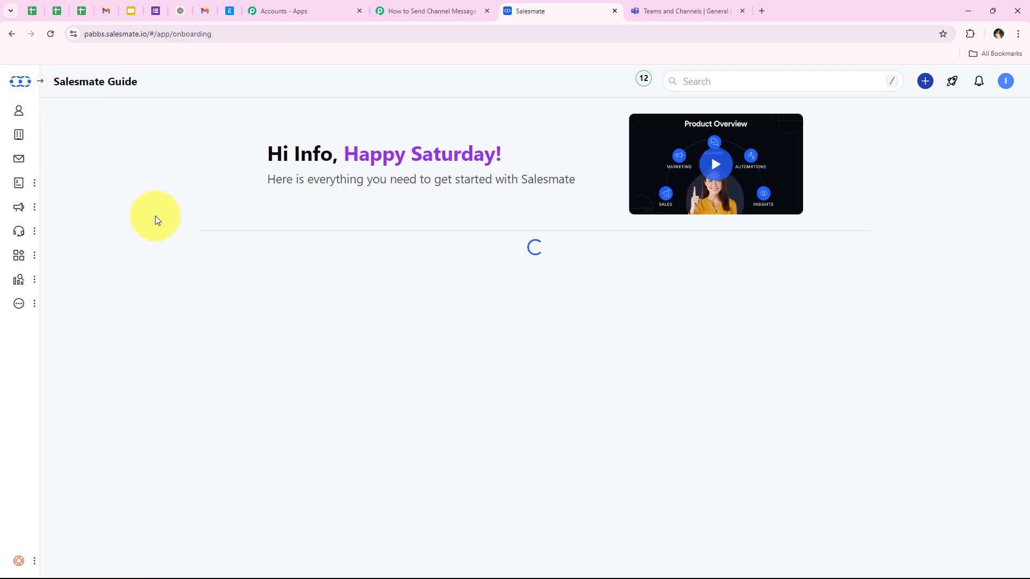
mouse_move(24, 186)
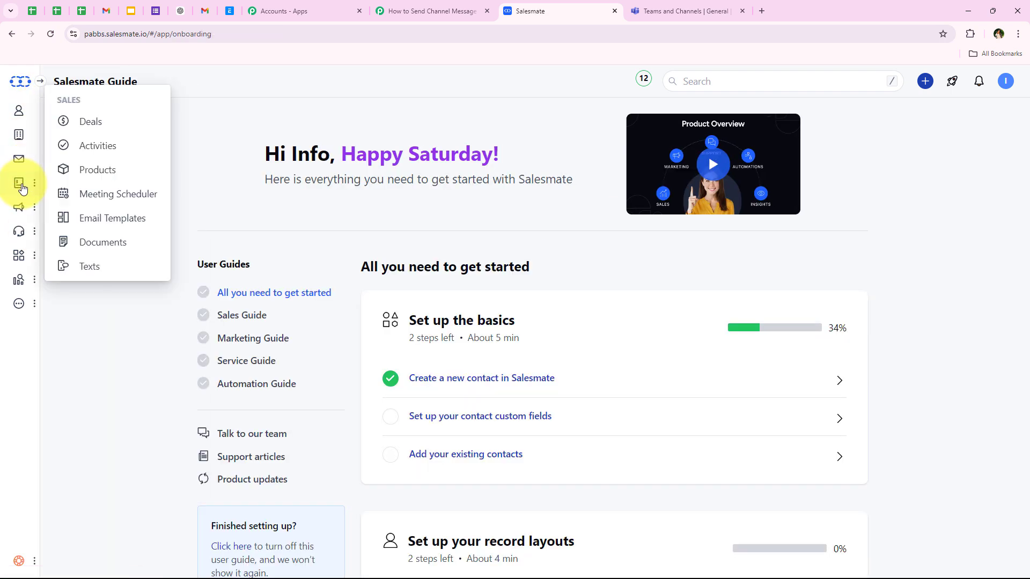
left_click(87, 121)
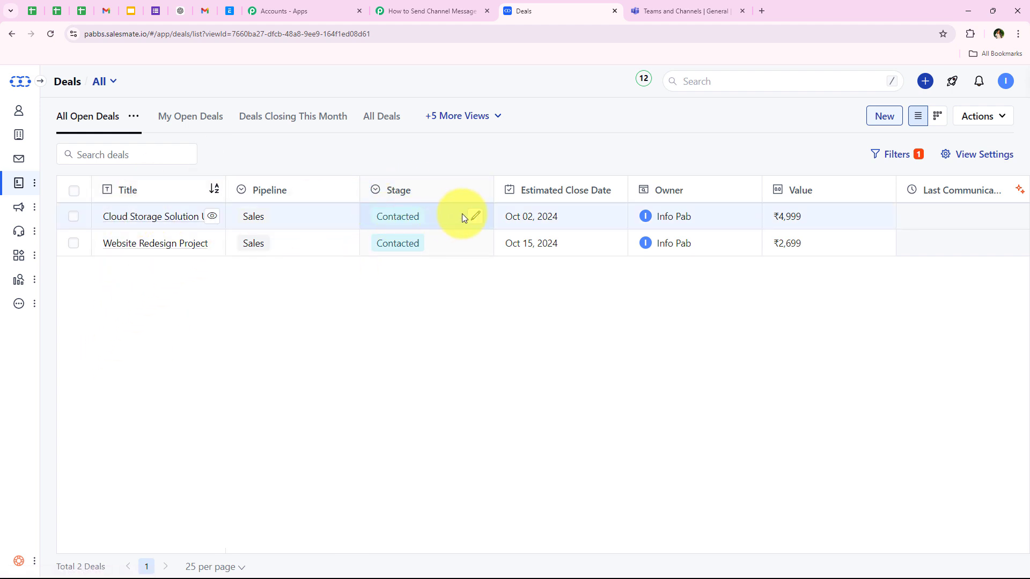
Change the Cloud Storage Solution deal's stage to Proposal Presented and save the update.
left_click(476, 218)
left_click(451, 322)
left_click(450, 388)
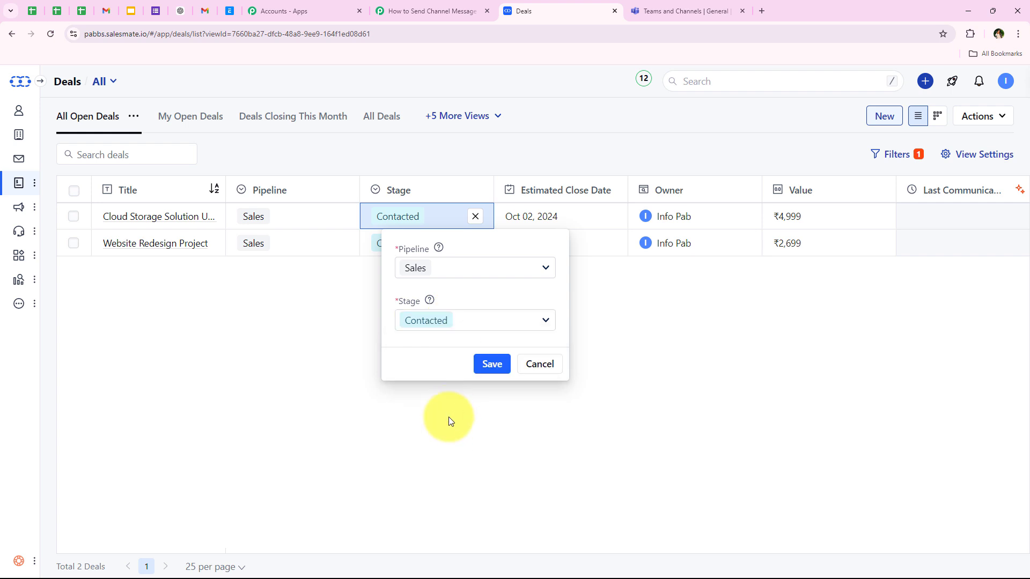
left_click(482, 328)
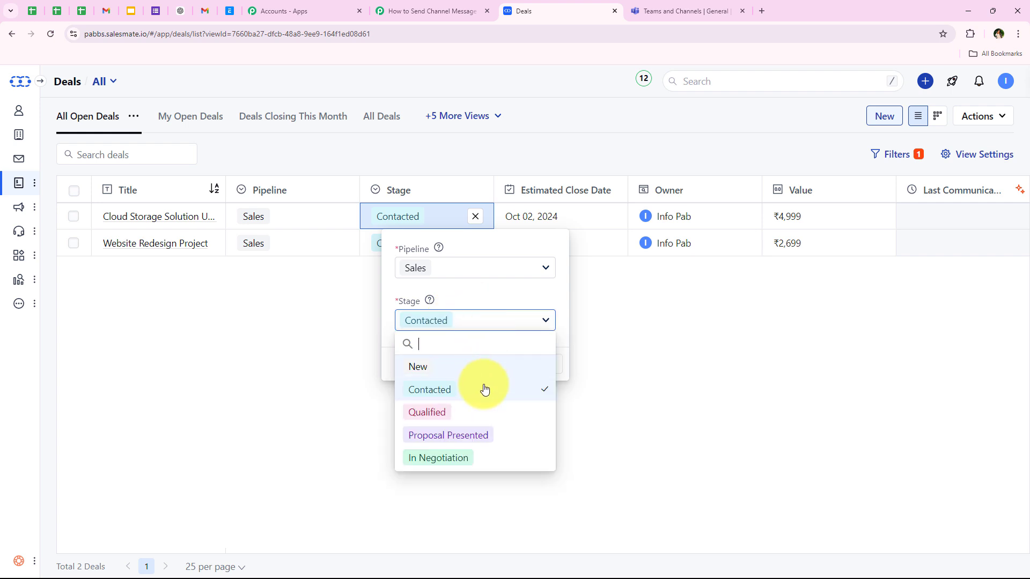
left_click(475, 437)
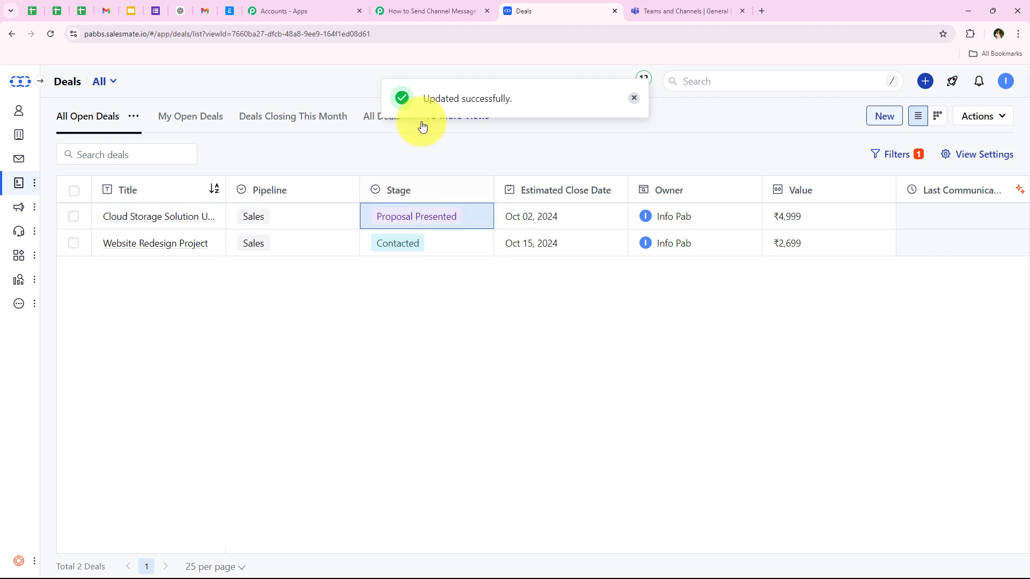
left_click_drag(426, 100, 510, 97)
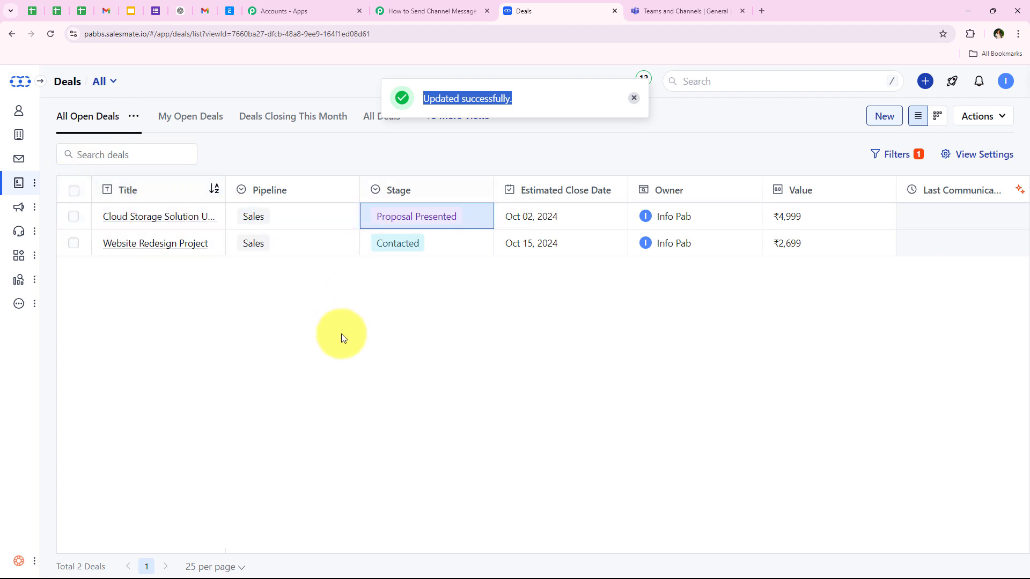
left_click(634, 99)
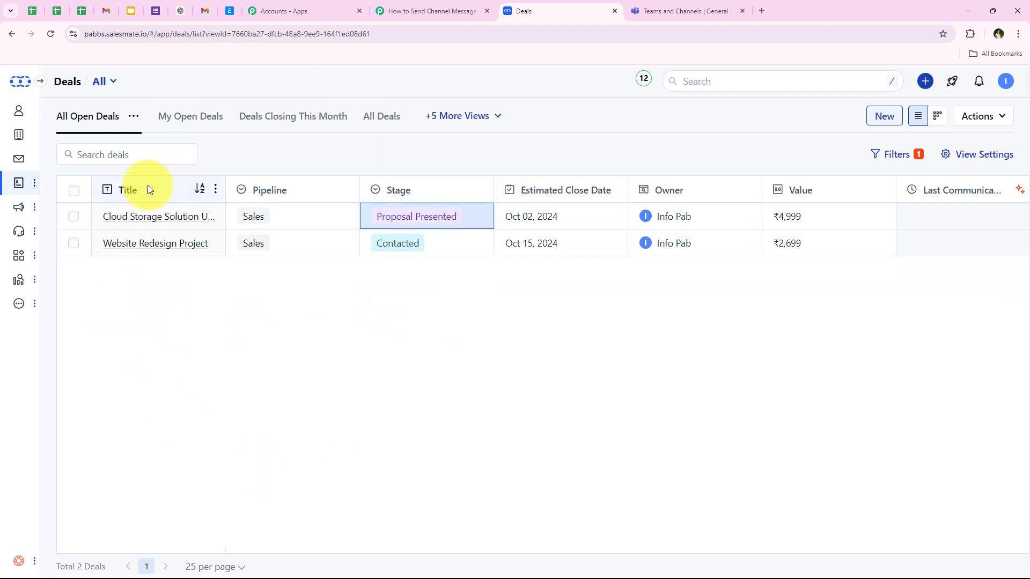
left_click(75, 217)
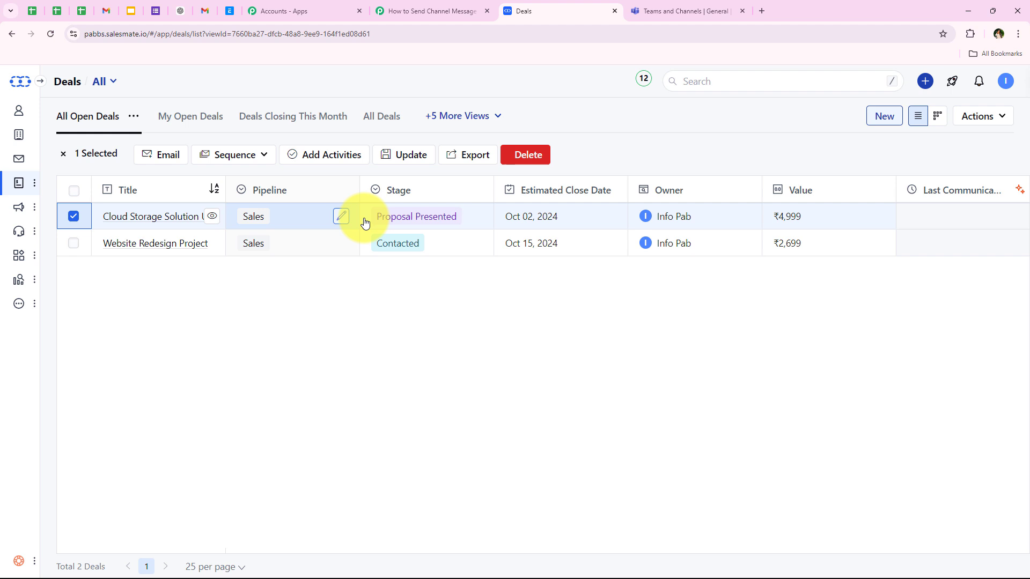
left_click(73, 216)
Switch to the Pabbly Connect workflow and check the labels and values in the received webhook response against the updated deal.
left_click(443, 9)
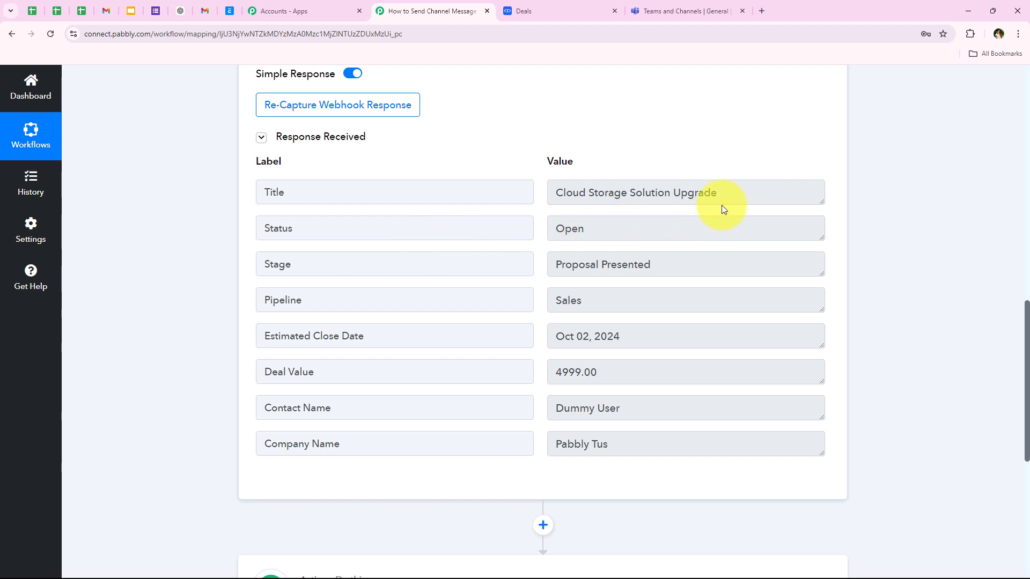
left_click_drag(718, 195, 566, 199)
left_click(602, 225)
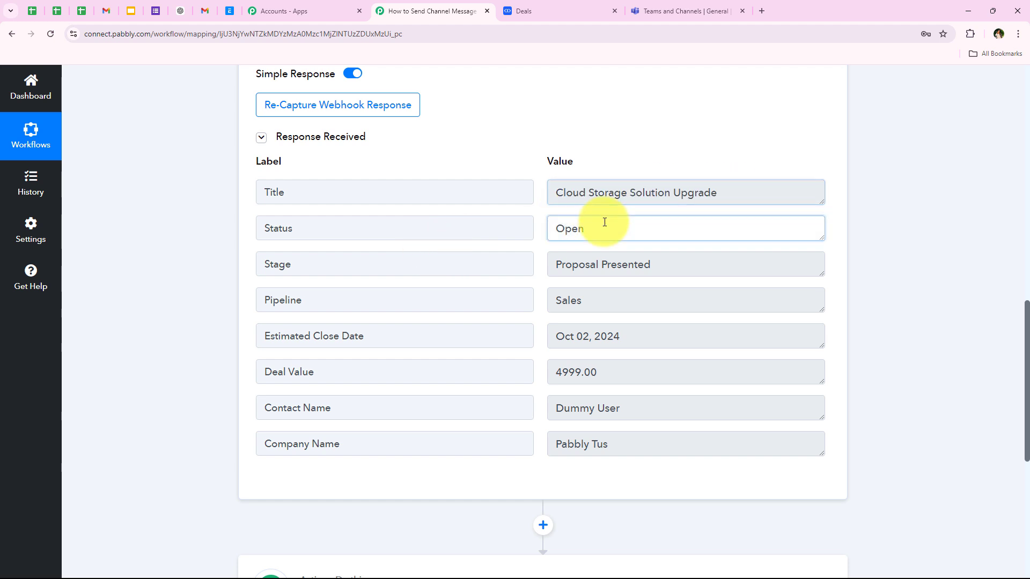
double_click(602, 224)
left_click(660, 267)
left_click_drag(660, 267, 501, 284)
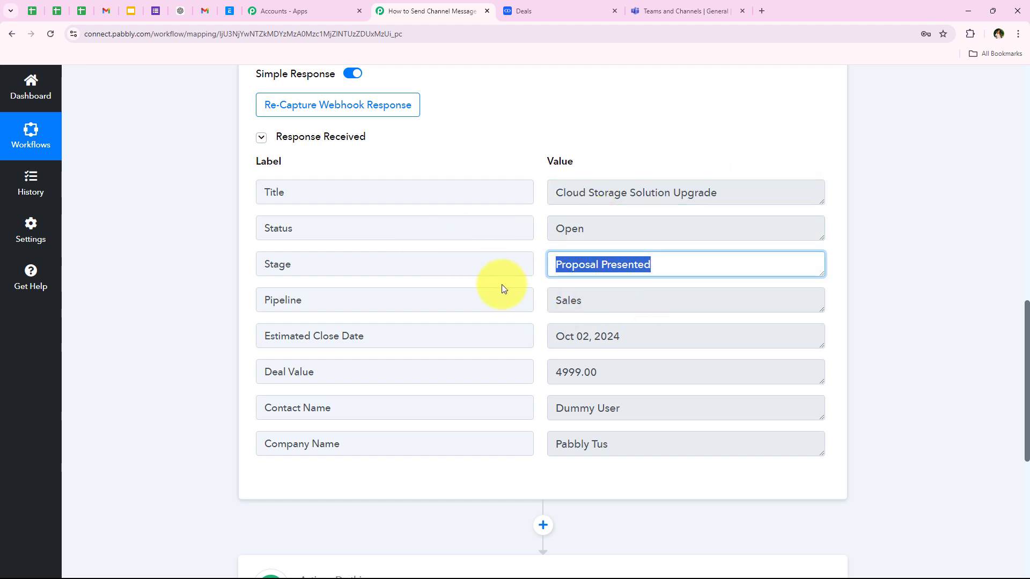
left_click(604, 306)
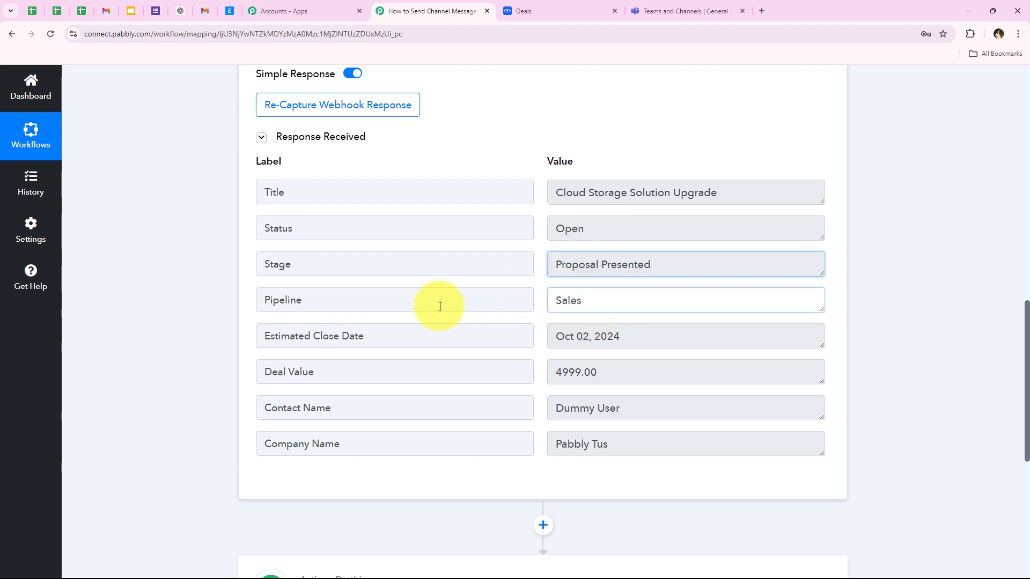
double_click(569, 301)
left_click_drag(626, 340, 378, 352)
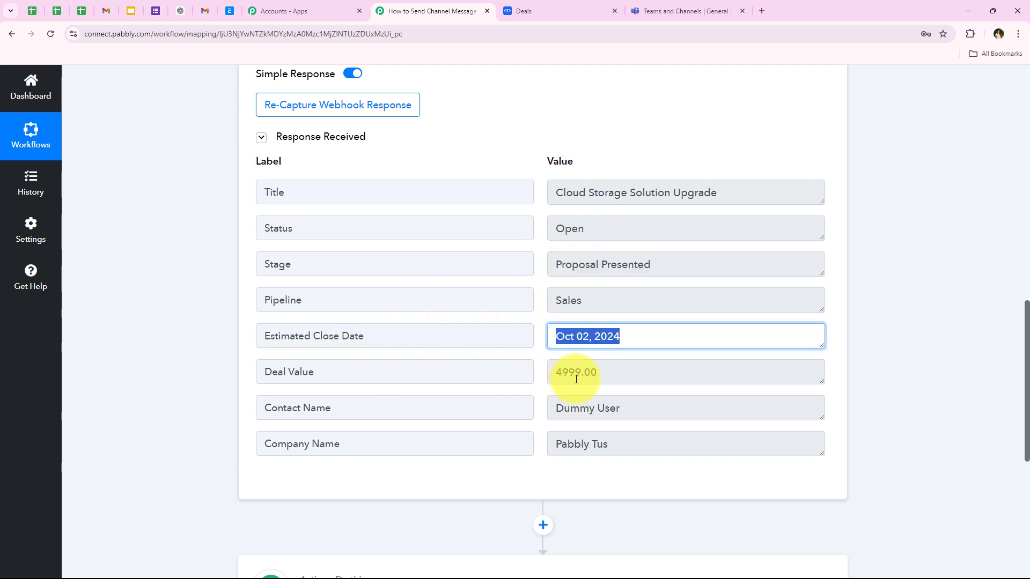
left_click_drag(611, 374, 509, 386)
left_click_drag(645, 410, 533, 409)
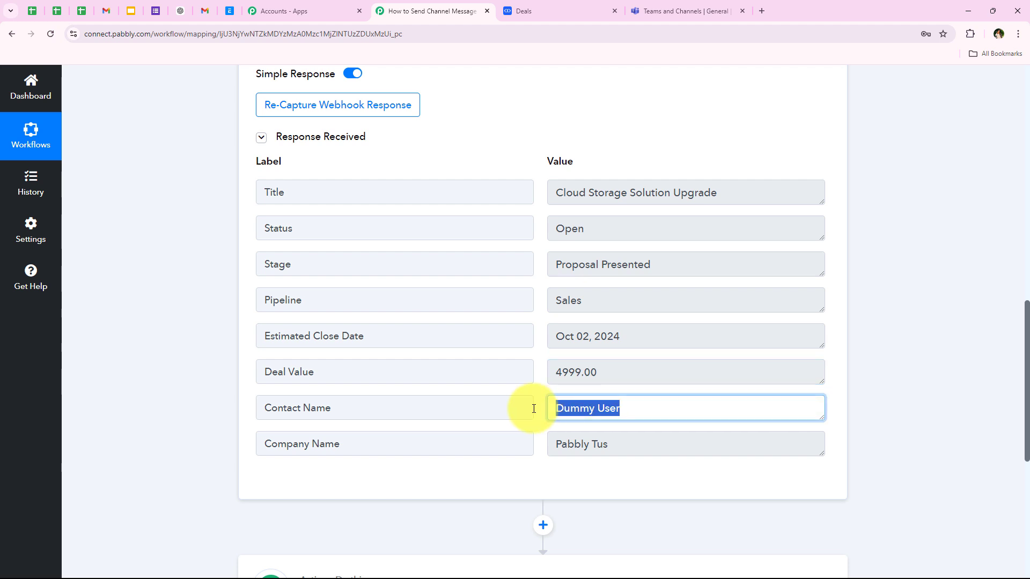
left_click_drag(654, 443, 414, 416)
left_click(239, 344)
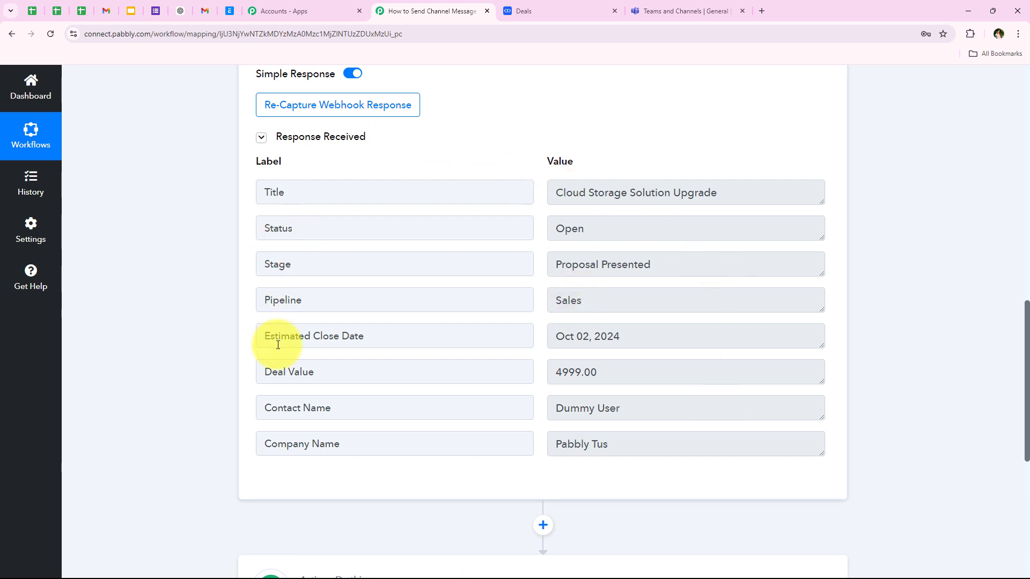
left_click_drag(368, 452, 244, 444)
left_click_drag(408, 400, 292, 368)
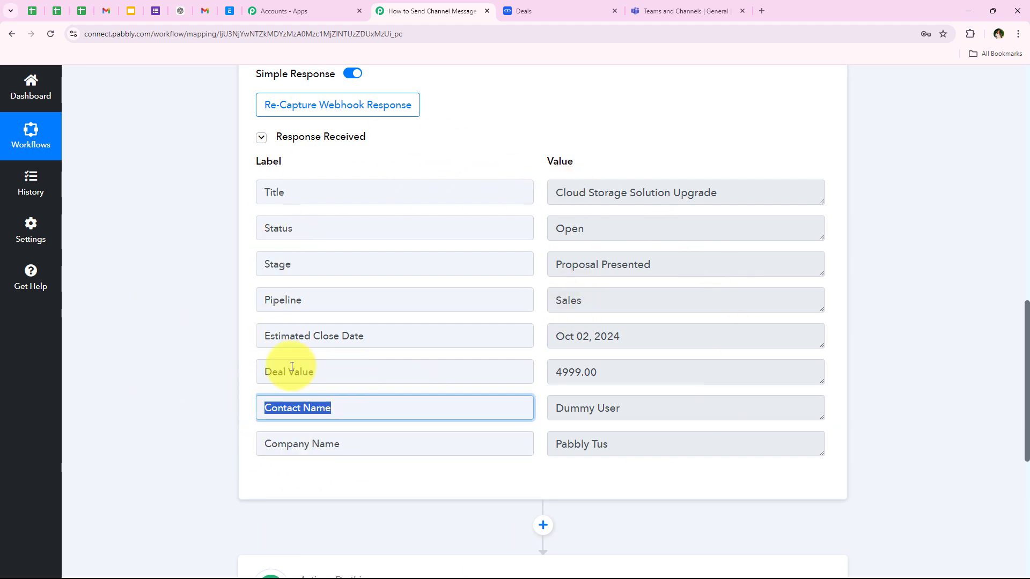
Finish reviewing the received deal fields and the trigger's setup details, and collapse the Salesmate Deal Updated trigger.
left_click_drag(408, 374, 391, 345)
left_click(225, 349)
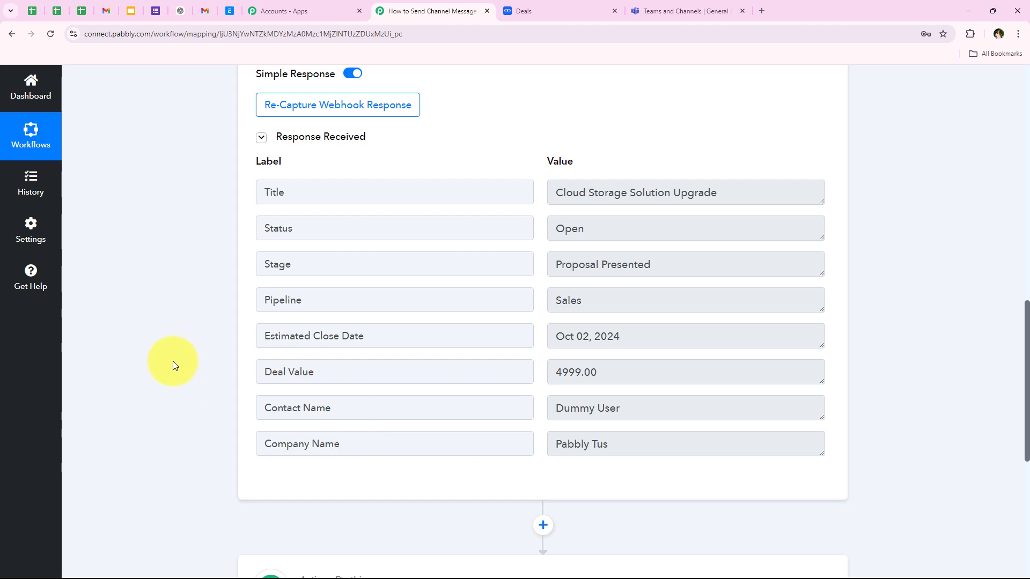
scroll(205, 243, "up", 1)
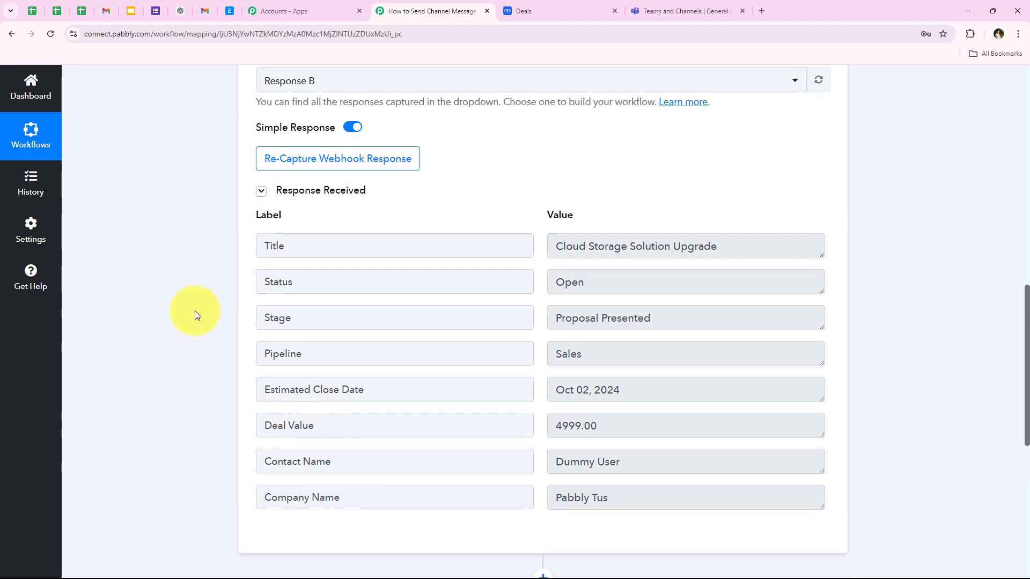
scroll(207, 384, "up", 6)
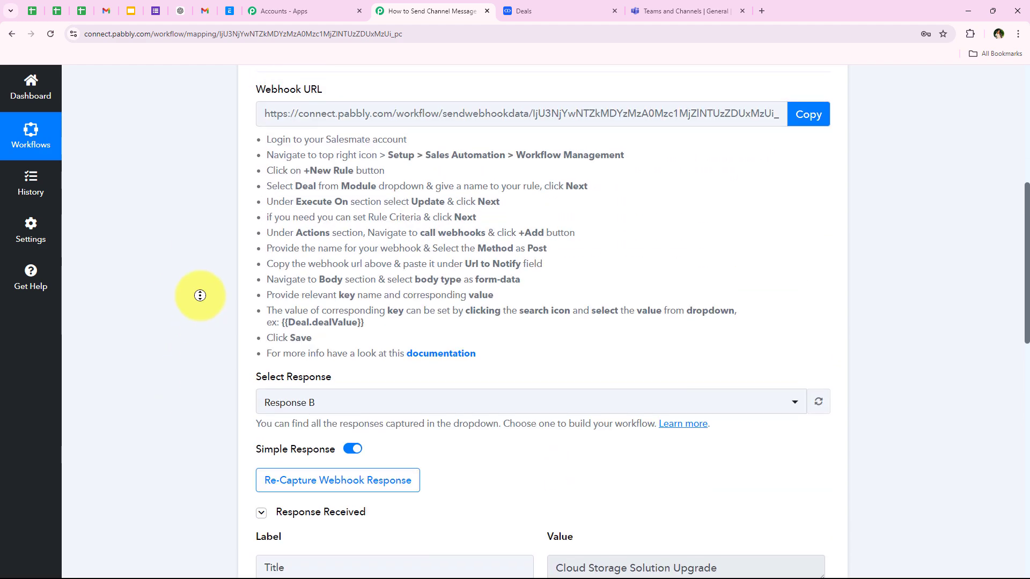
scroll(200, 296, "up", 7)
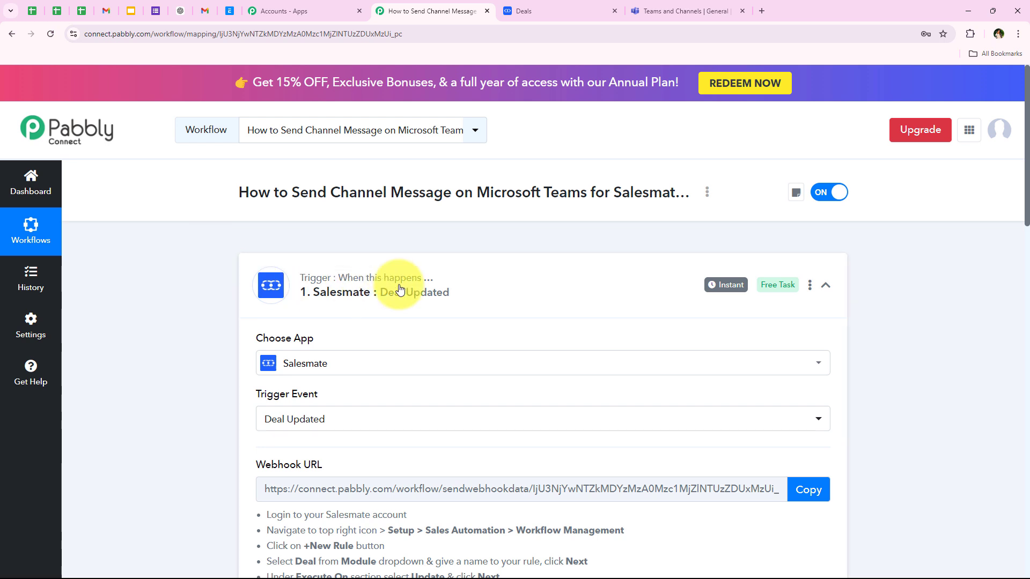
left_click(399, 289)
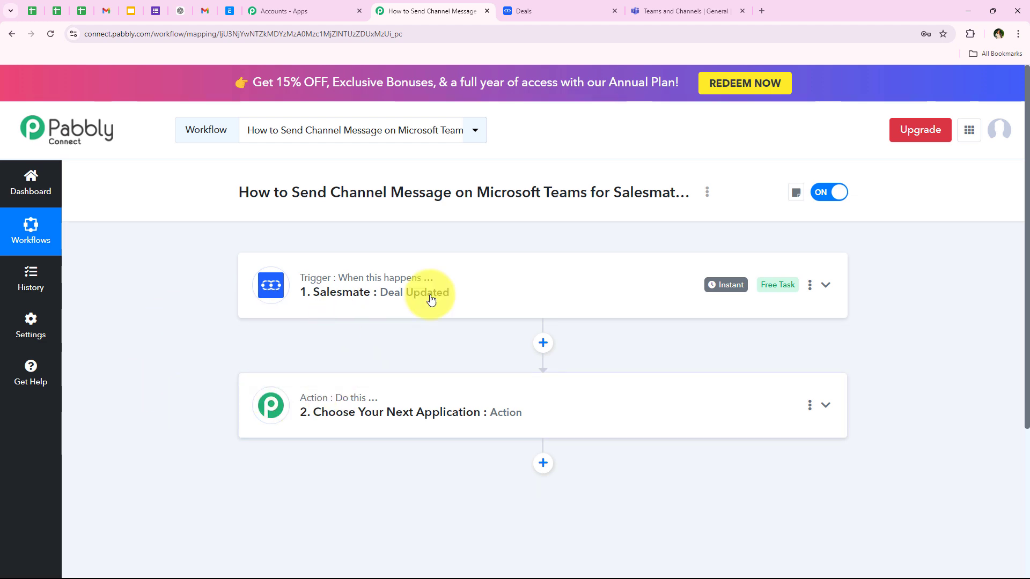
Set the action step's app to Microsoft Teams with the action event Send Message in a Channel.
left_click(677, 11)
left_click(408, 11)
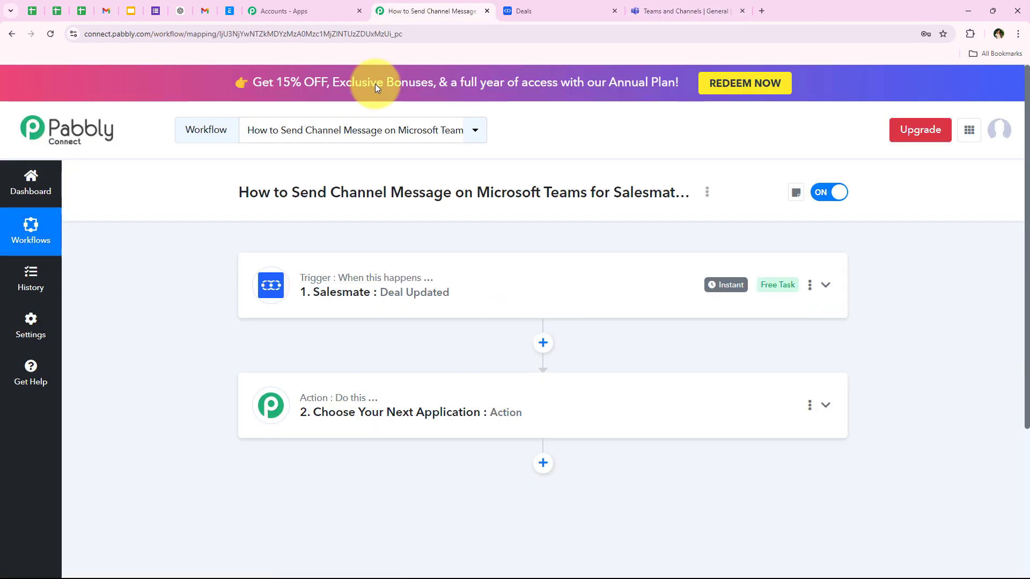
left_click(306, 397)
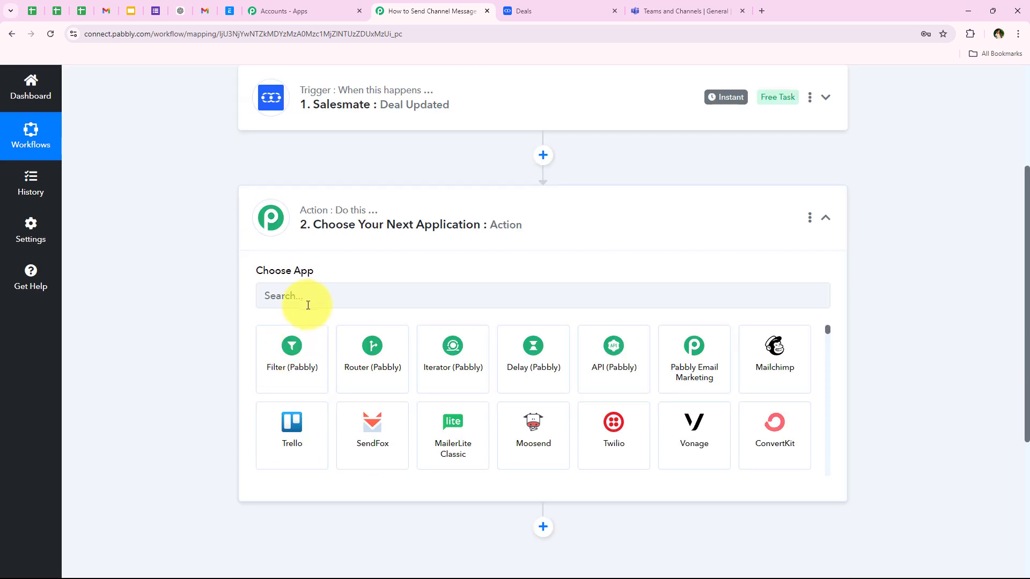
left_click(309, 304)
type("T")
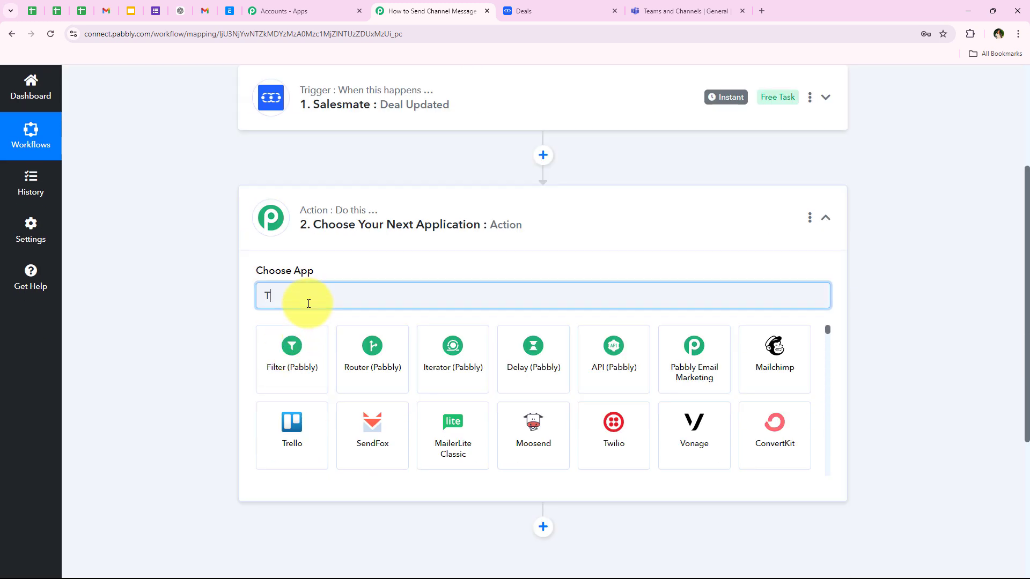
type("eams")
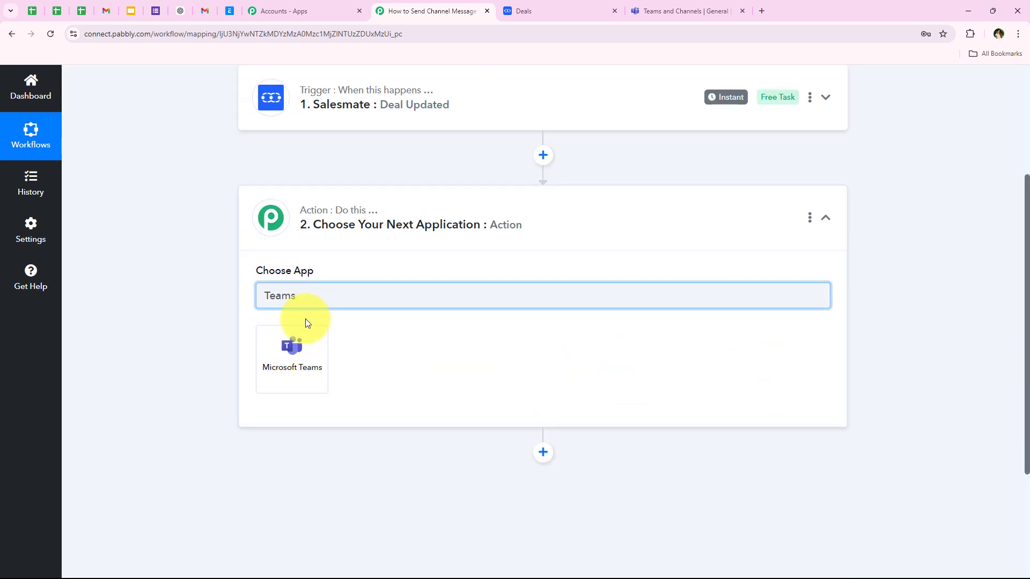
left_click(303, 348)
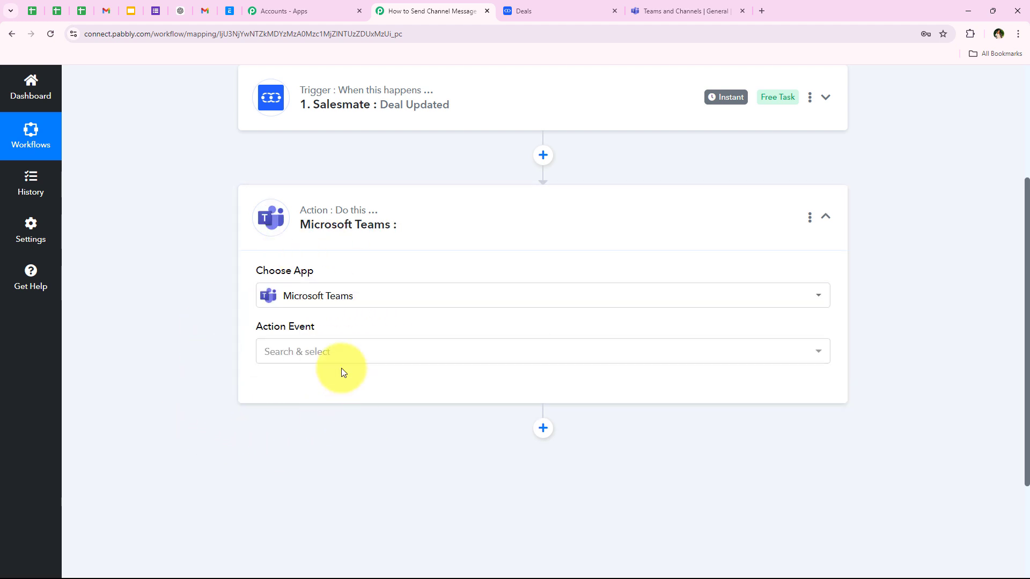
left_click(294, 353)
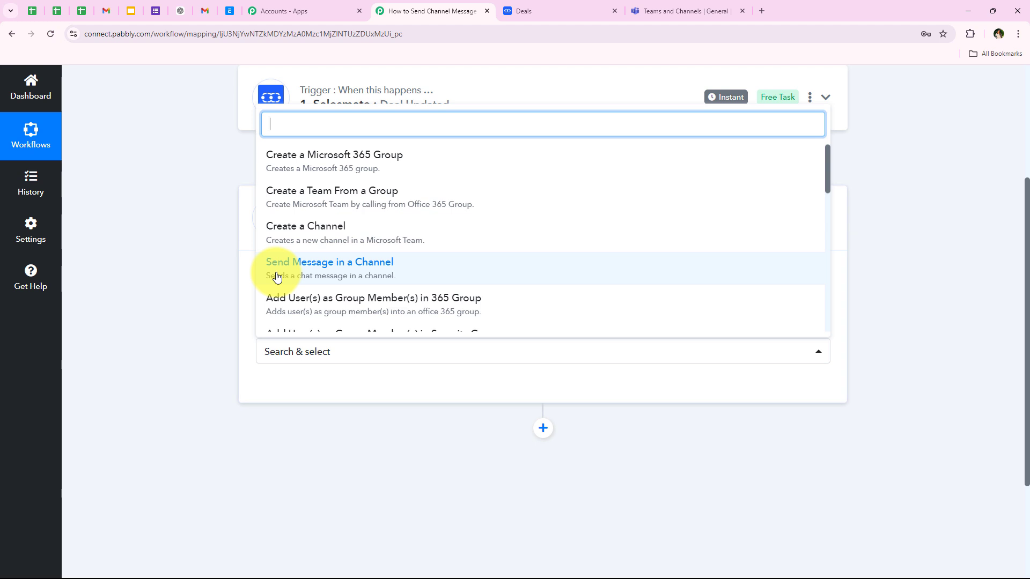
left_click(277, 277)
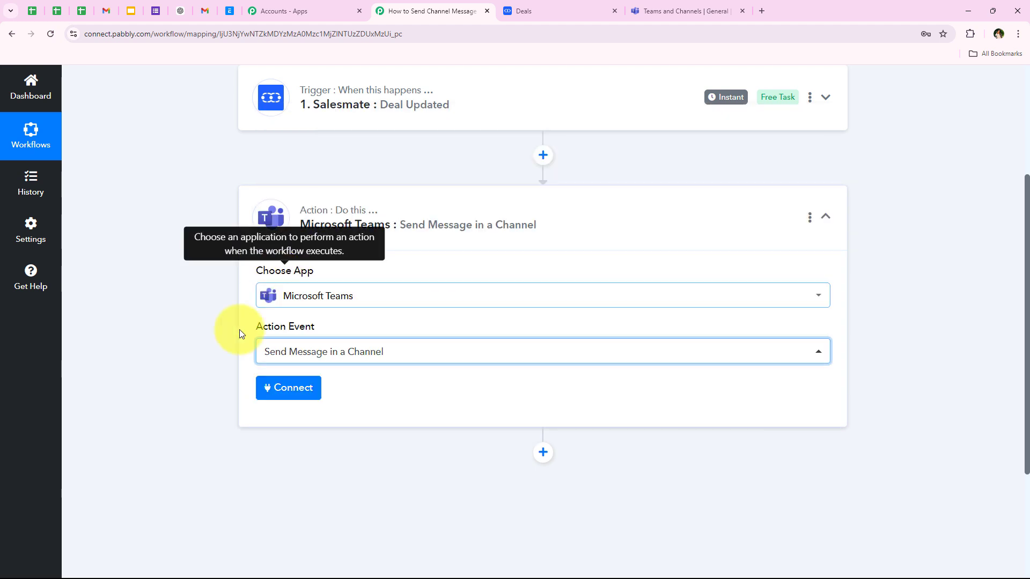
Choose to add a new Microsoft Teams connection for the action and start its account authorization.
left_click(262, 389)
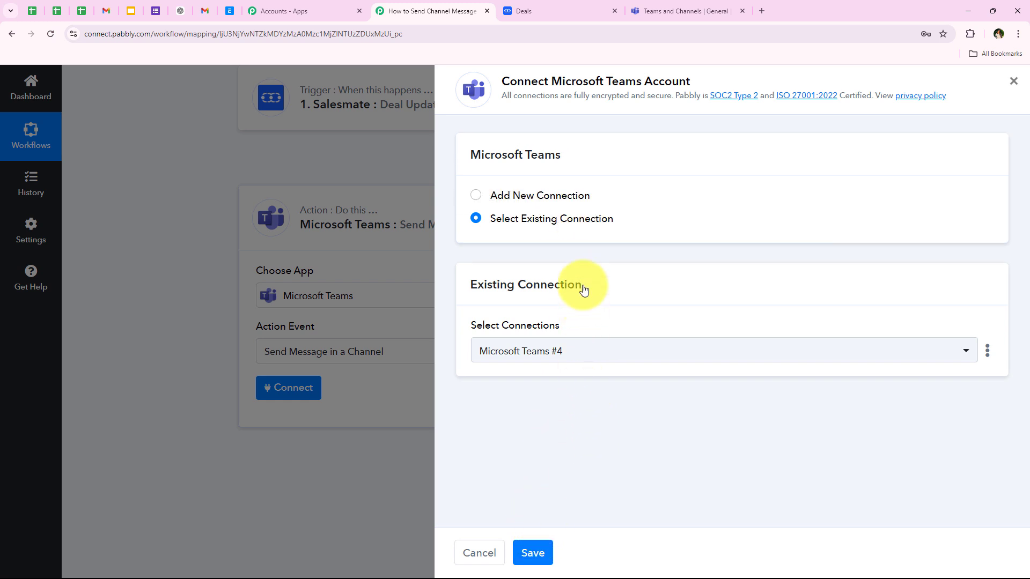
left_click(539, 196)
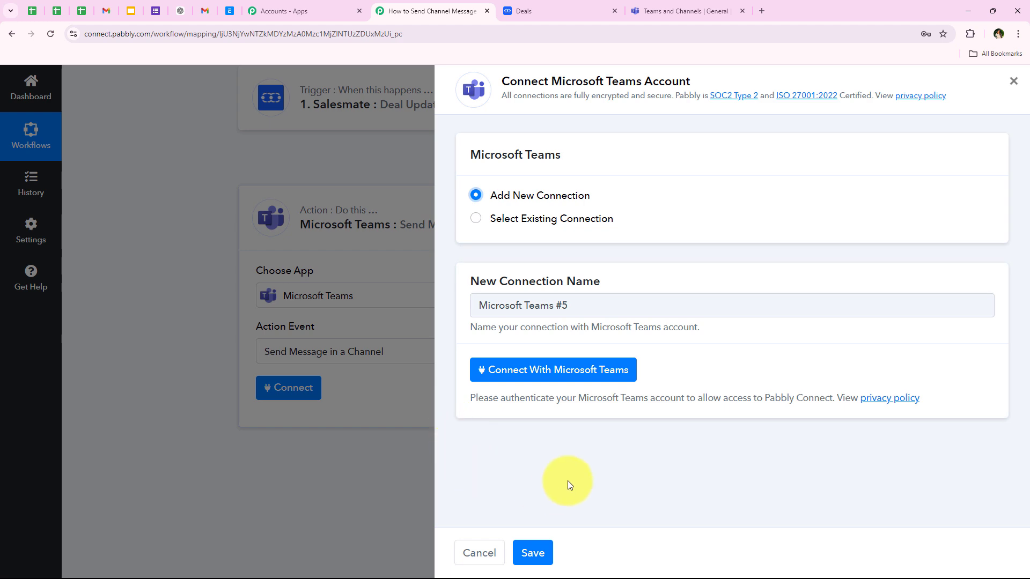
left_click(531, 378)
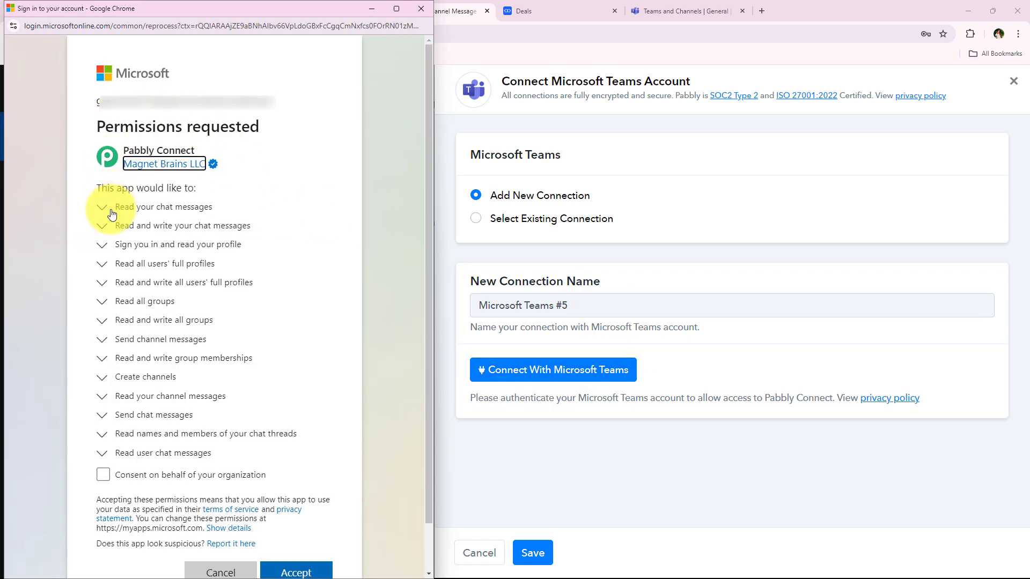
Consent to the requested Microsoft permissions on behalf of the organization, accept them and acknowledge the completed authorization.
left_click_drag(125, 219, 282, 463)
left_click(150, 480)
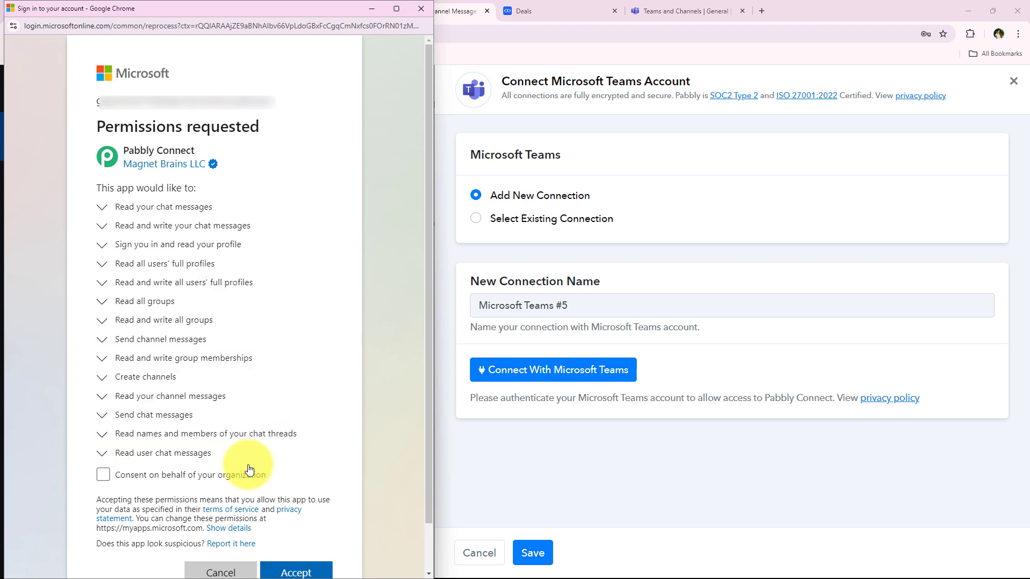
left_click(101, 479)
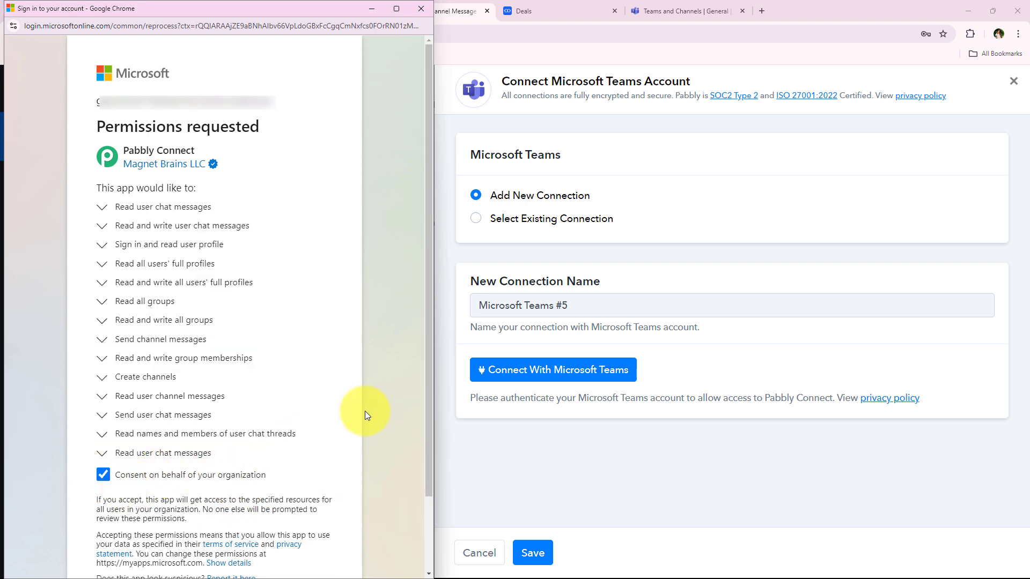
scroll(365, 412, "down", 2)
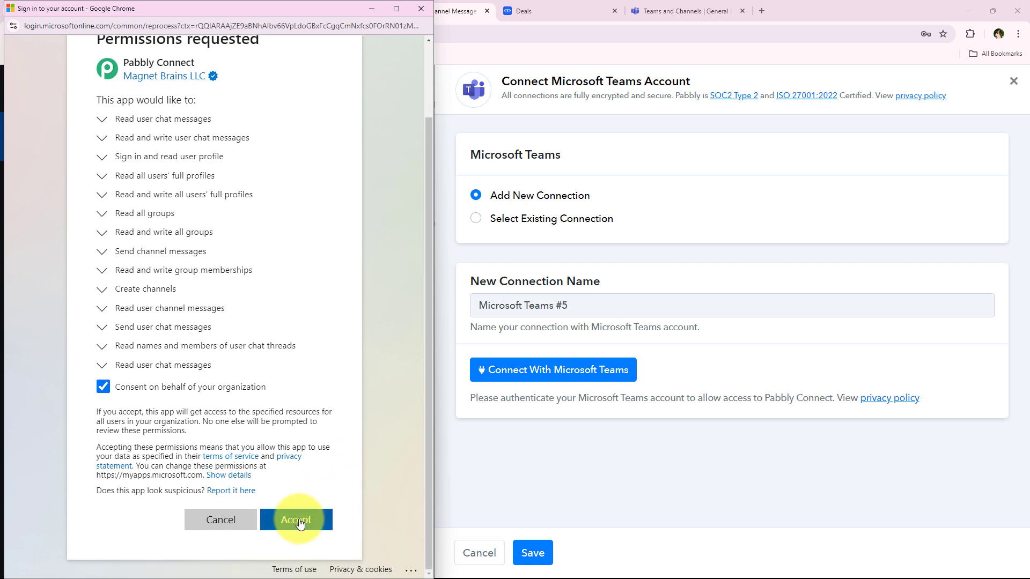
left_click(300, 521)
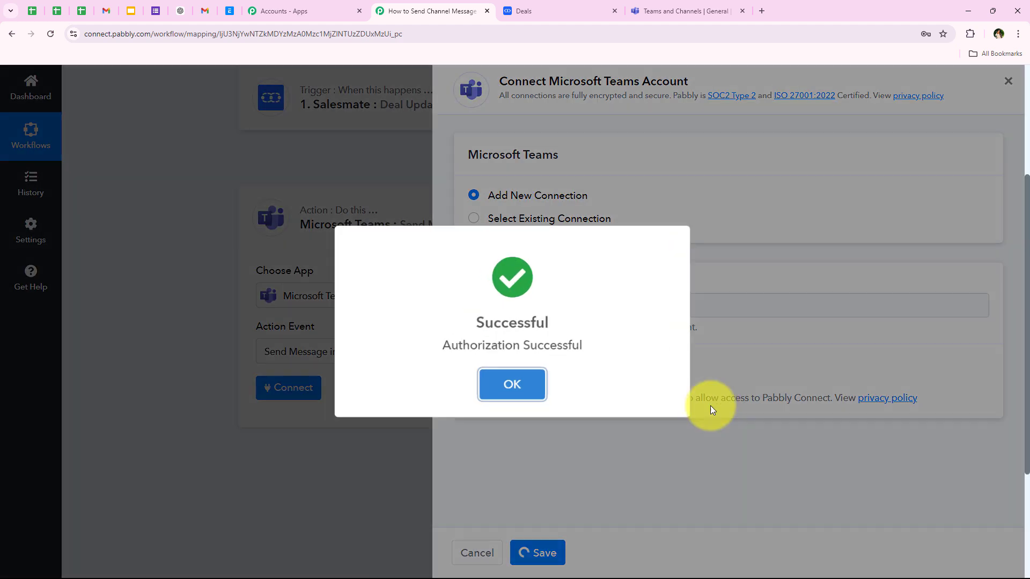
left_click(507, 384)
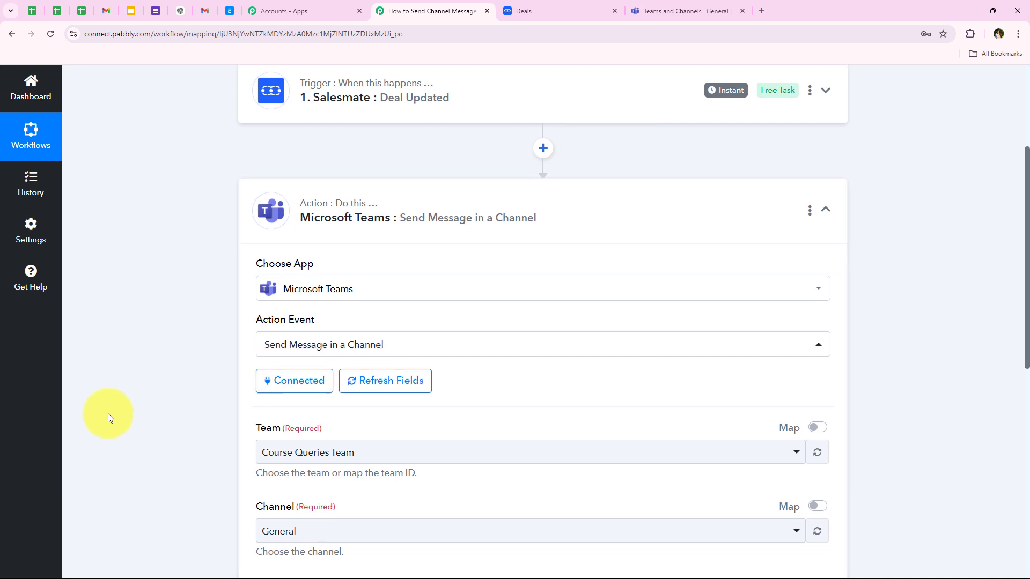
Check the target team in Microsoft Teams, return to the workflow and set the action's team to Sales Team.
scroll(108, 413, "down", 3)
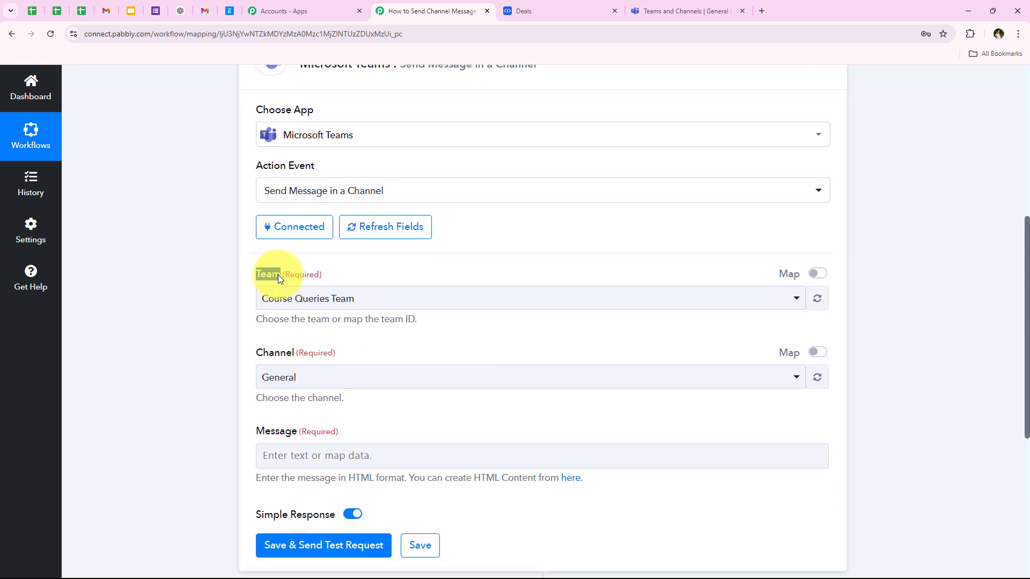
left_click(670, 6)
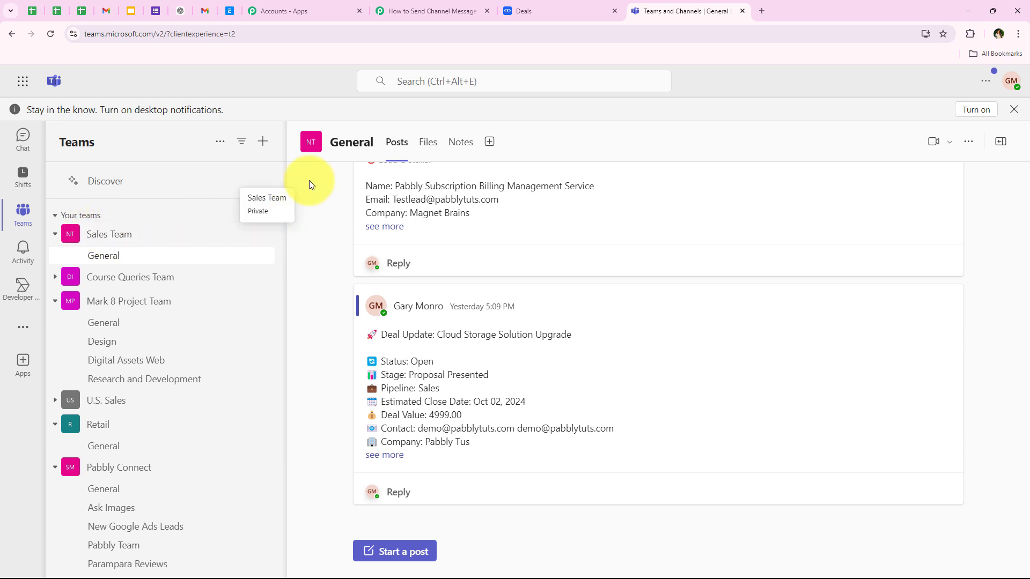
left_click(435, 12)
left_click(307, 306)
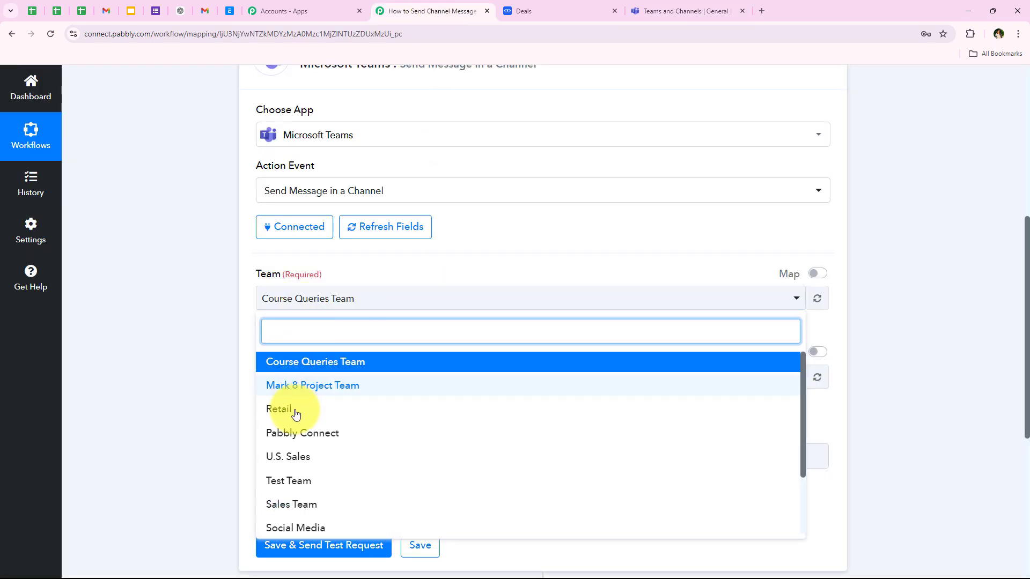
scroll(289, 479, "down", 3)
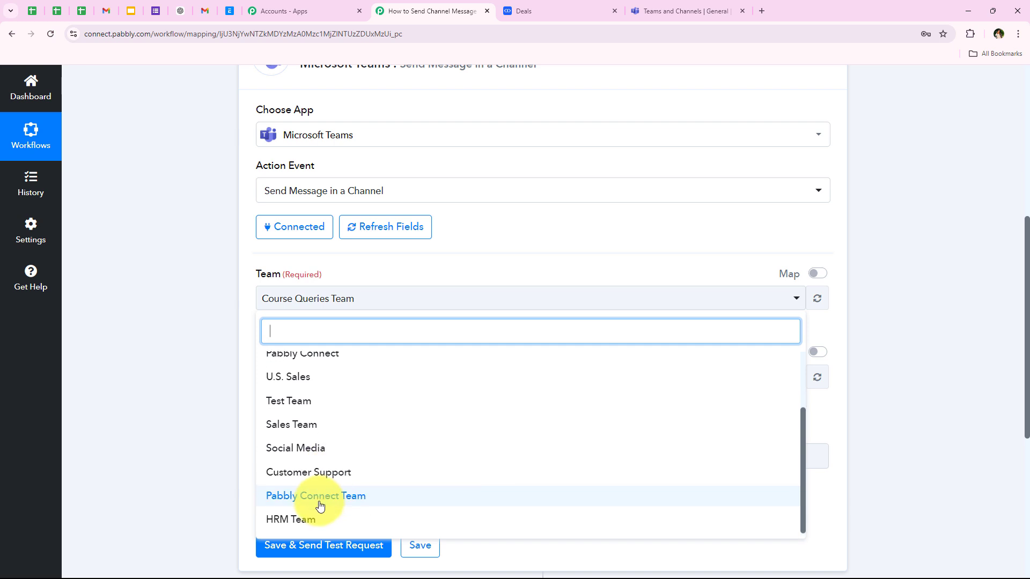
left_click(311, 436)
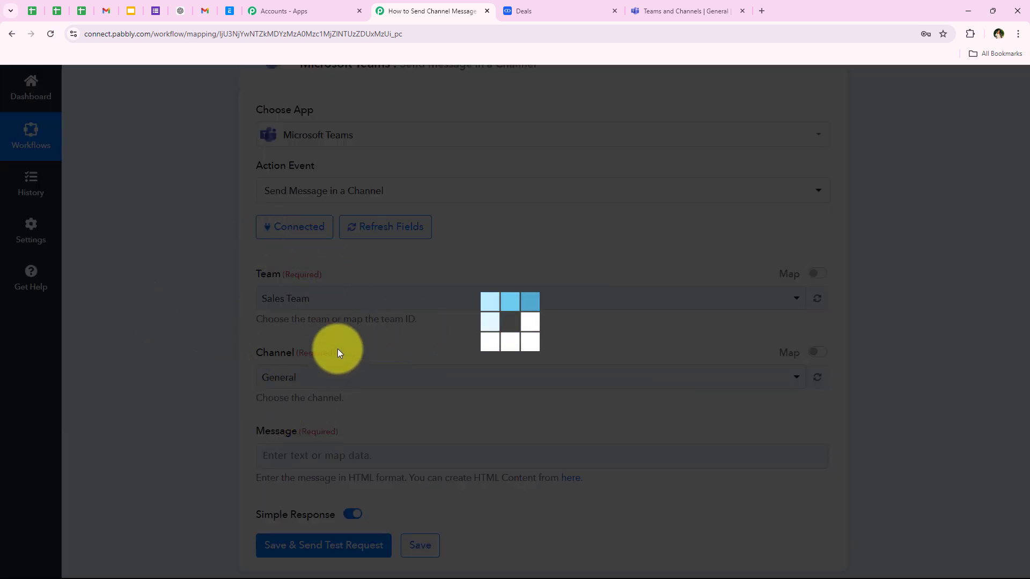
scroll(379, 267, "down", 2)
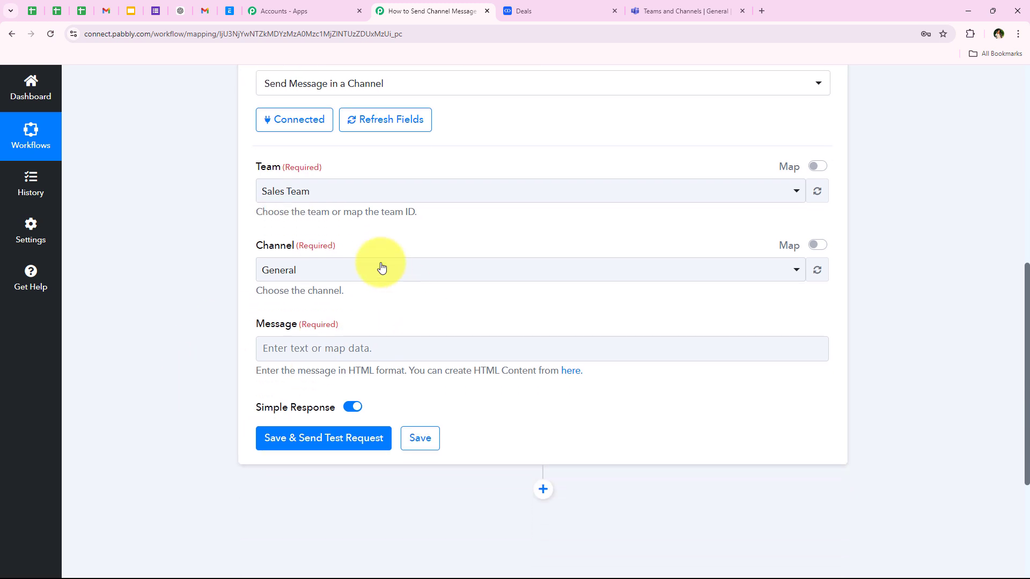
left_click(686, 8)
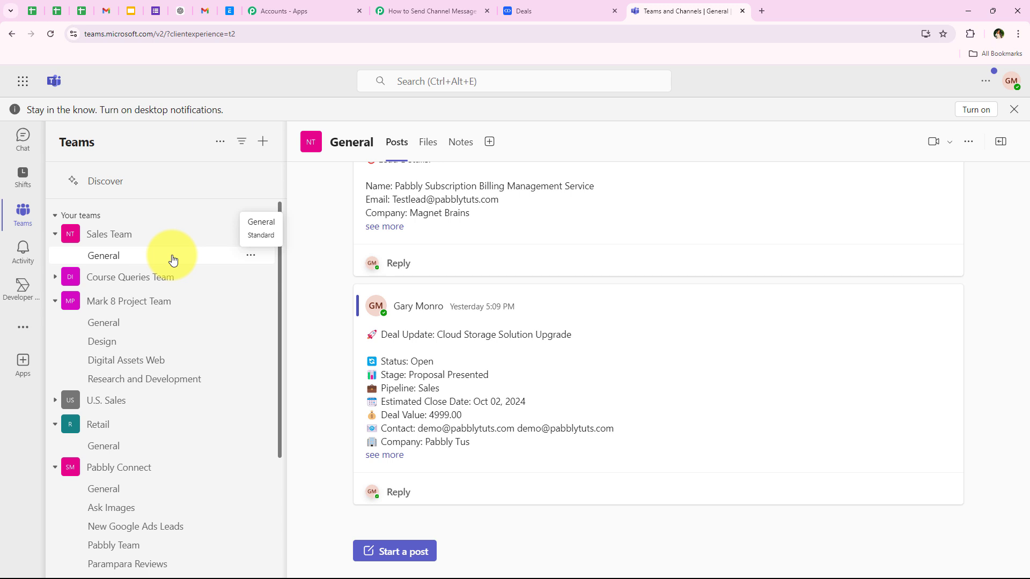
left_click(386, 11)
left_click(309, 271)
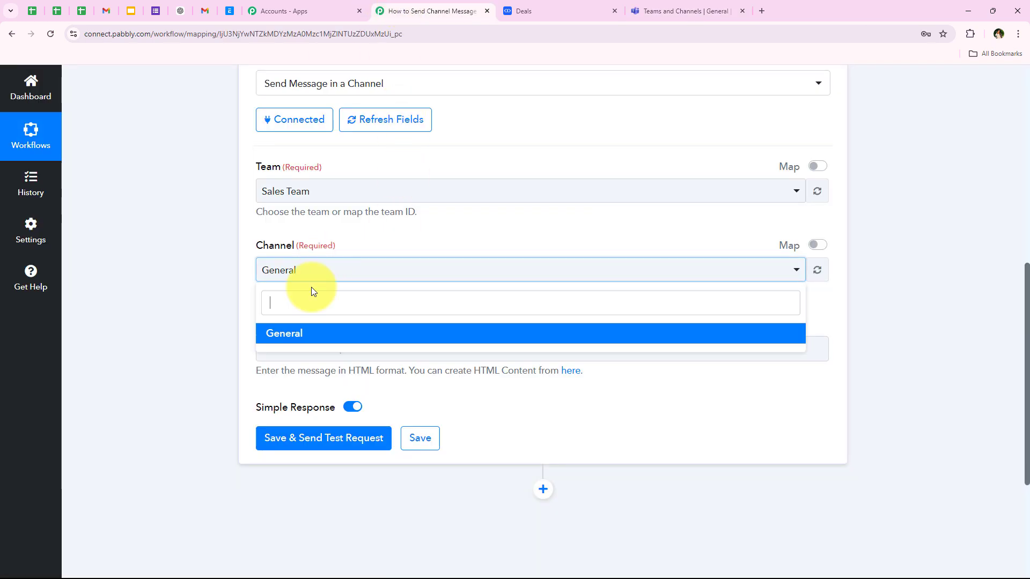
left_click(297, 335)
Fill the message with "🚀 Deal Update: {Title}", emoji labels Status, Stage, Pipeline, Estimated Close Date, Deal Value, Contact and Company, and an encouraging closing line.
scroll(189, 379, "down", 1)
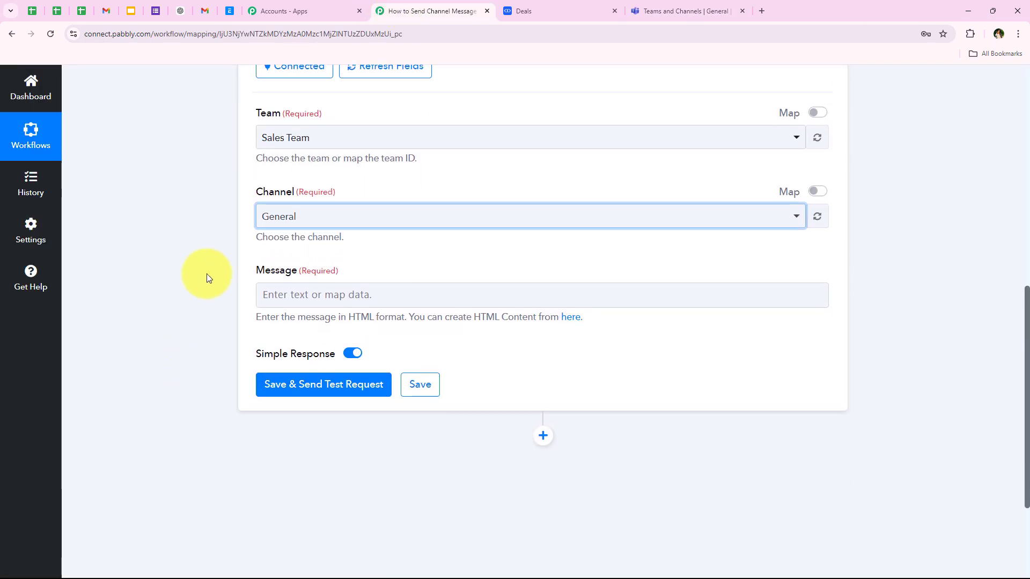
left_click_drag(244, 278, 275, 275)
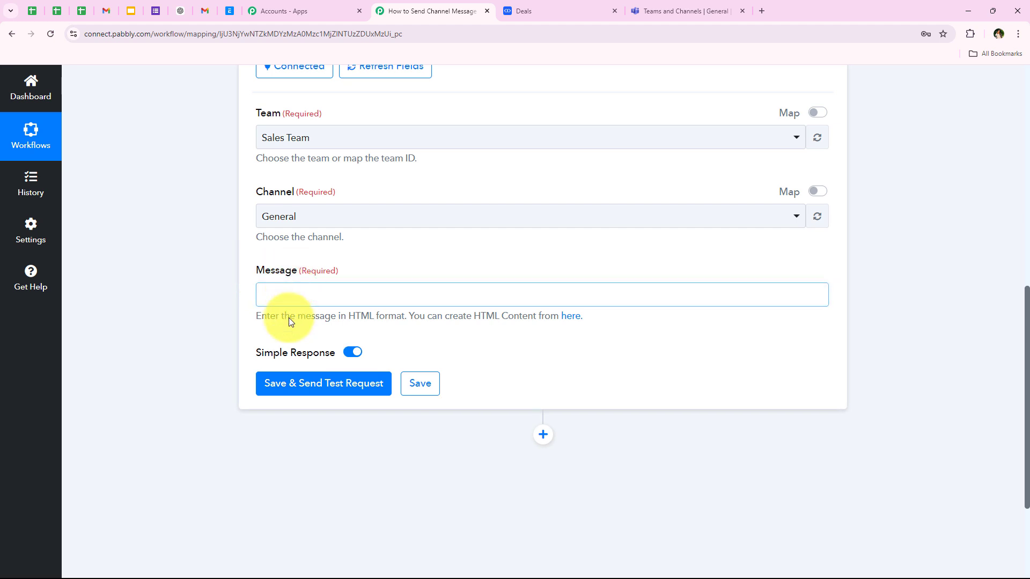
left_click(289, 296)
type("🚀 Deal Update: {Title}  🔄 Status: 📊 Stage: 💼 Pipeline: 📅 Estimated Close Date: 💰 Deal Value: 📧 Contact: 🏢 Company:  Let's keep the momentum going and close this deal strong! 💪")
scroll(414, 324, "down", 2)
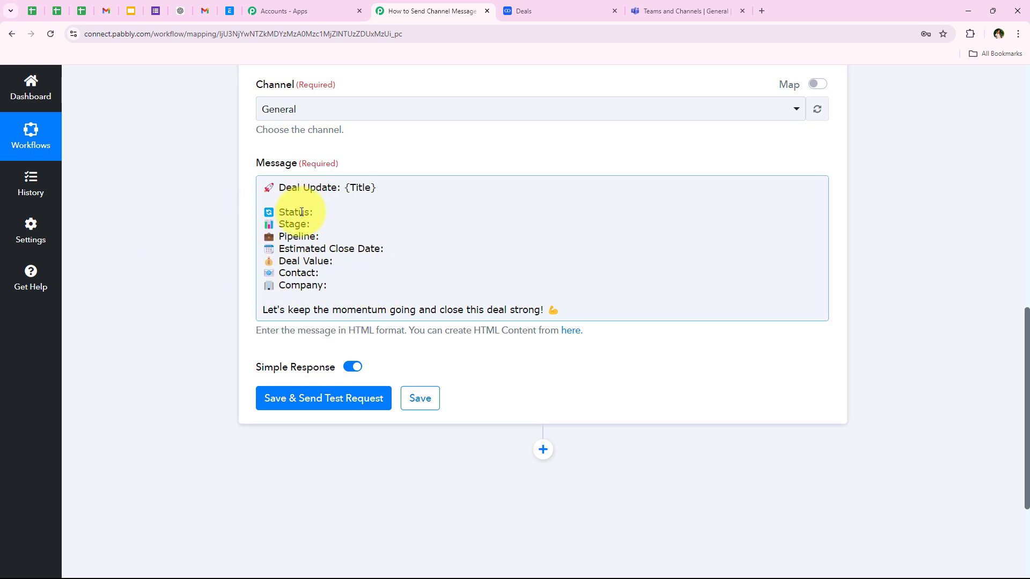
left_click(325, 213)
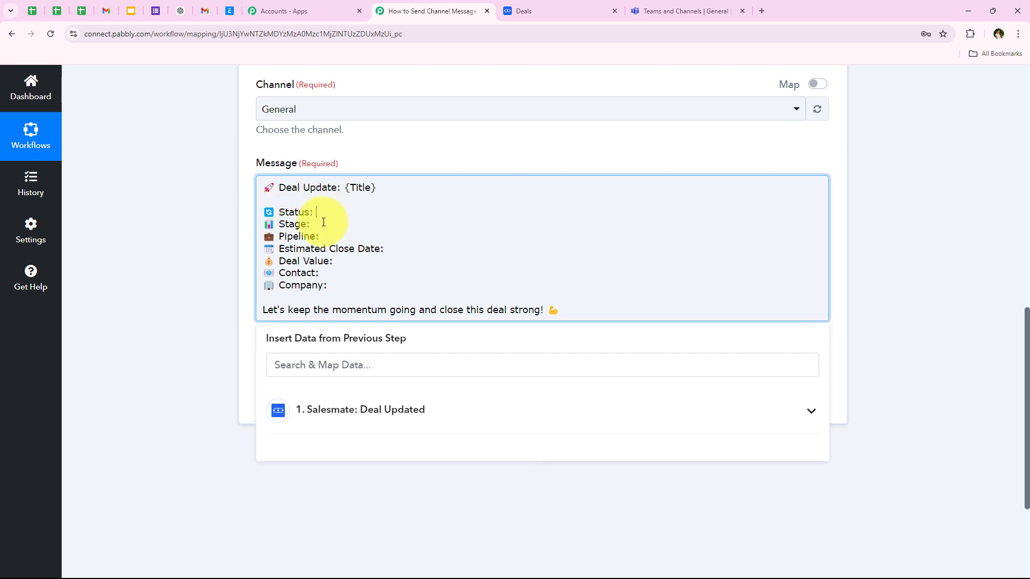
left_click(351, 263)
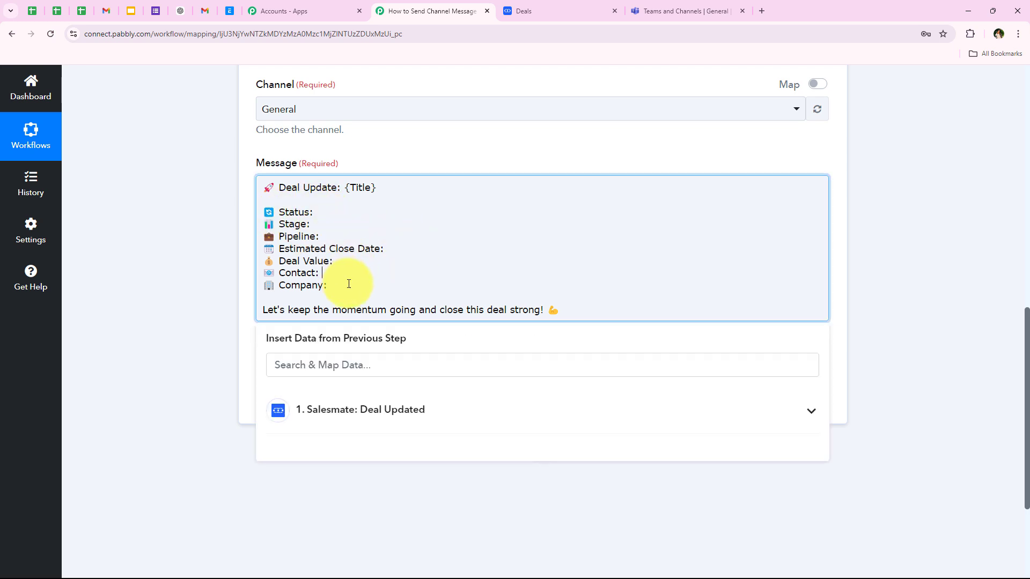
left_click(349, 285)
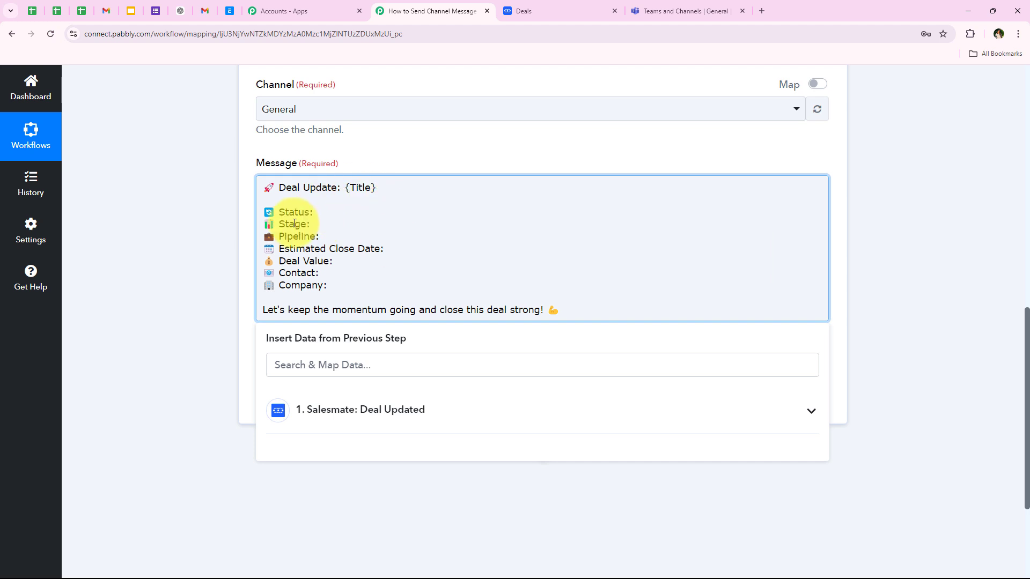
left_click(242, 231)
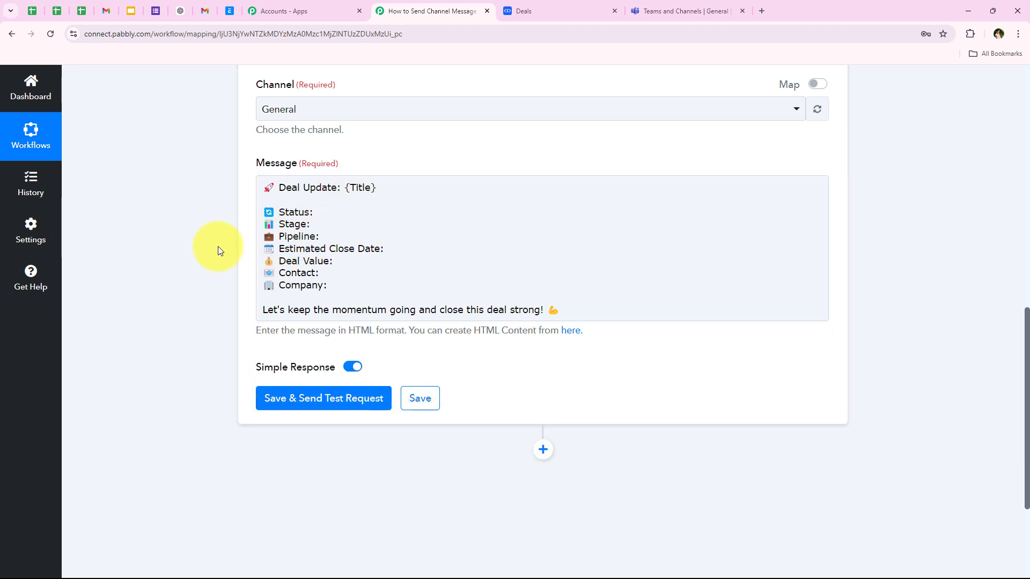
Replace the {Title} placeholder in the message's Deal Update line with the sample text "xyz".
left_click_drag(345, 187, 377, 186)
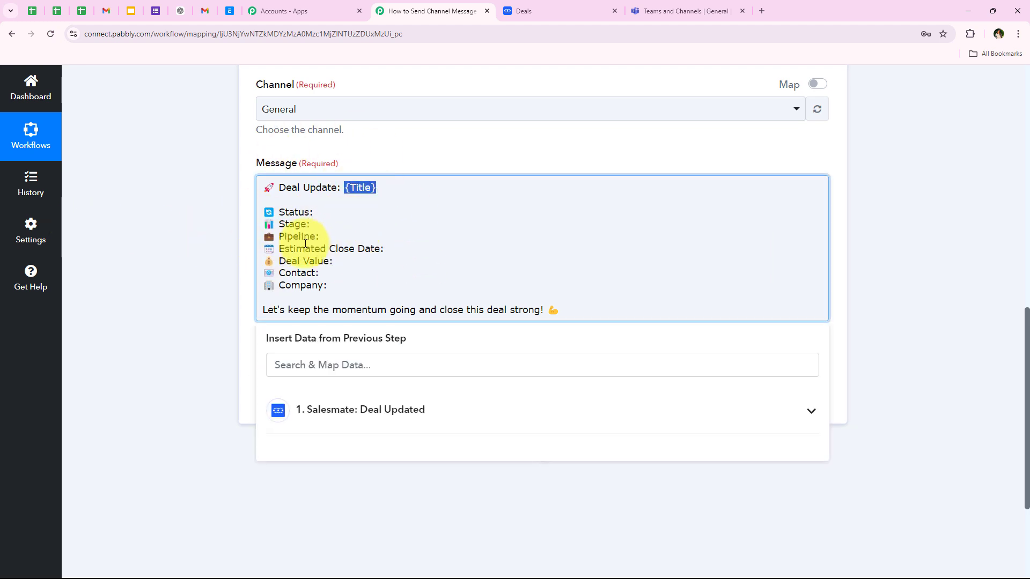
scroll(200, 291, "down", 2)
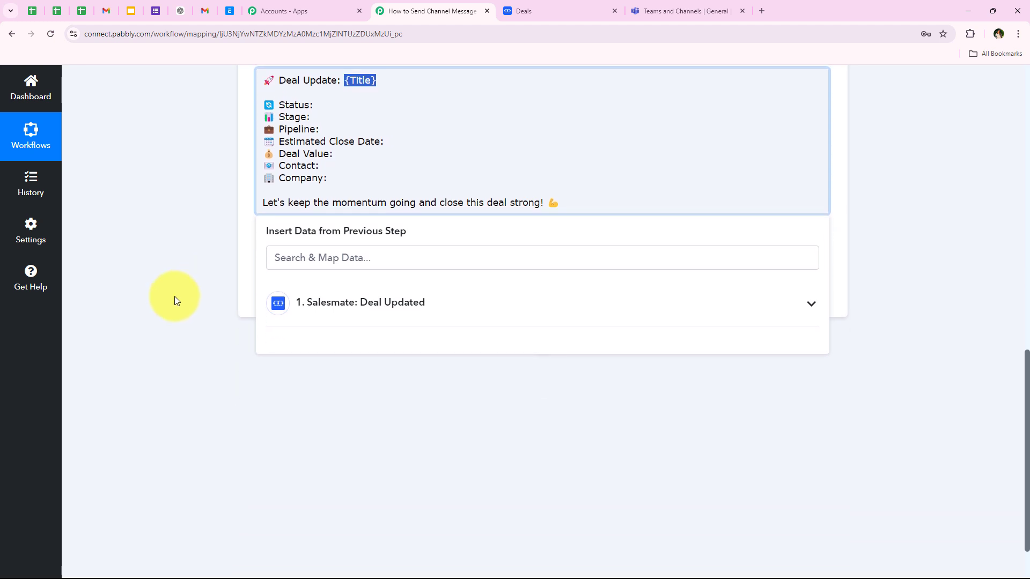
scroll(173, 288, "up", 1)
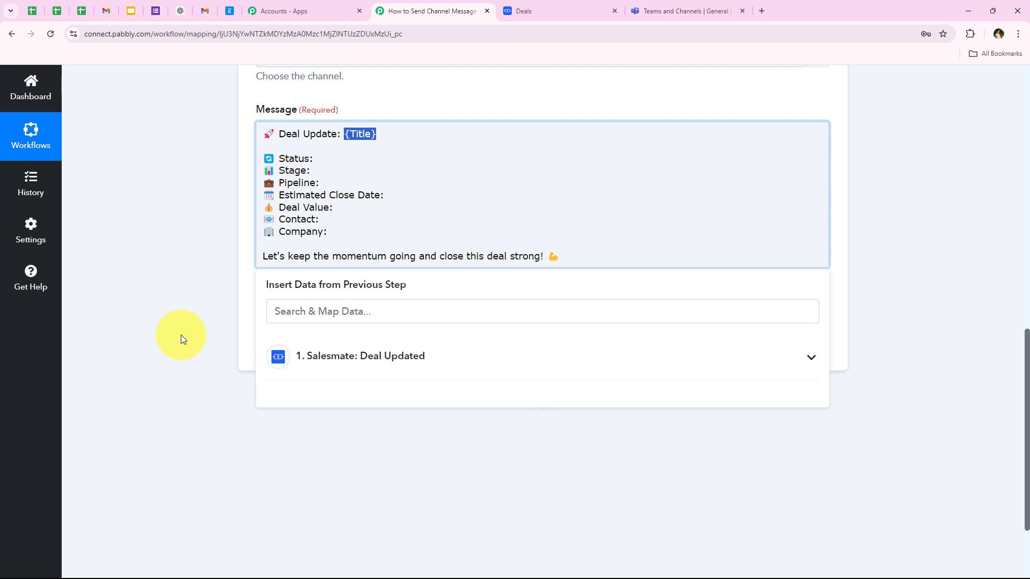
left_click(375, 357)
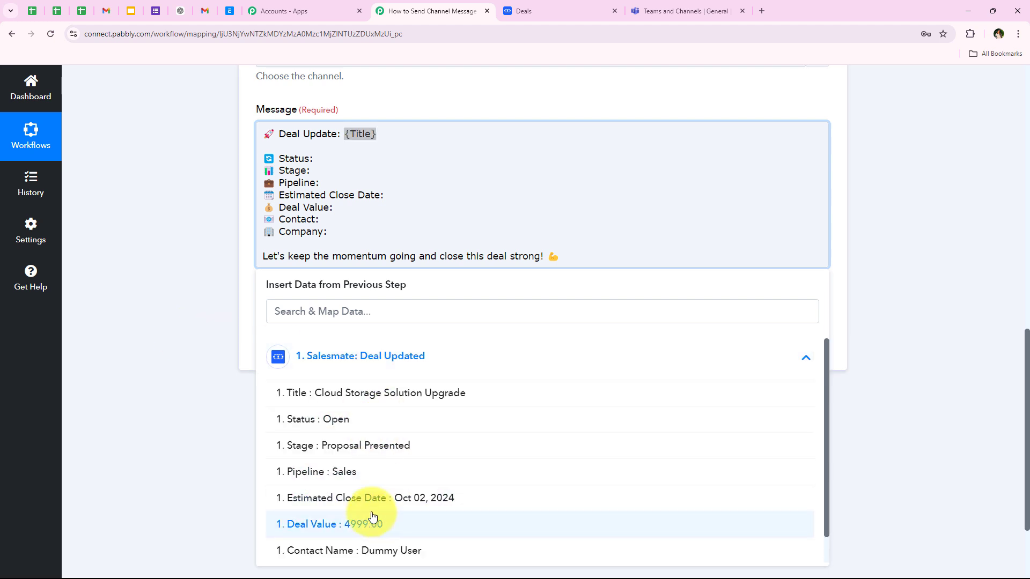
scroll(372, 516, "down", 1)
scroll(376, 512, "up", 1)
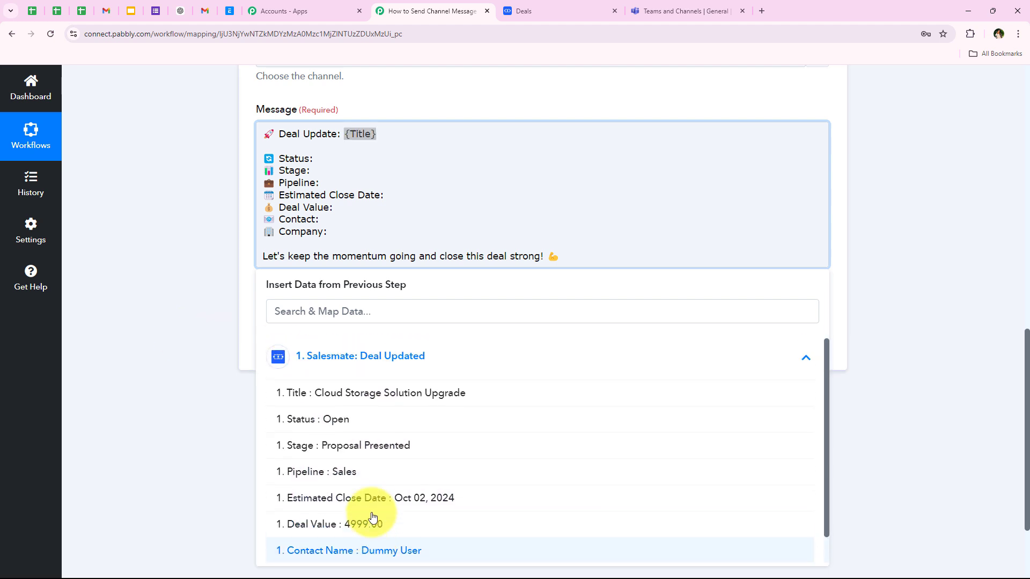
left_click(333, 348)
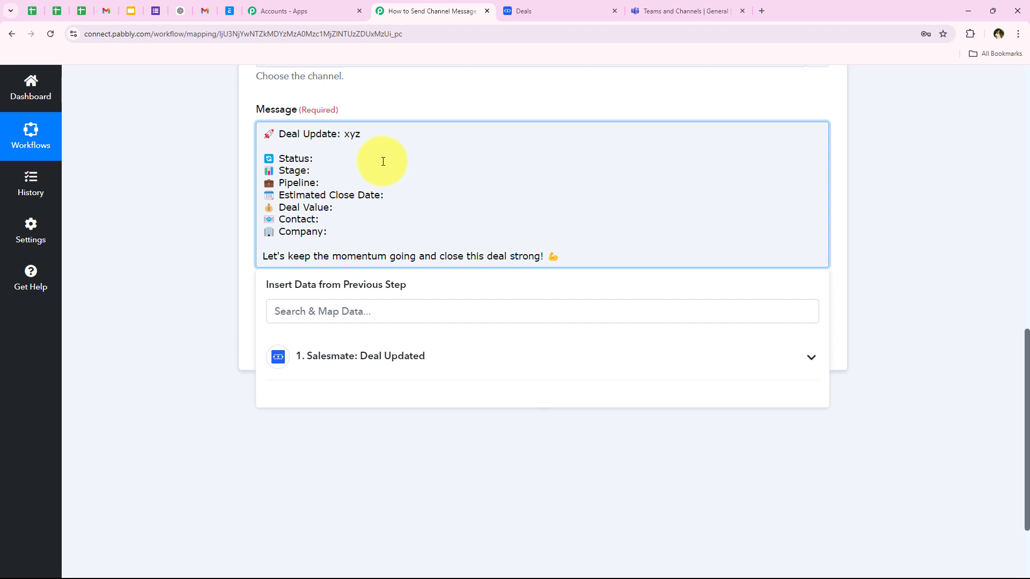
Replace "xyz" in the message's Deal Update line with the mapped Title field from the Salesmate: Deal Updated trigger.
double_click(345, 132)
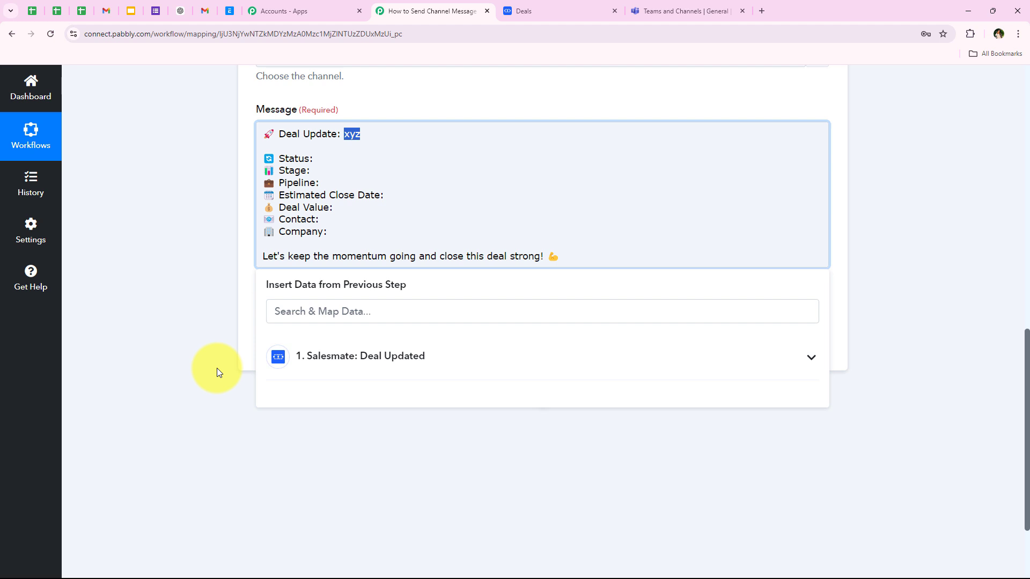
left_click(494, 355)
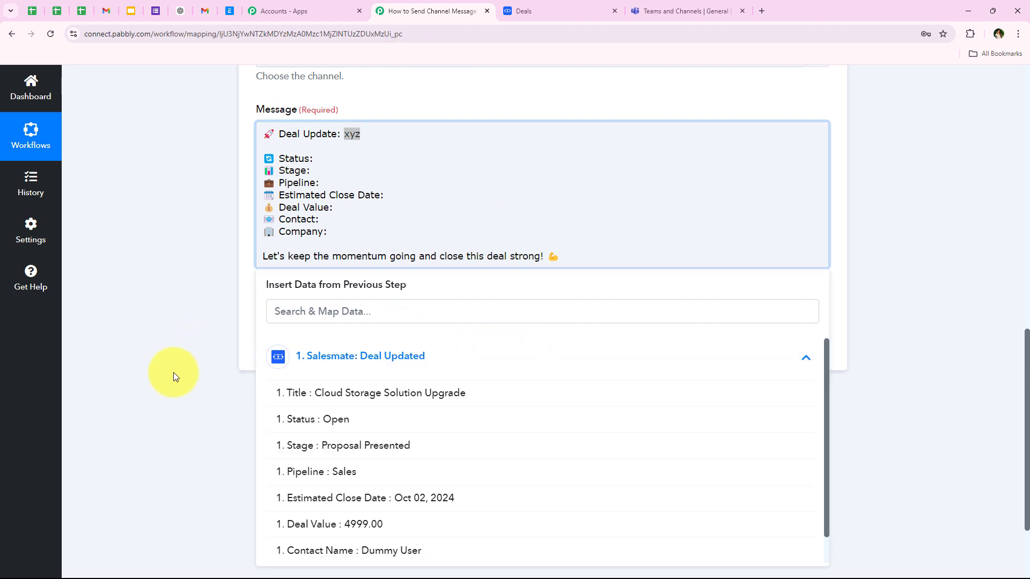
left_click(476, 408)
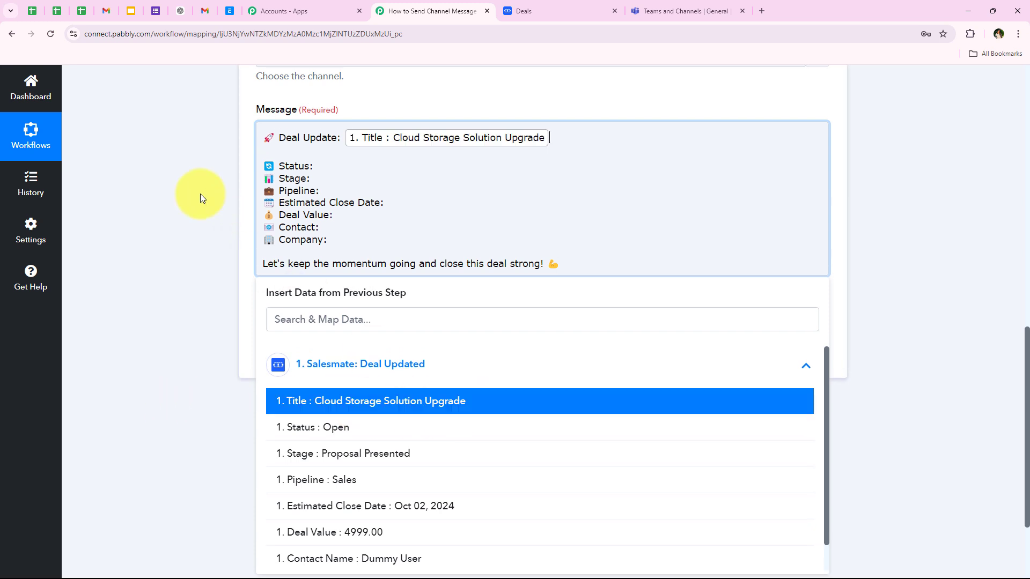
left_click(200, 193)
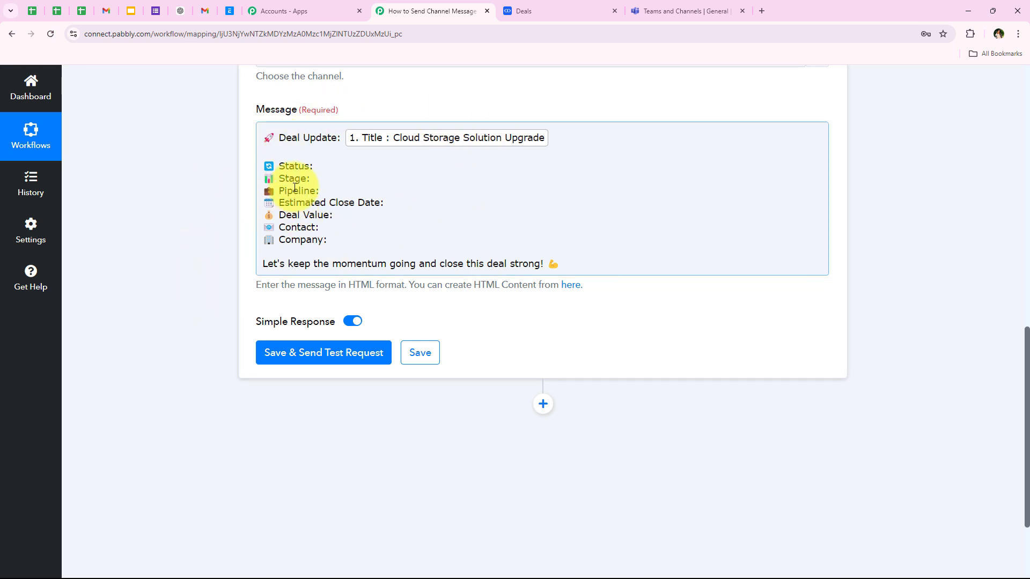
Map the trigger's Status and Stage fields after their matching labels in the message.
left_click(344, 166)
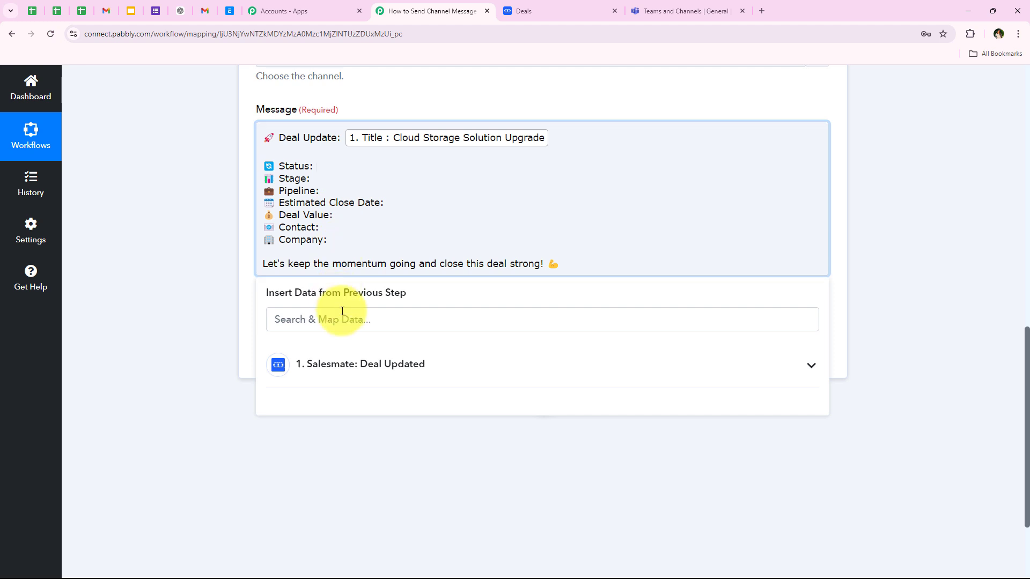
type("sta")
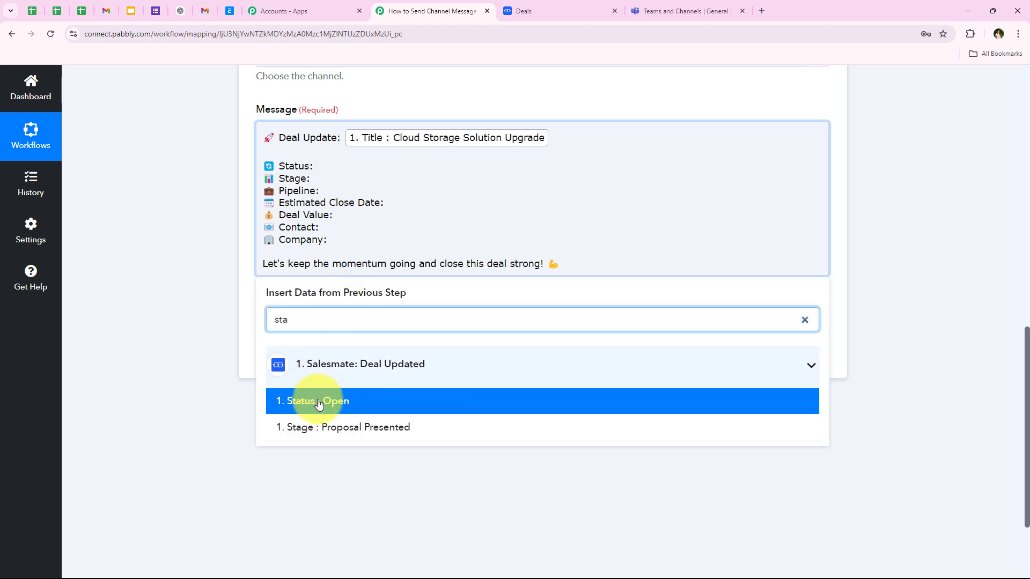
left_click(323, 407)
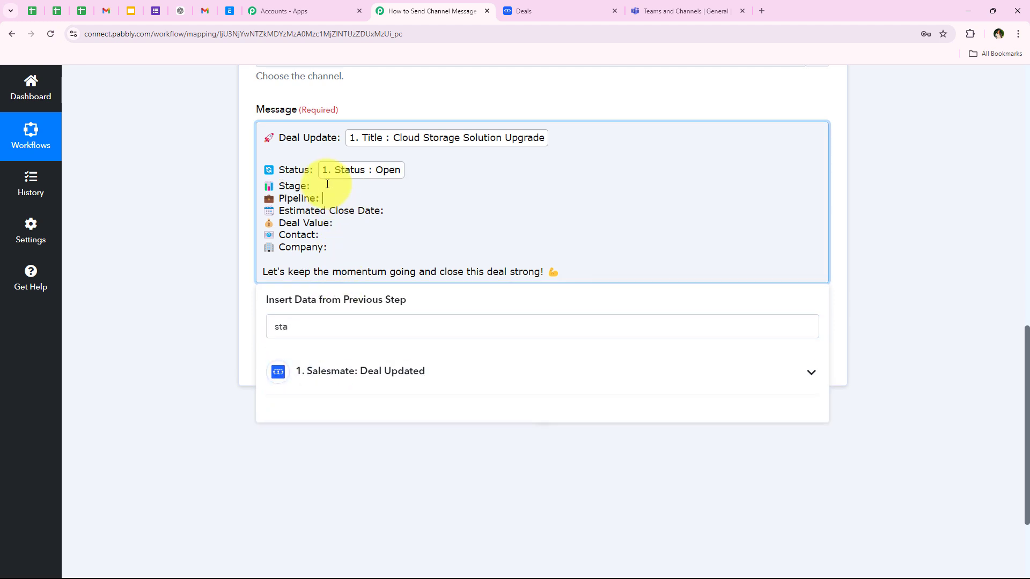
left_click(322, 327)
type("stage")
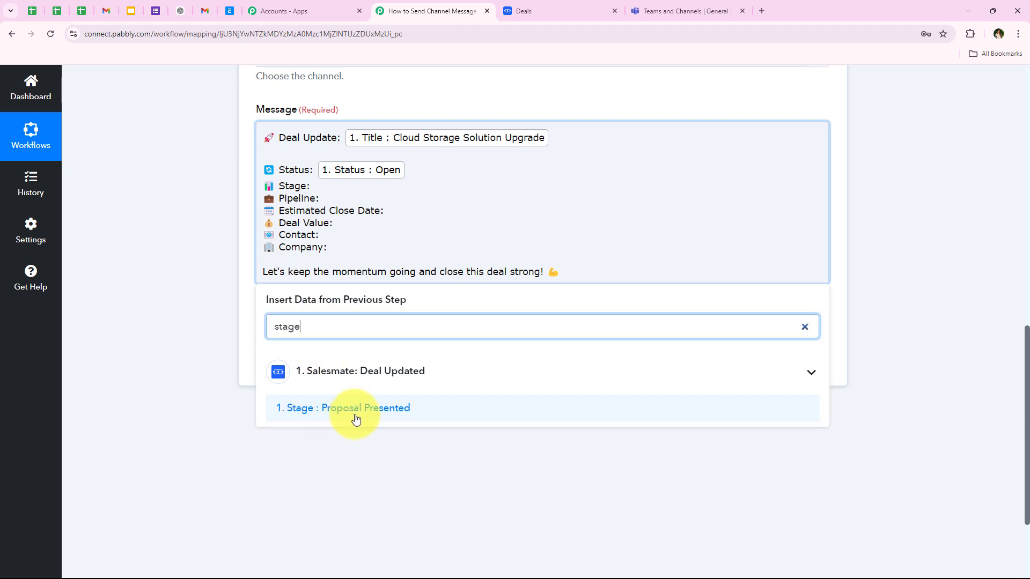
left_click(426, 410)
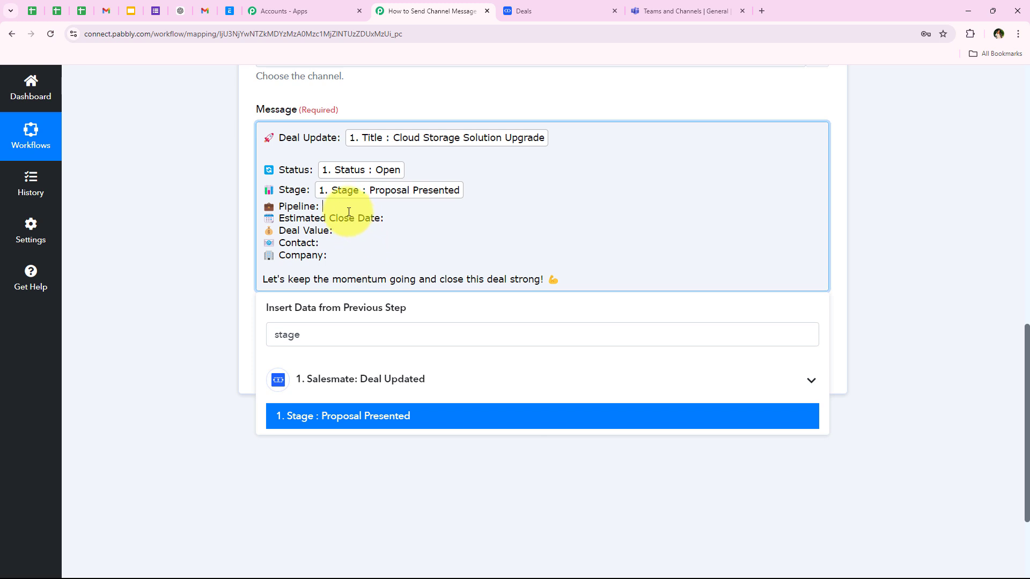
Map the trigger's Pipeline and Estimated Close Date fields after their matching labels in the message.
double_click(313, 334)
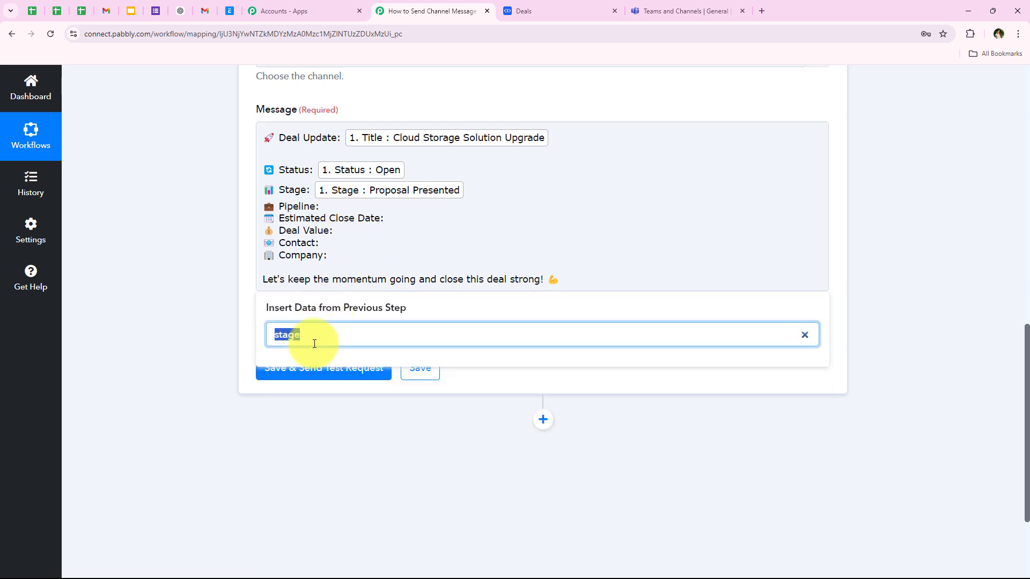
left_click(328, 203)
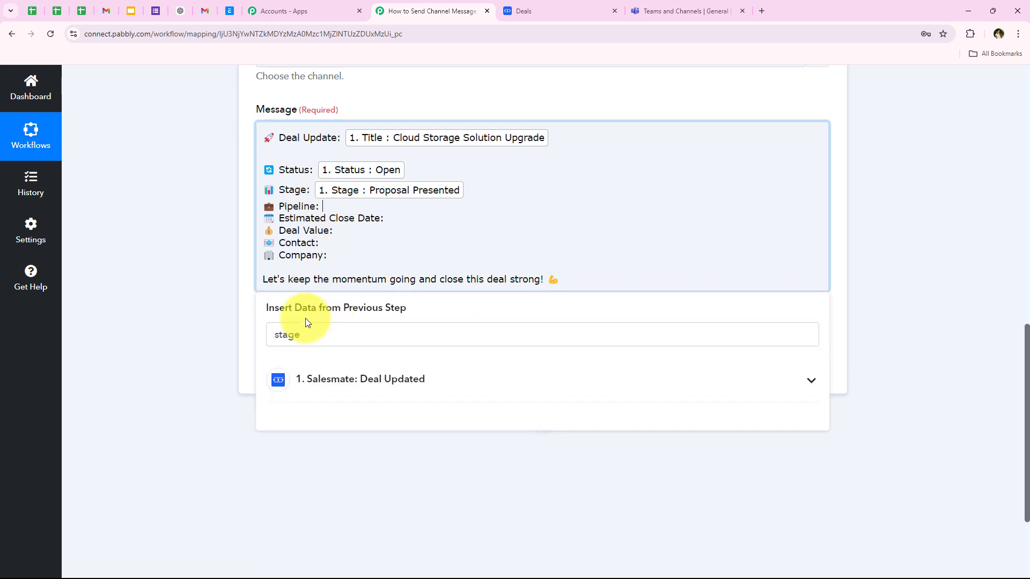
double_click(318, 338)
type("pil")
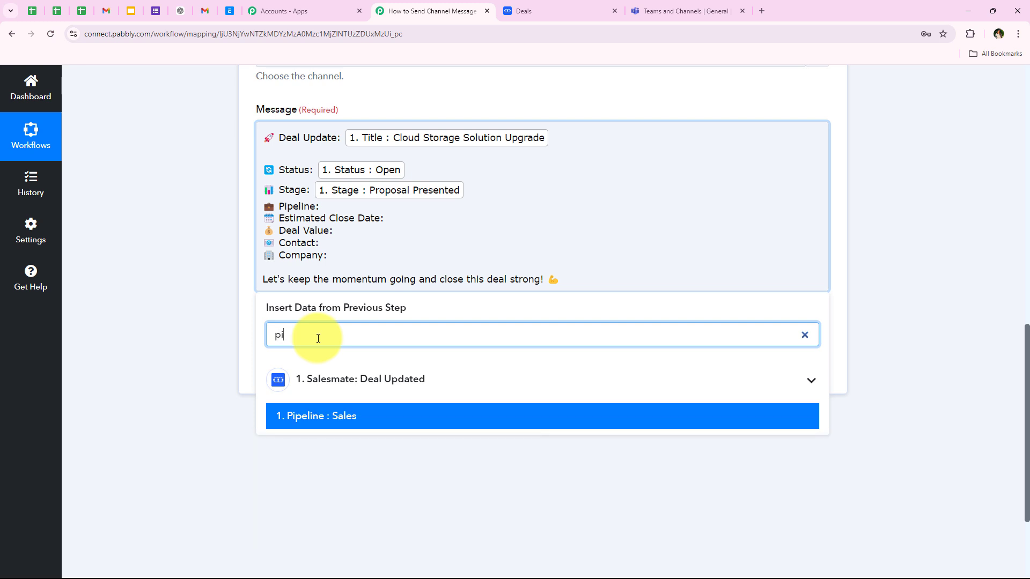
key("BackSpace")
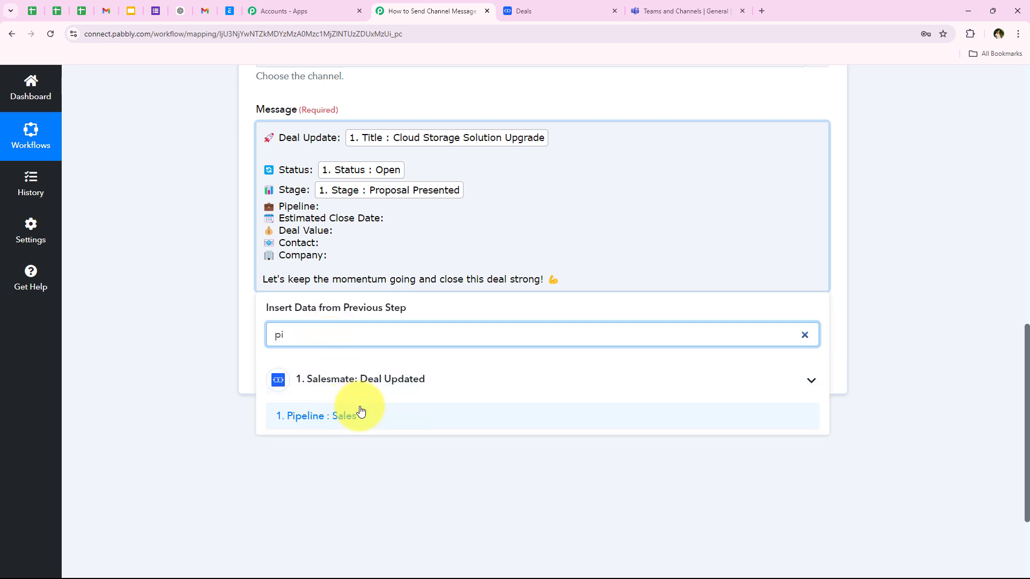
left_click(331, 423)
left_click(409, 225)
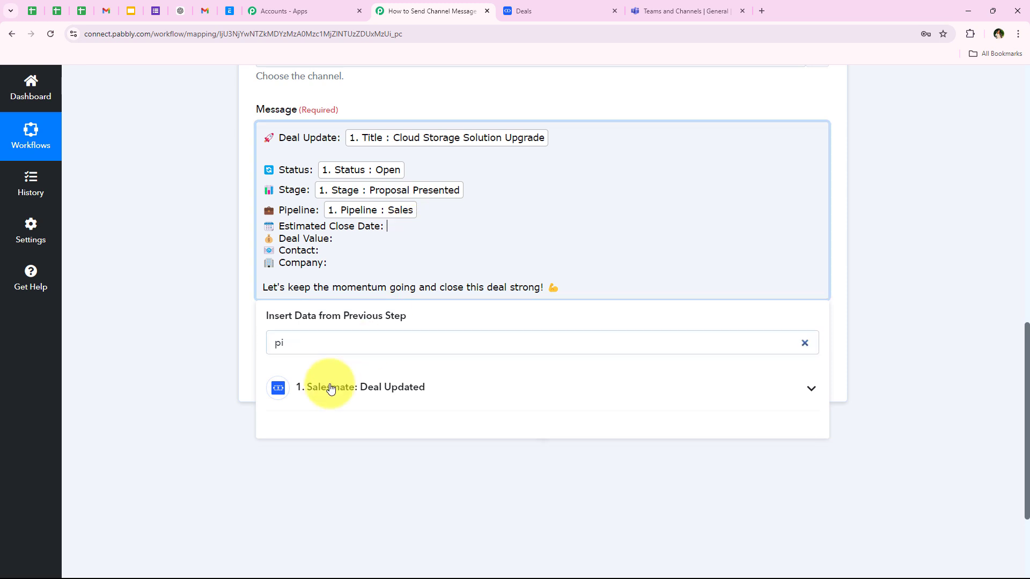
double_click(305, 346)
type("date")
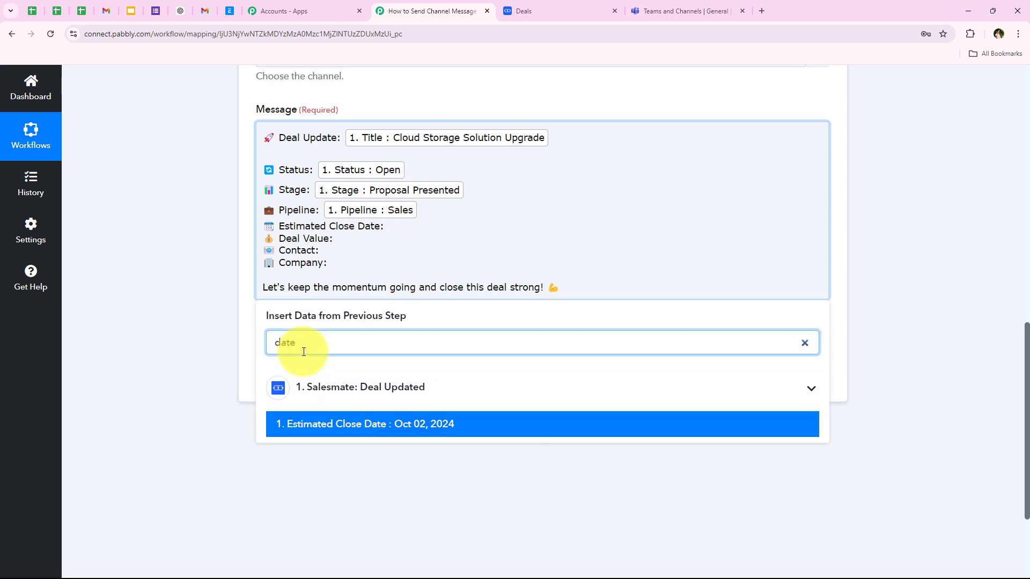
left_click(370, 414)
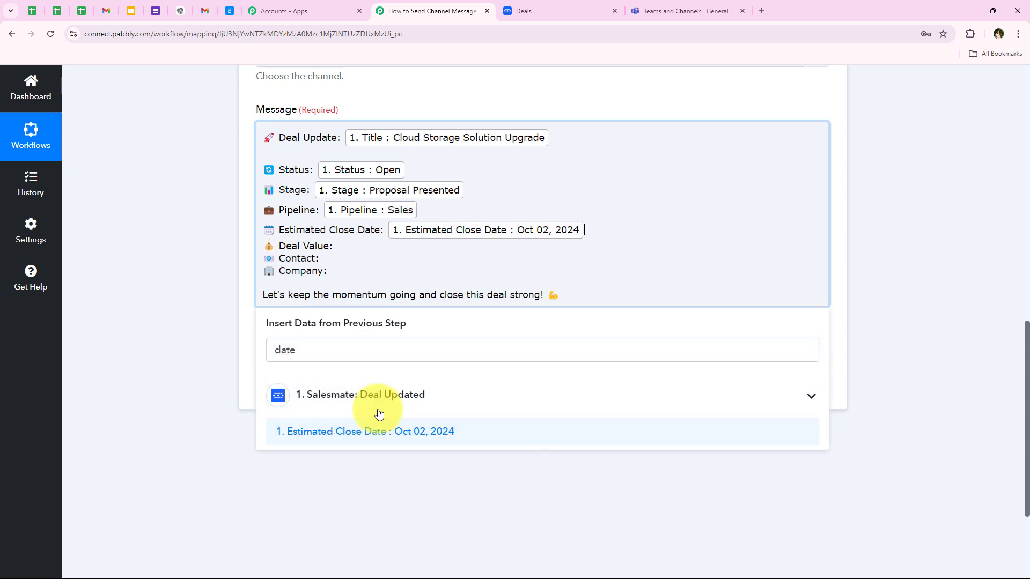
Map the trigger's Deal Value after the Deal Value label and its Contact Name after the Contact label.
double_click(304, 350)
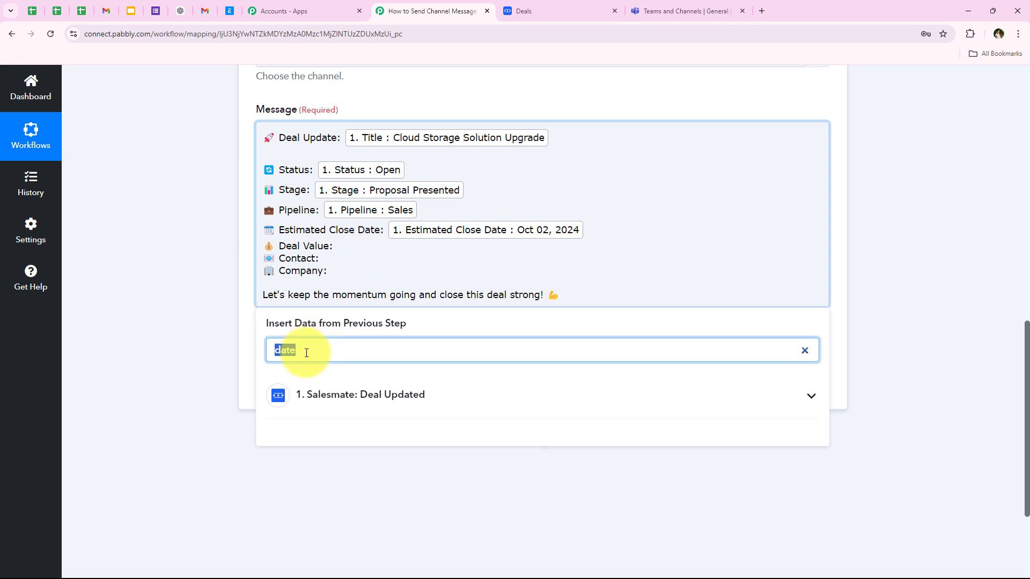
type("va")
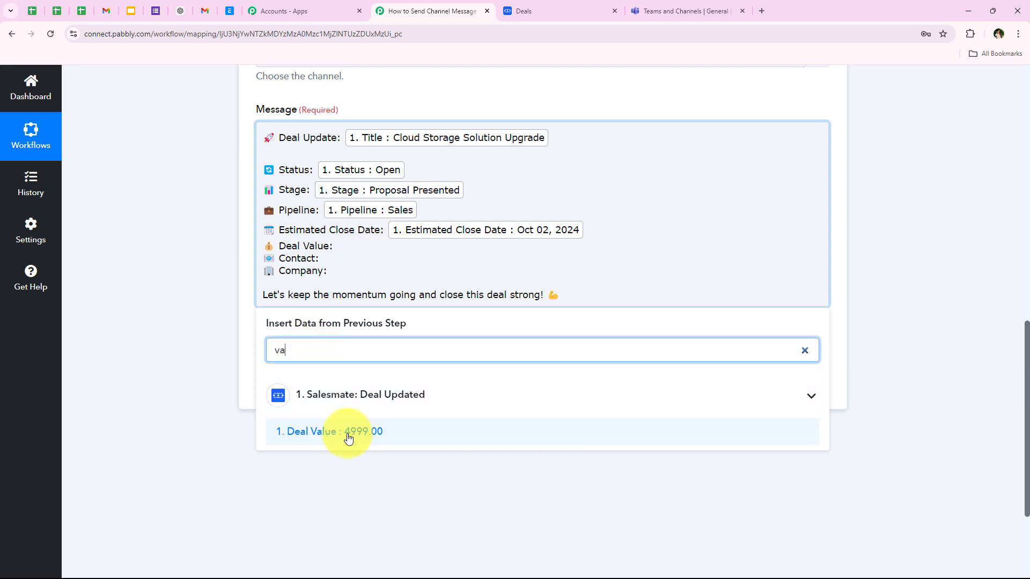
left_click(347, 437)
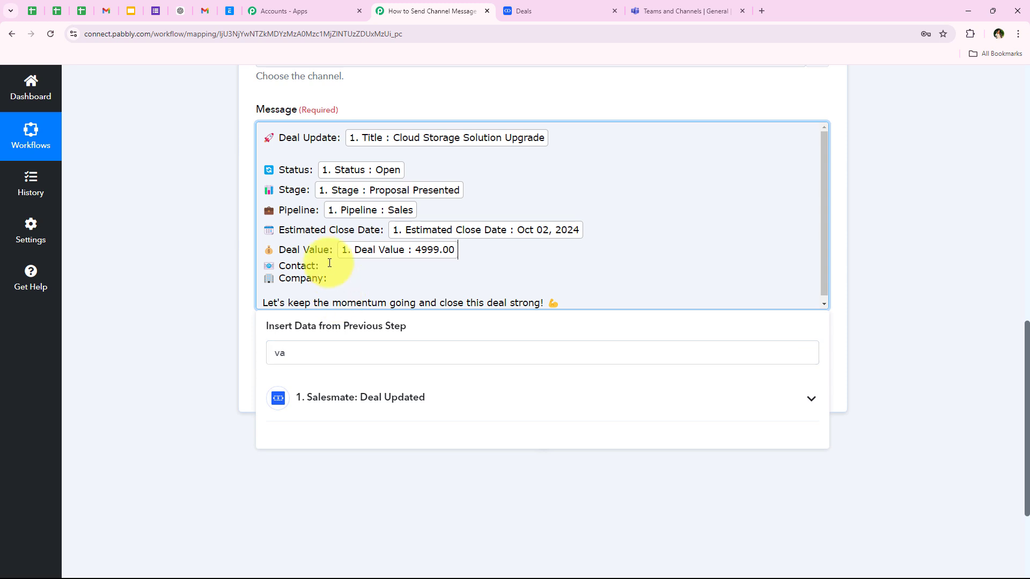
double_click(317, 346)
type("con")
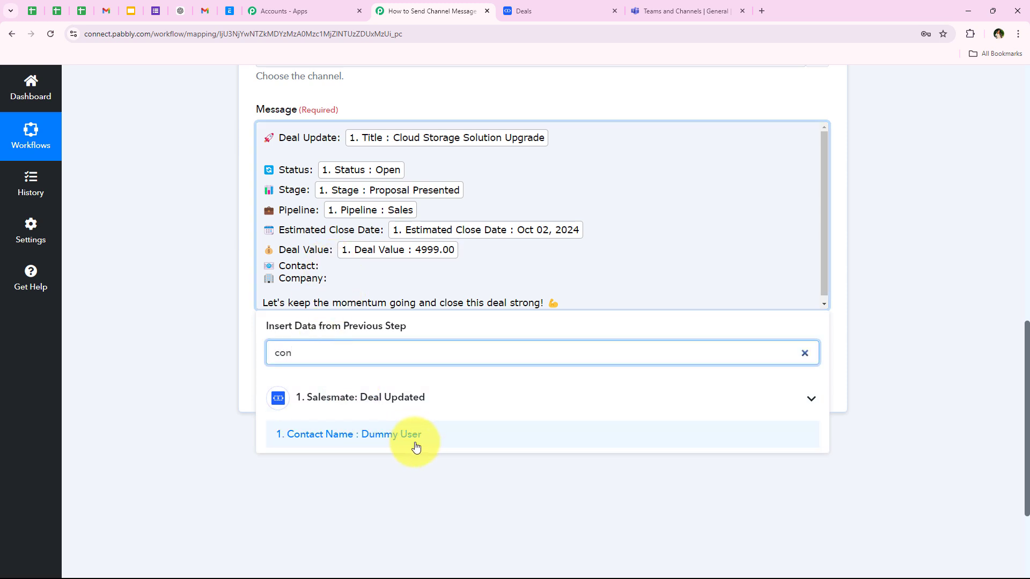
left_click(416, 447)
Map the trigger's Company Name field after the Company label in the message and close the mapping list.
double_click(325, 353)
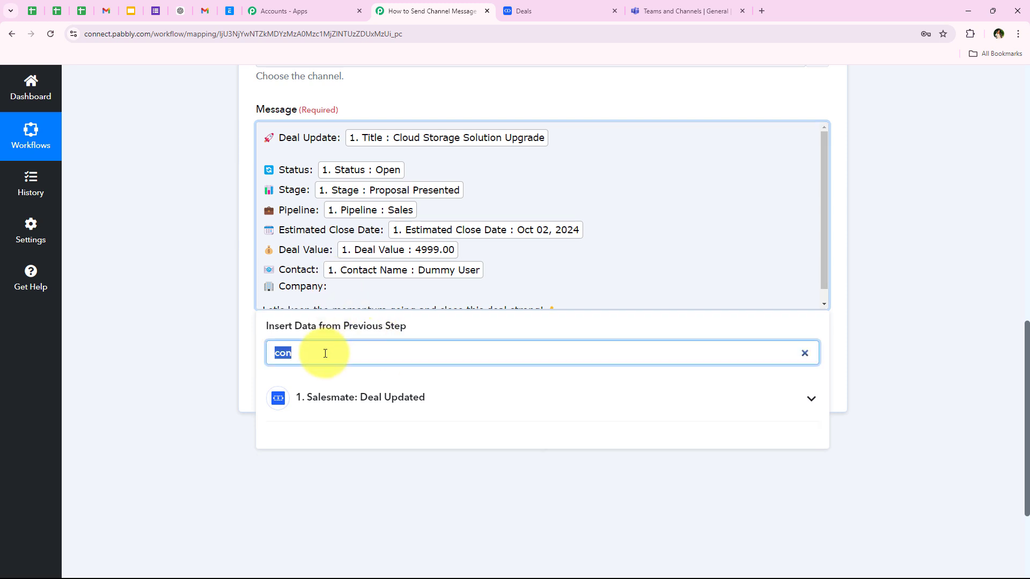
type("comp")
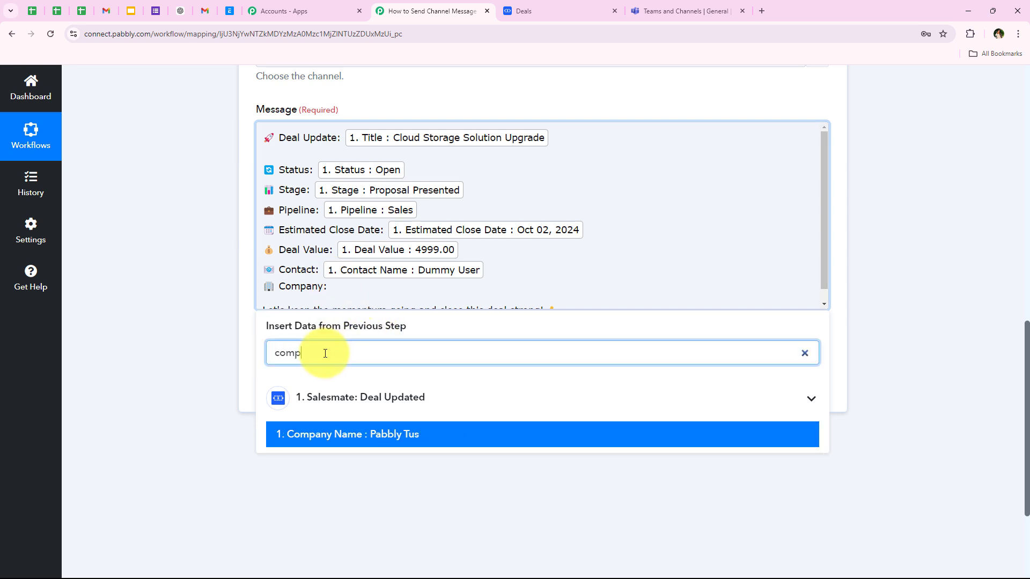
left_click(409, 433)
left_click(158, 263)
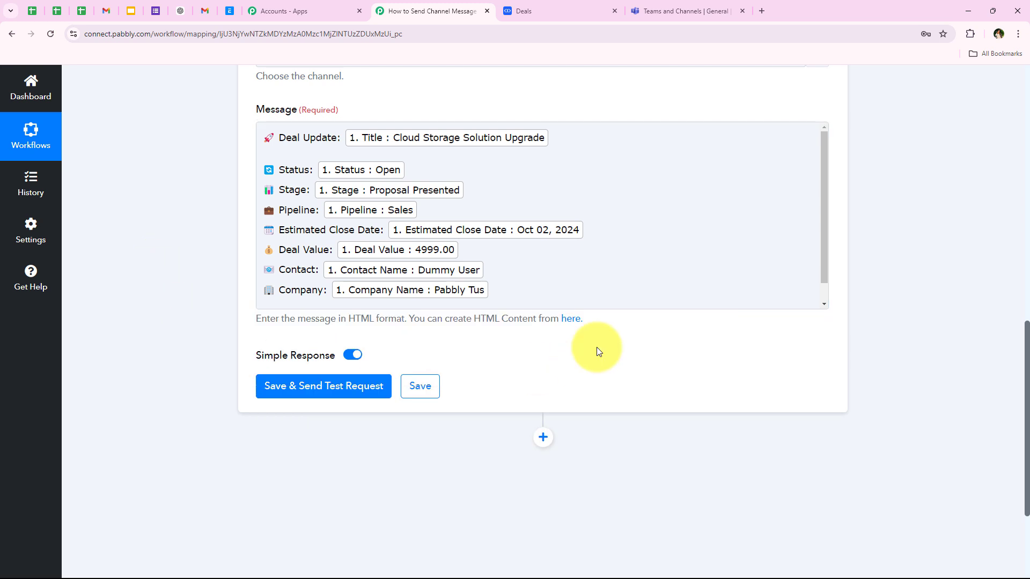
Save the Microsoft Teams action with a test request, review the response received and collapse the action.
scroll(473, 226, "down", 1)
scroll(434, 285, "up", 1)
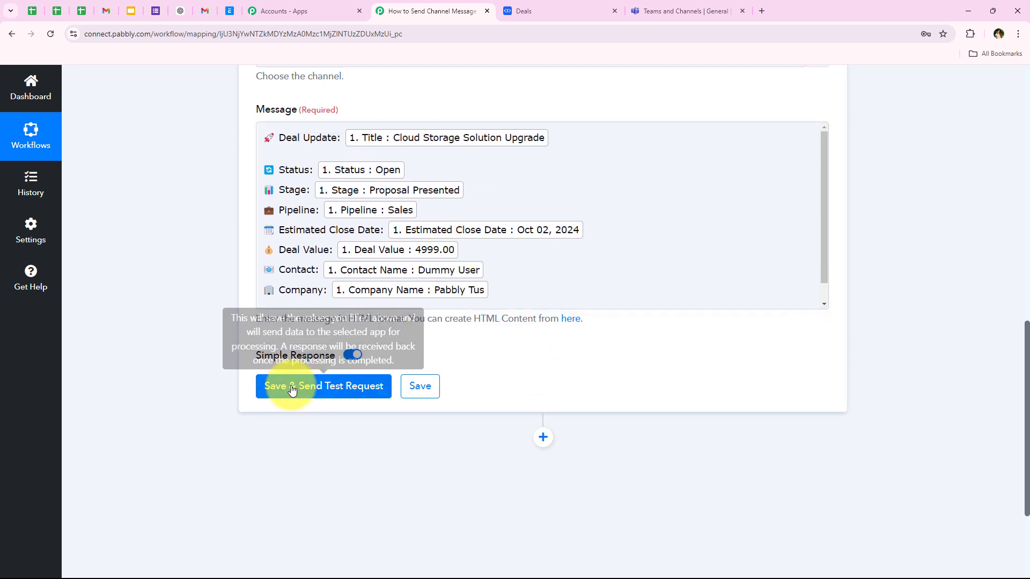
left_click(269, 393)
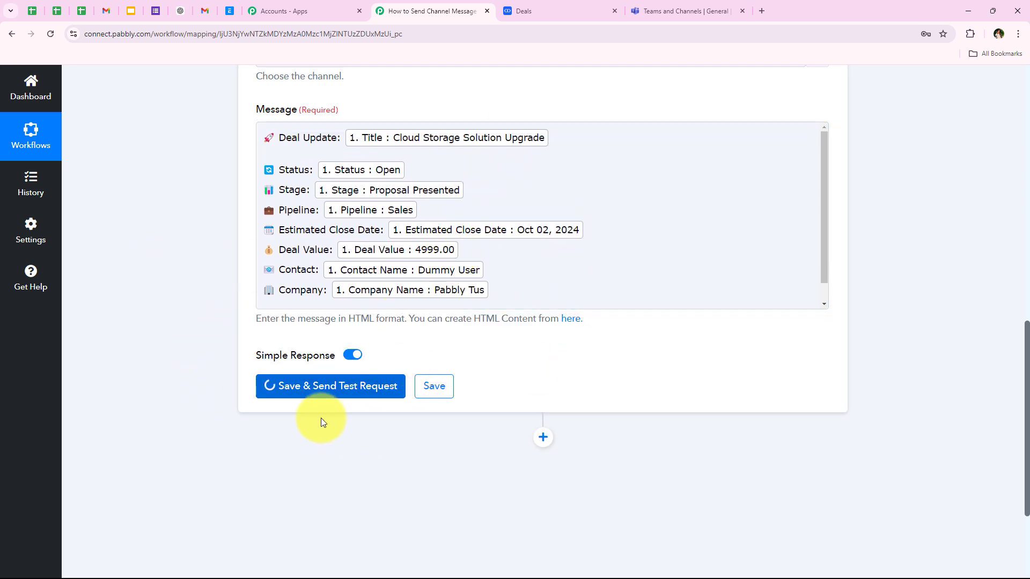
scroll(232, 316, "down", 3)
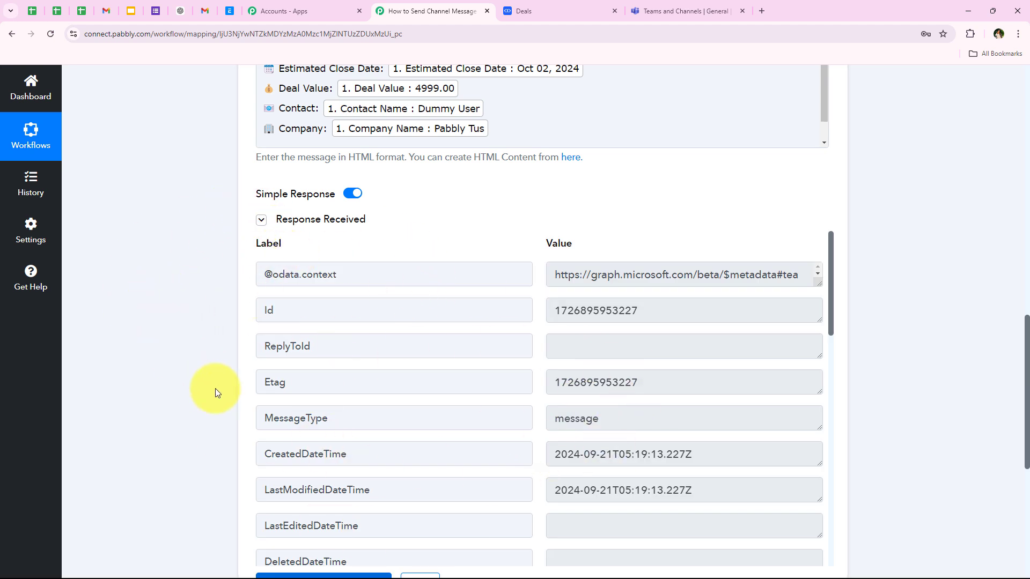
middle_click(194, 446)
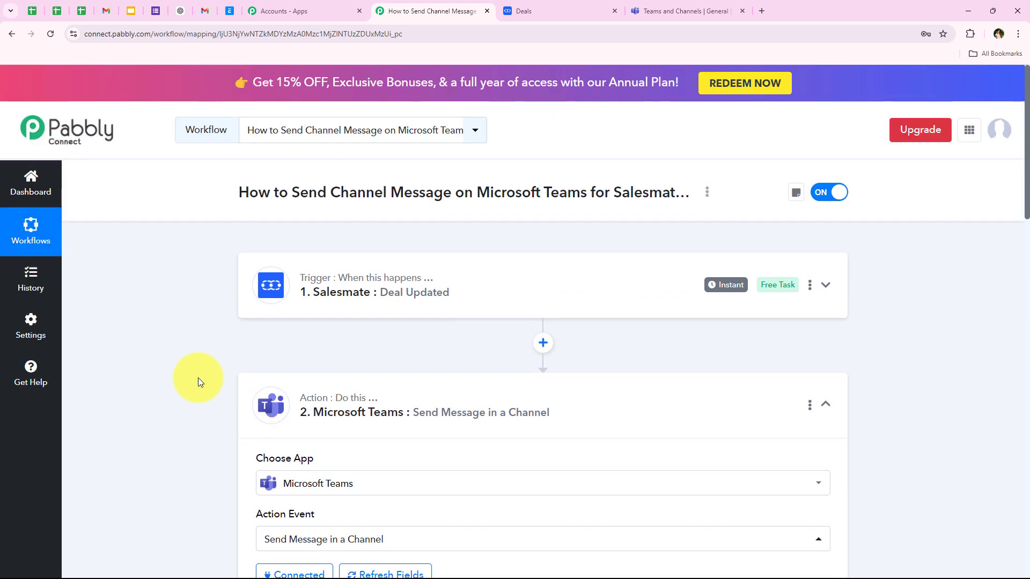
left_click(425, 397)
Switch to Microsoft Teams, expand the newest deal update post in the Sales Team's General channel and check its details.
left_click(692, 11)
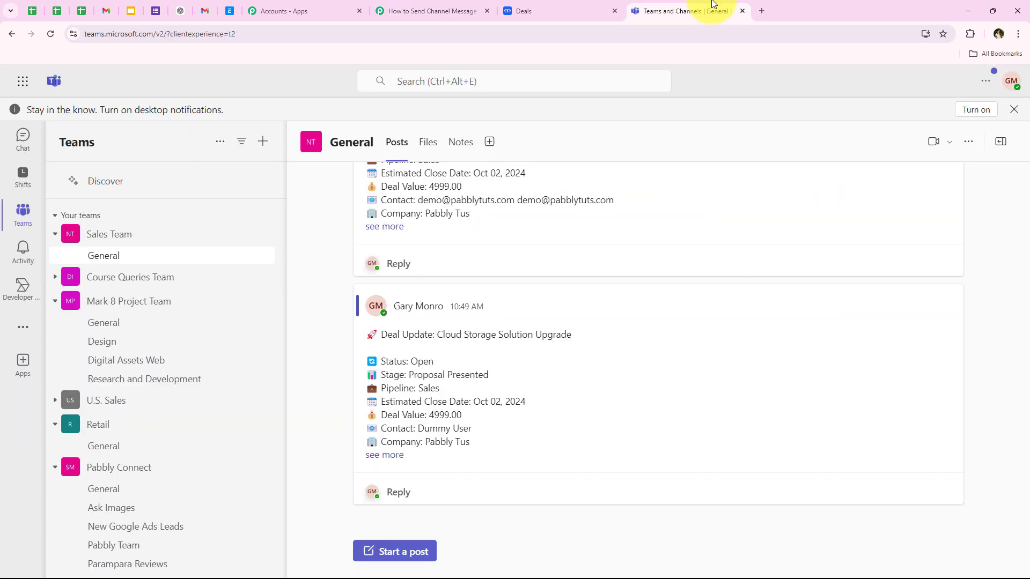
left_click(385, 455)
left_click_drag(439, 310, 553, 307)
double_click(421, 336)
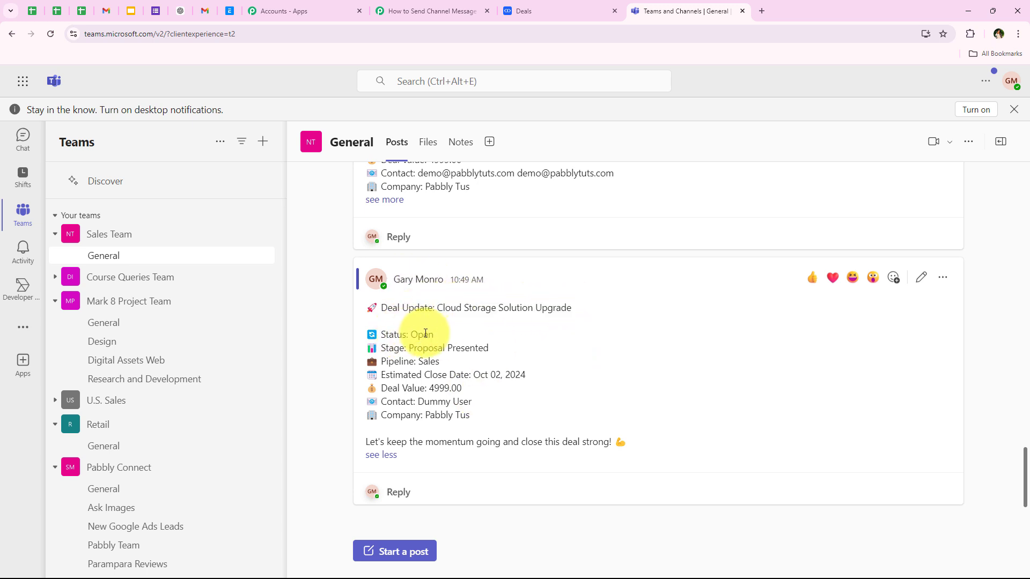
Compare the stage, pipeline, close date, deal value, contact and company in the Cloud Storage Solution Upgrade post, and return to the Pabbly Connect workflow.
left_click_drag(409, 348, 508, 349)
left_click_drag(418, 362, 528, 375)
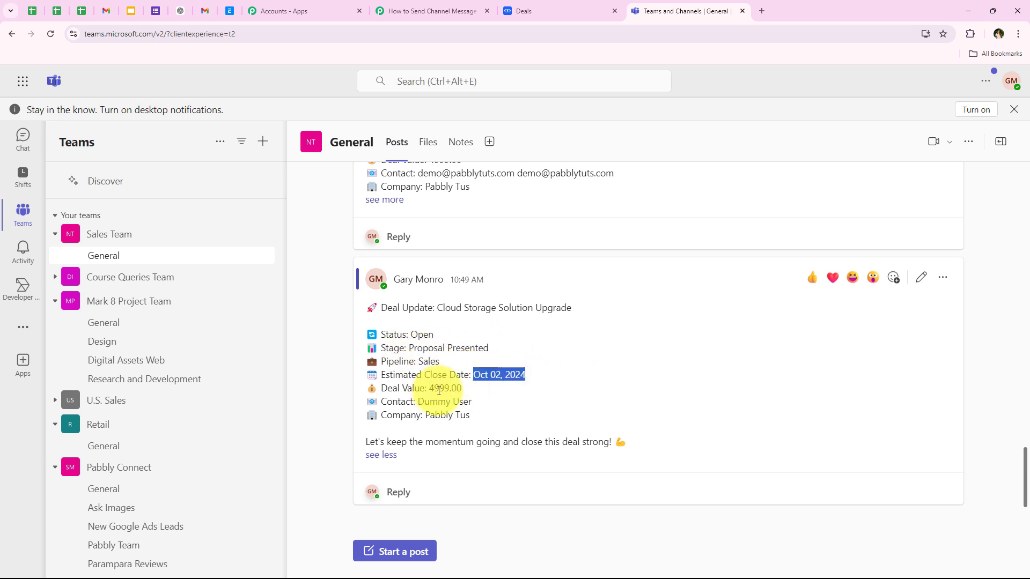
left_click_drag(429, 388, 516, 417)
left_click(513, 416)
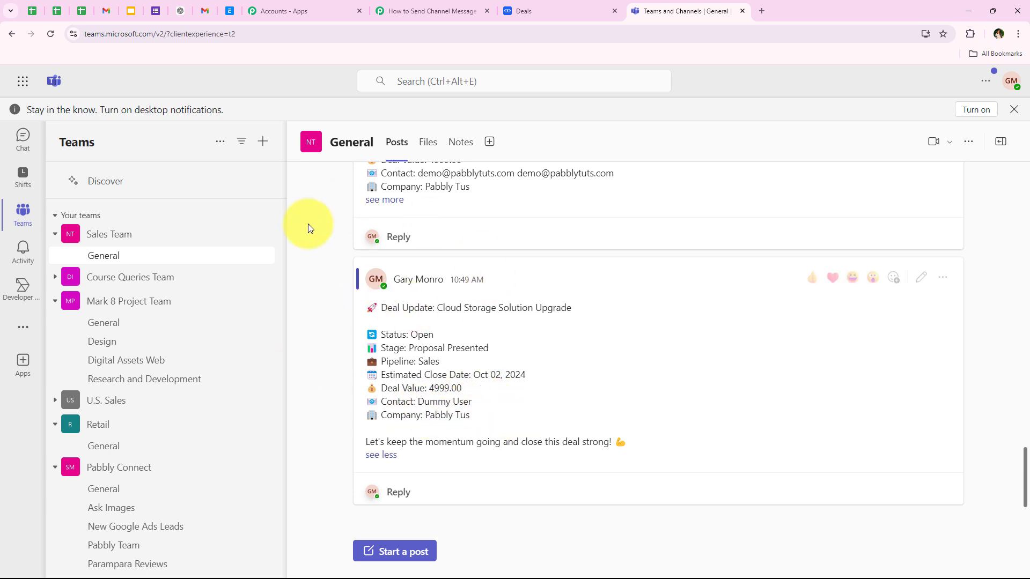
left_click(397, 12)
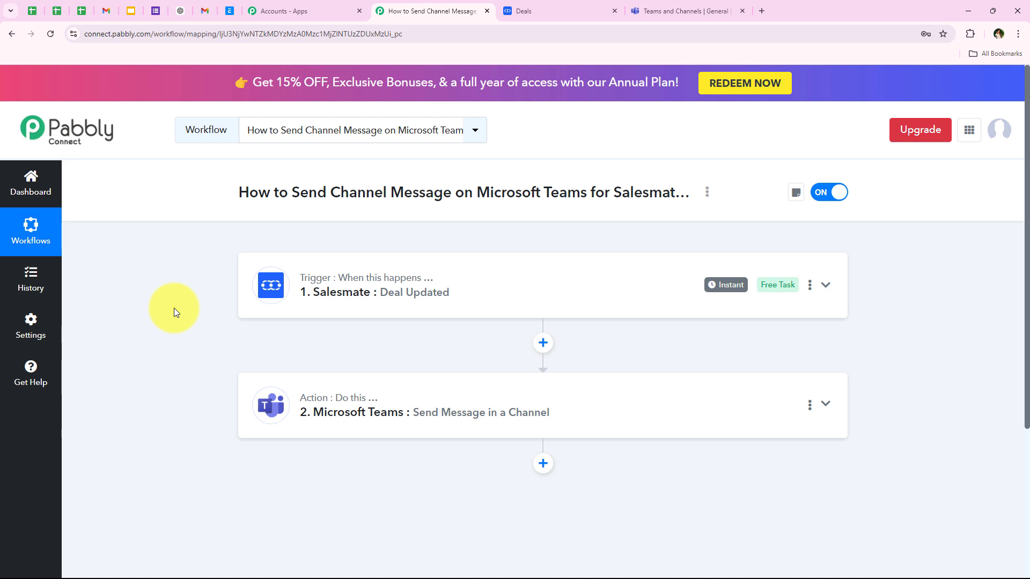
Switch to Salesmate and set the Website Redesign Project deal's Estimated Close Date to Oct 22, 2024, saving the change.
left_click(590, 11)
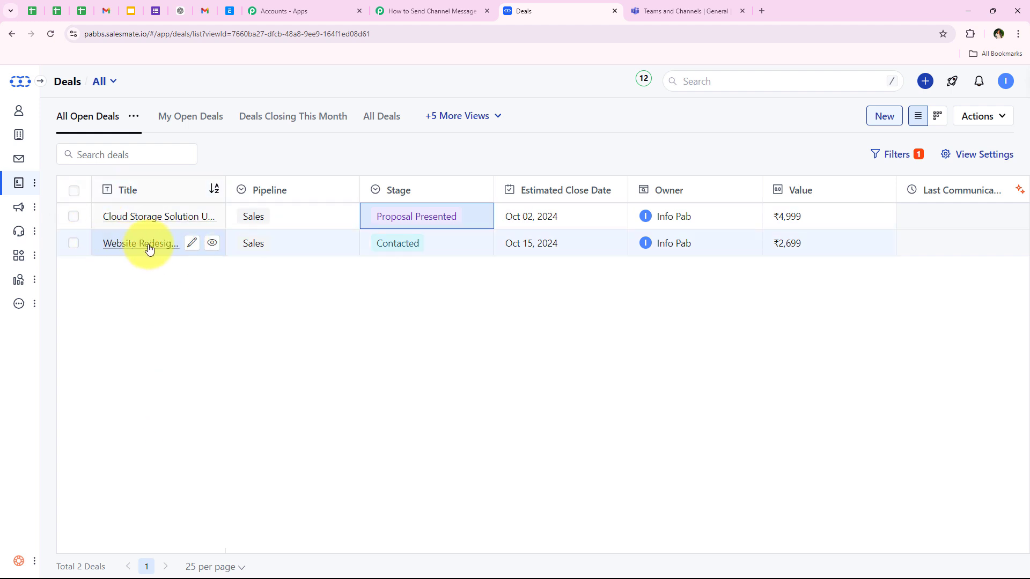
mouse_move(474, 251)
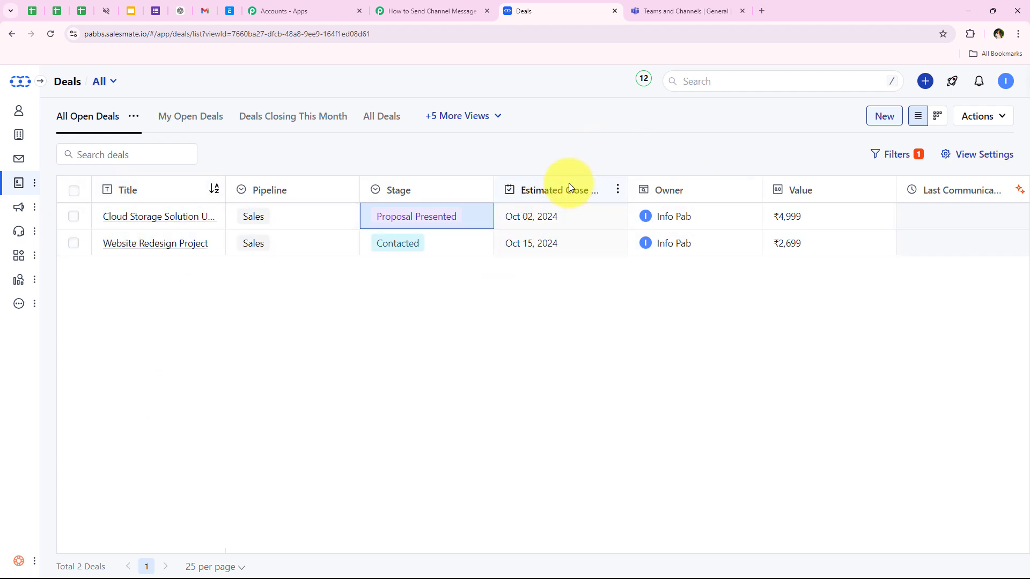
mouse_move(592, 213)
left_click(609, 242)
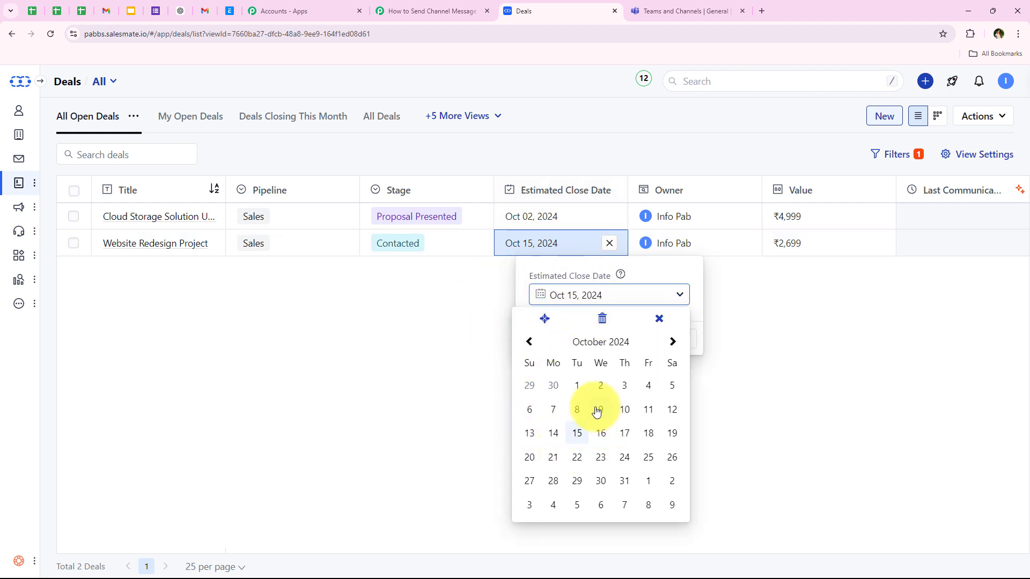
left_click(579, 462)
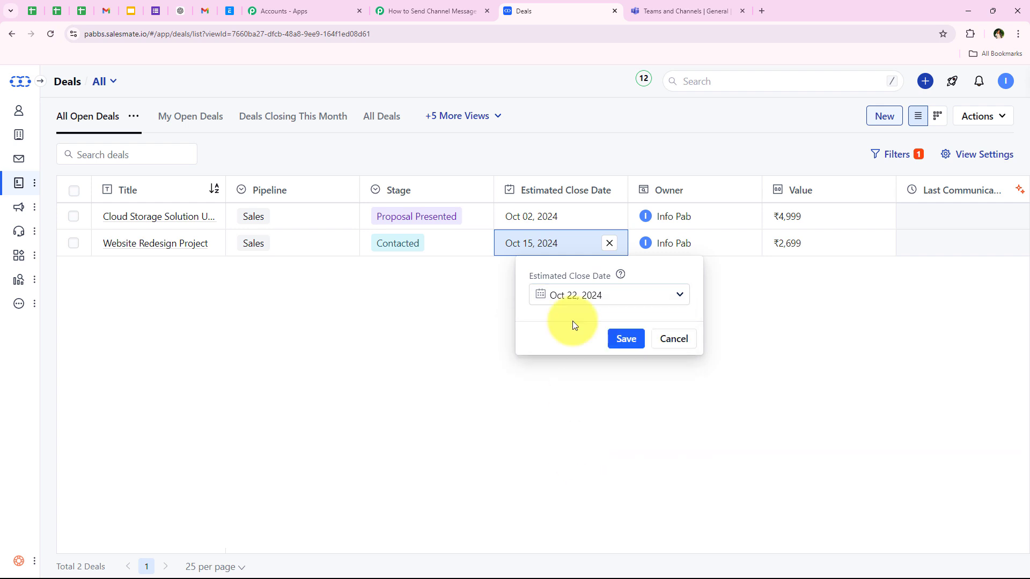
left_click(626, 339)
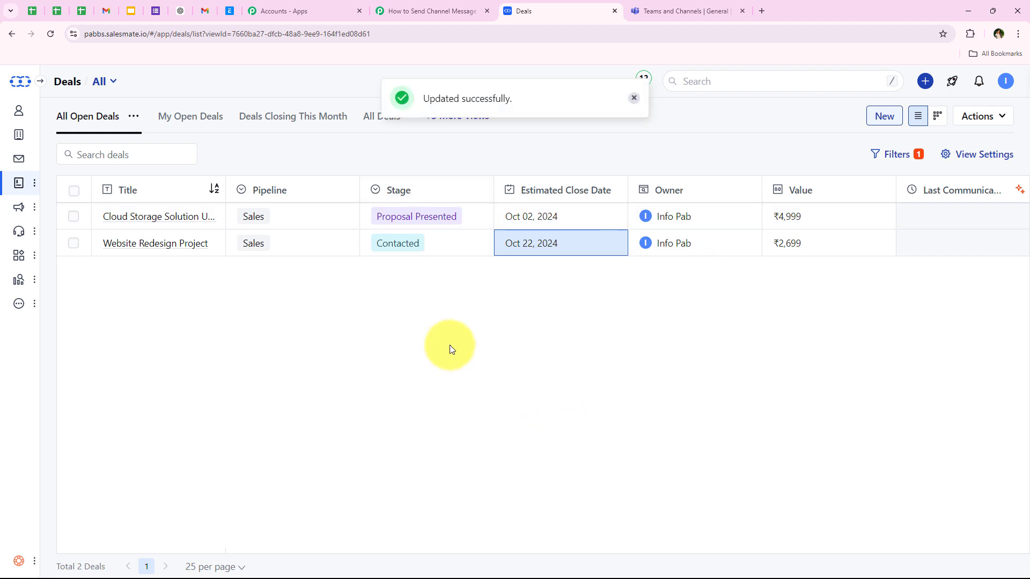
left_click_drag(418, 98, 515, 110)
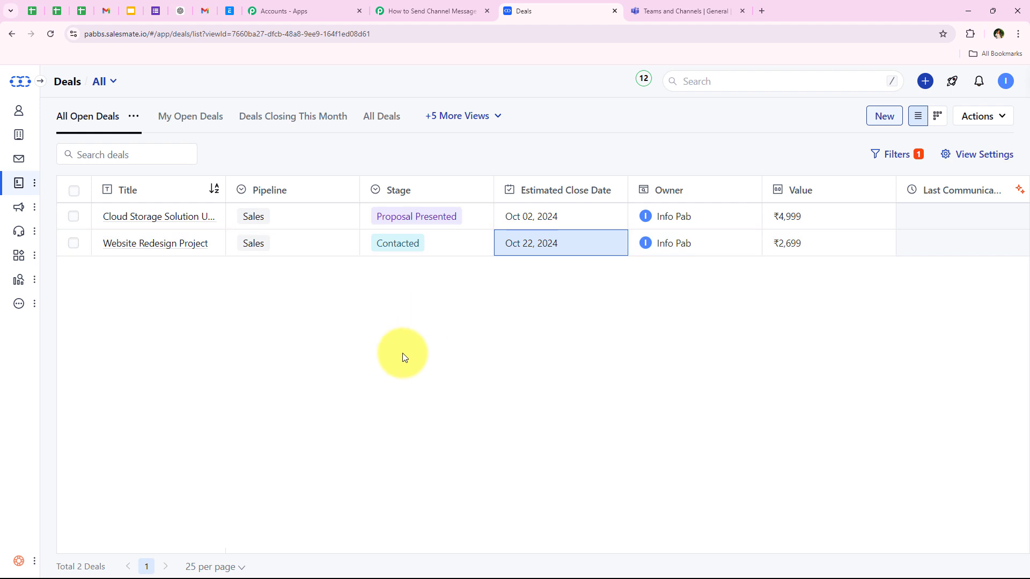
Switch to Microsoft Teams, expand the newest Website Redesign Project post and check its title, estimated close date, deal value, contact and company.
left_click(676, 7)
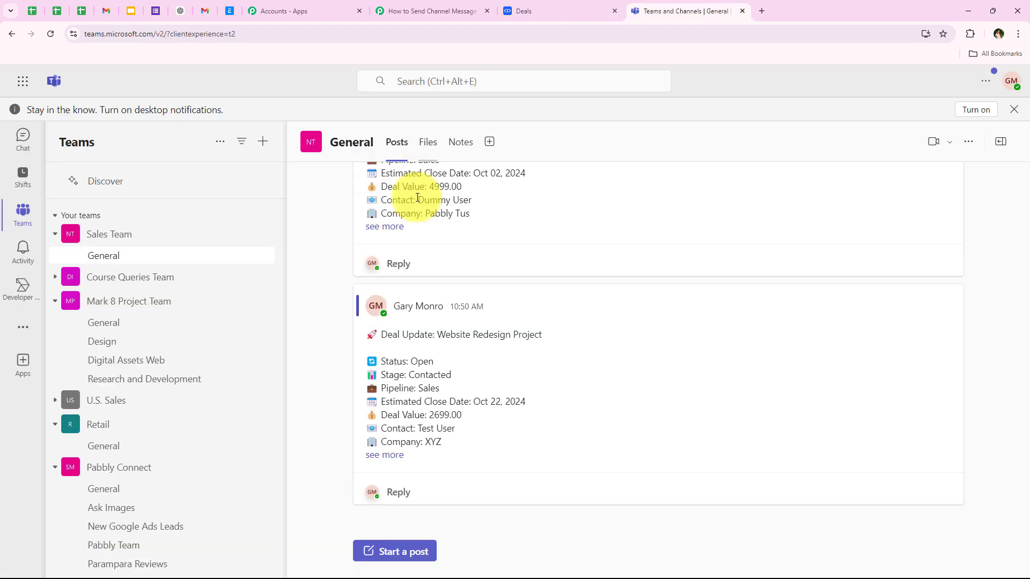
left_click(387, 455)
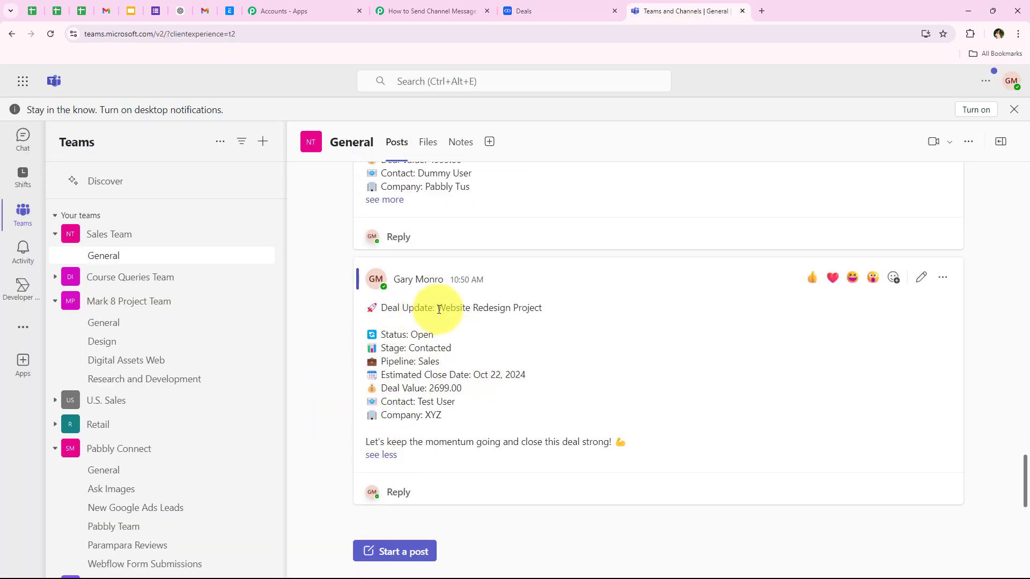
left_click_drag(439, 309, 621, 307)
left_click(400, 351)
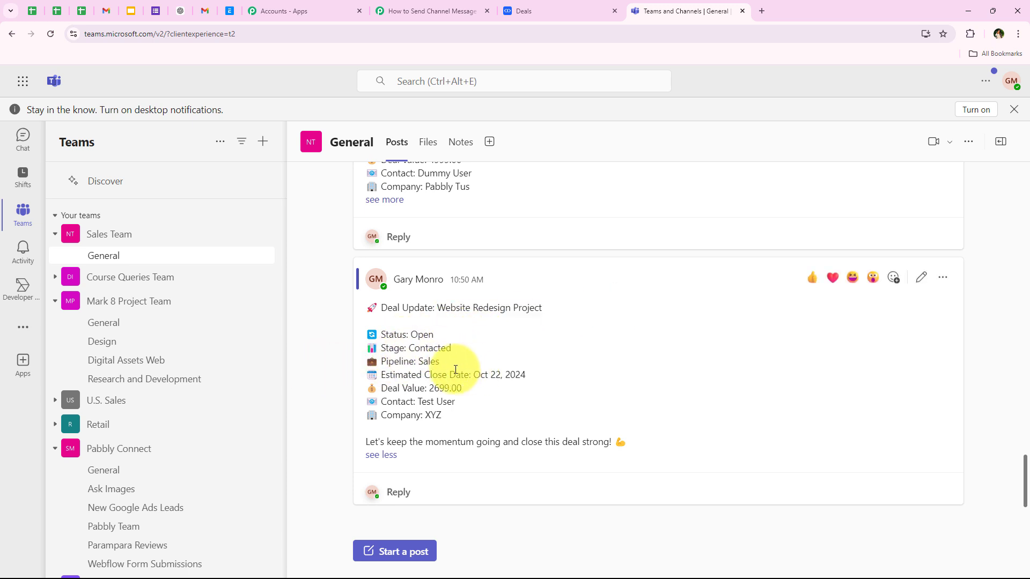
left_click_drag(473, 374, 525, 374)
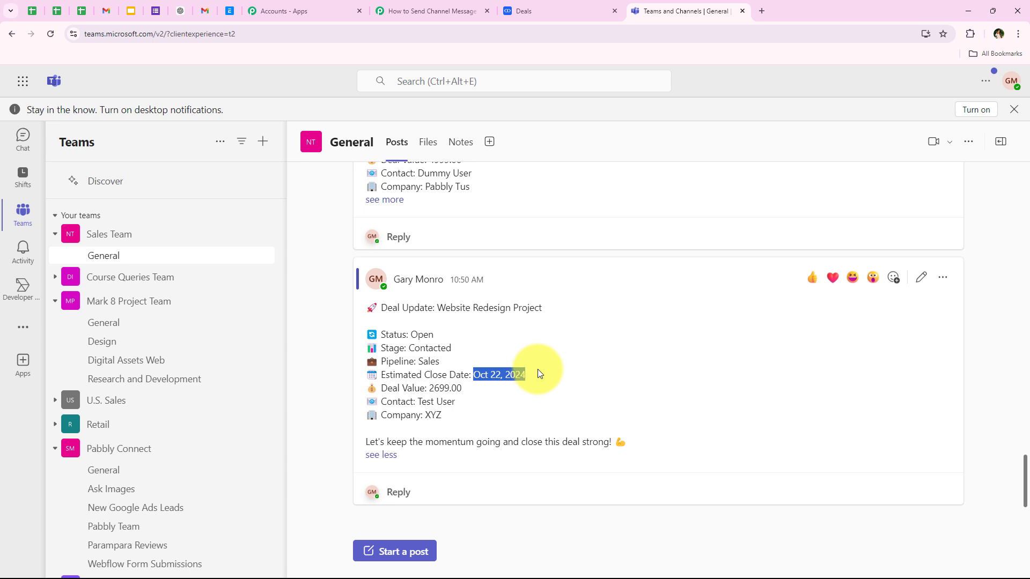
left_click_drag(429, 388, 457, 423)
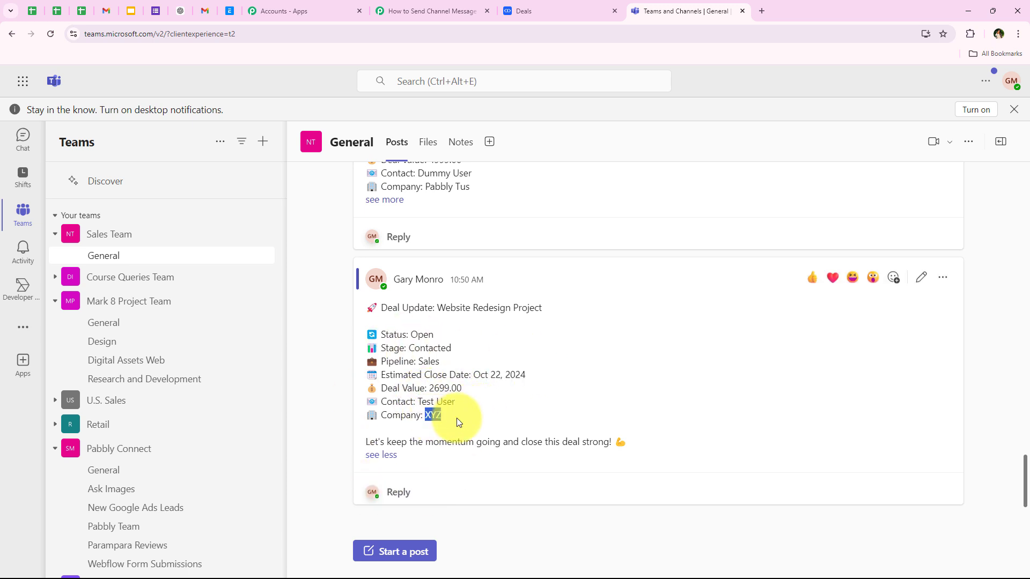
left_click(300, 477)
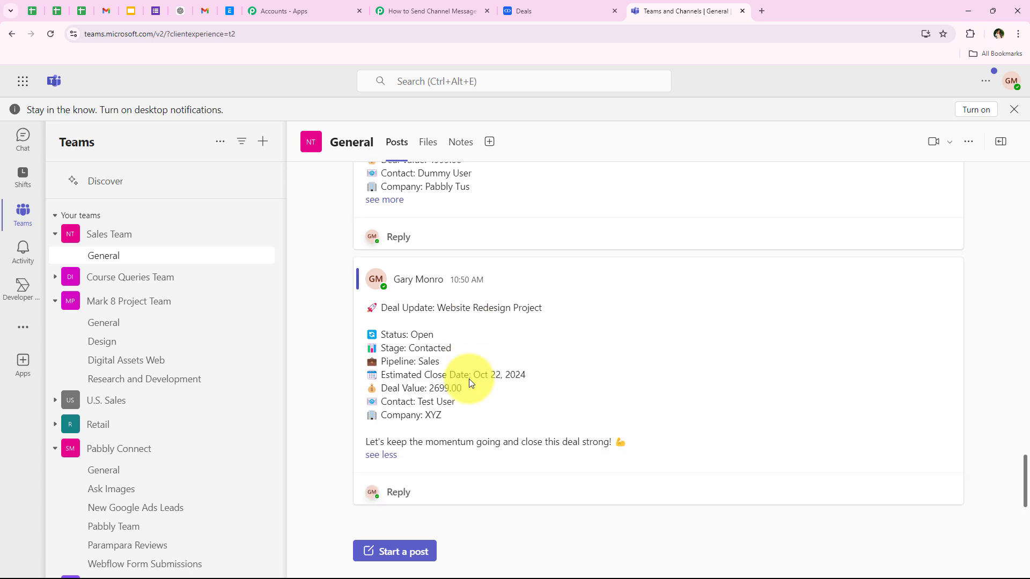
Review the Pabbly Connect workflow, the Salesmate deals list and the recent Teams deal update posts, and return to the workflow.
left_click(429, 11)
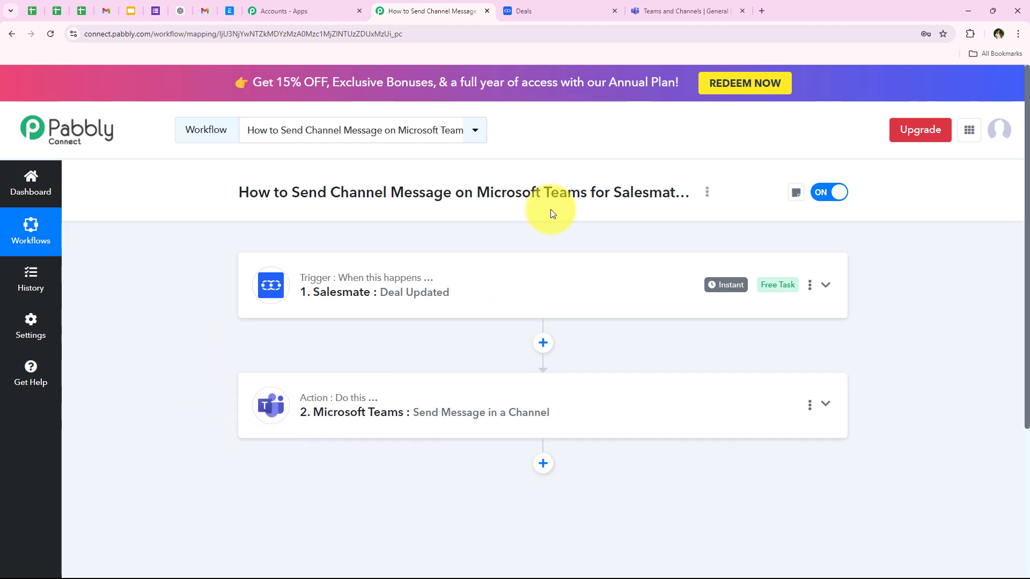
left_click(570, 9)
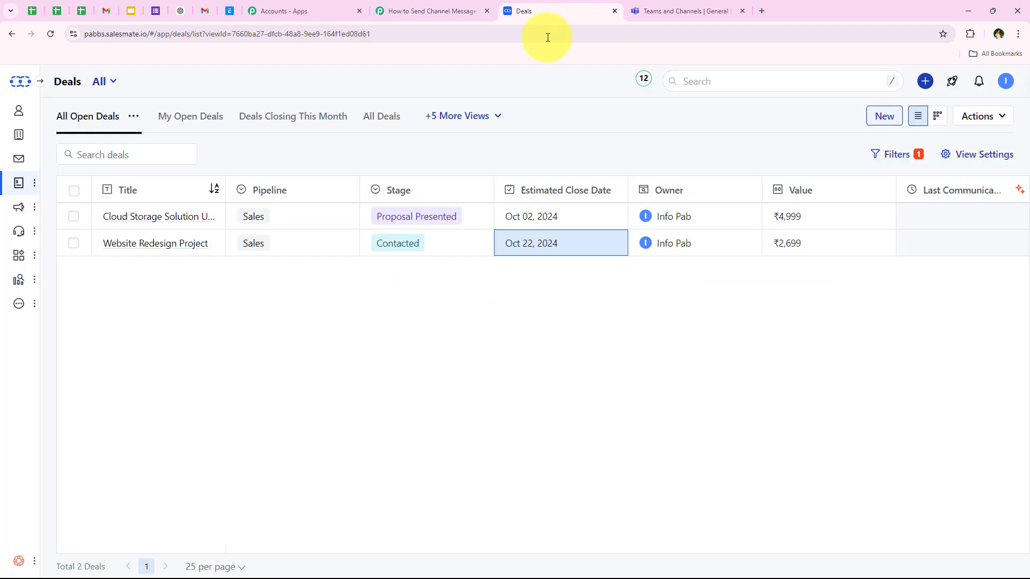
left_click(638, 10)
scroll(367, 418, "up", 3)
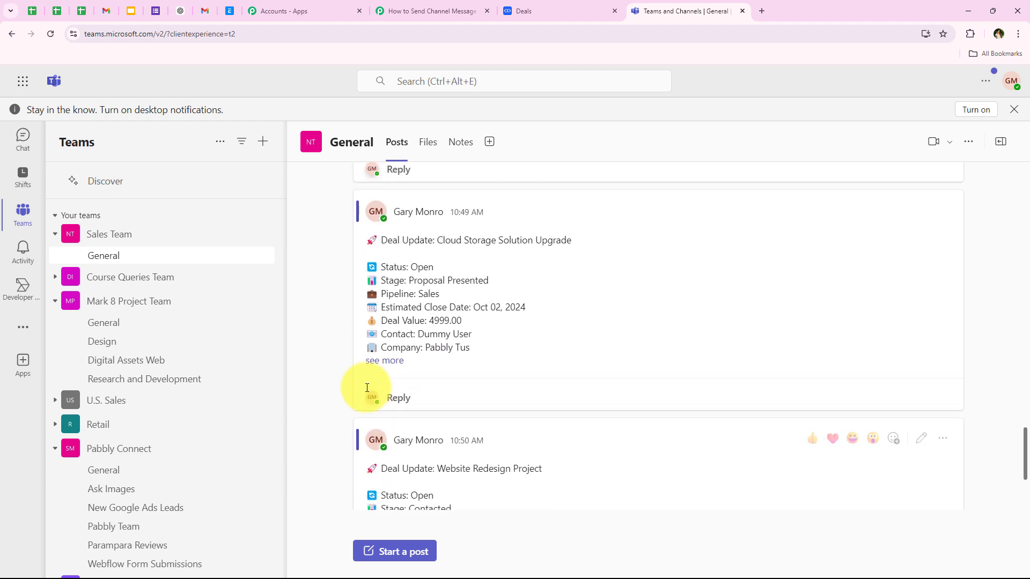
scroll(366, 387, "down", 3)
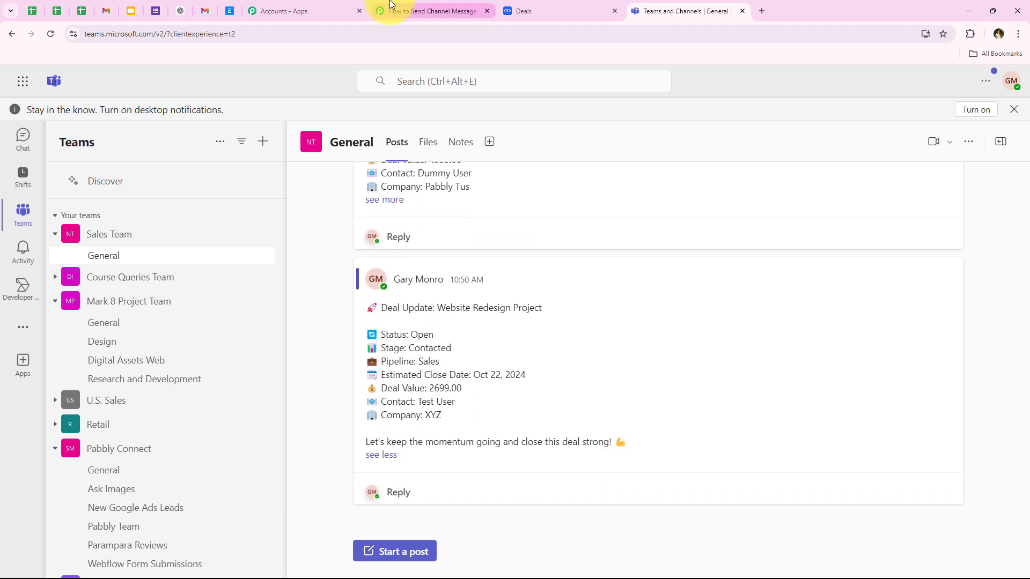
left_click(461, 7)
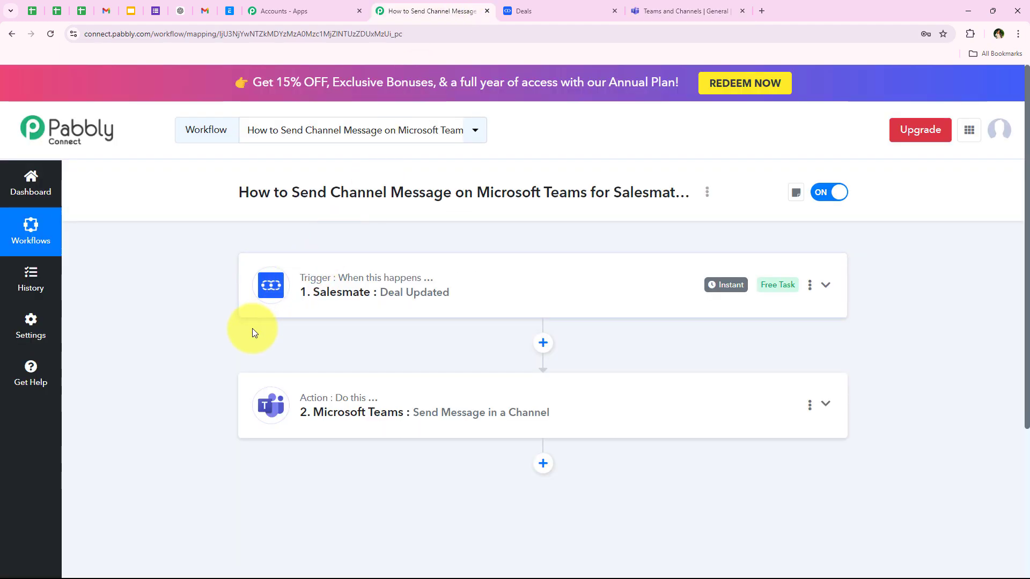